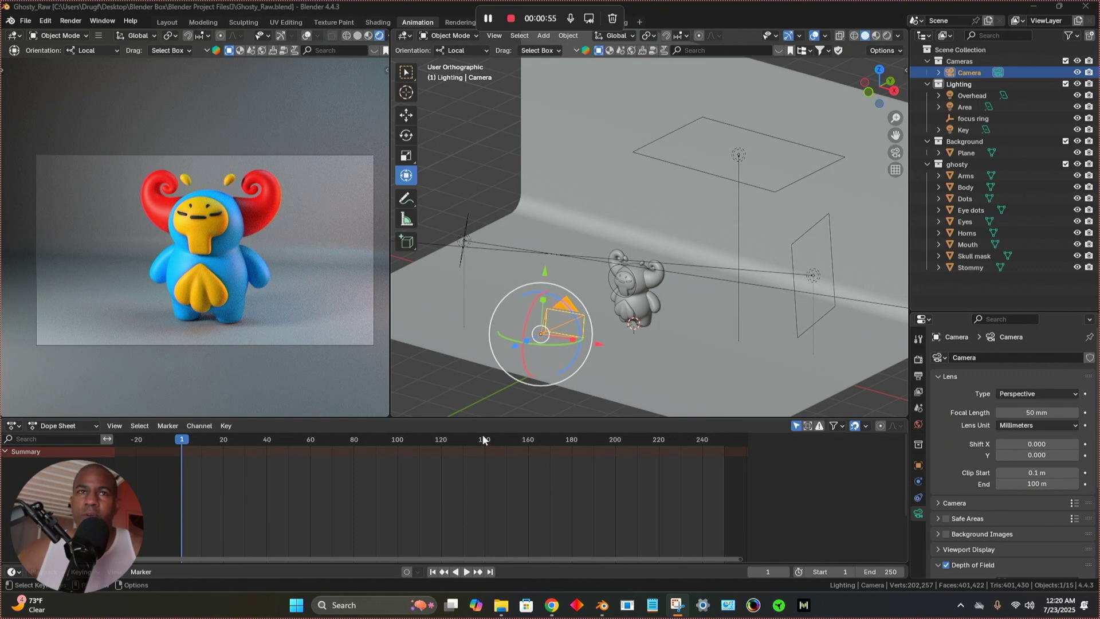
Apply the Vert HD format preset to the output settings for a 1080 × 1920 px render
click(918, 359)
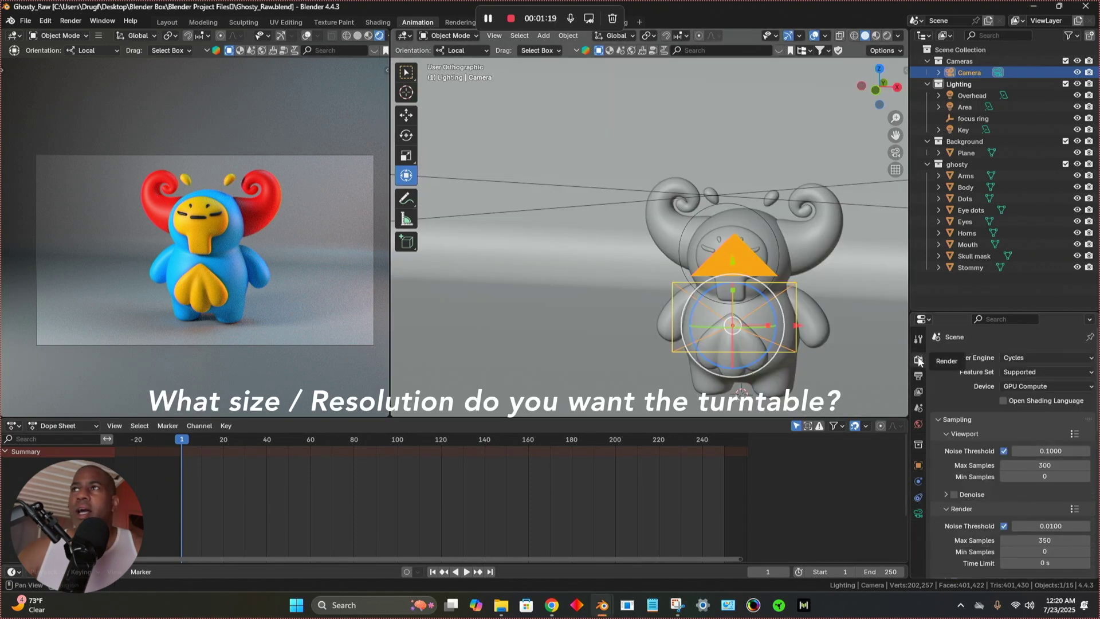
click(918, 376)
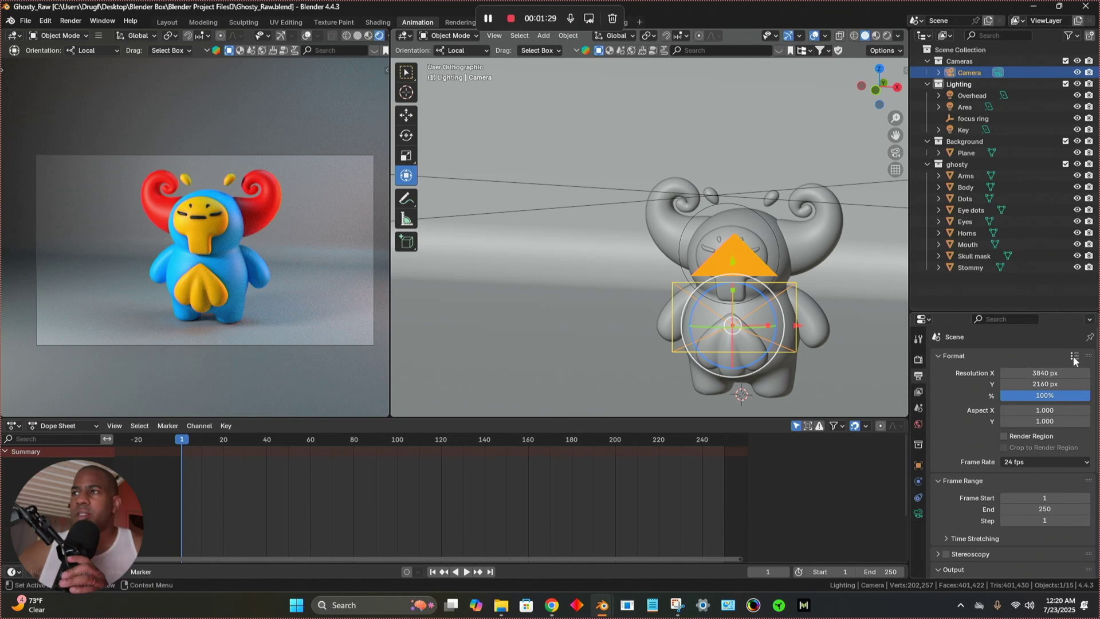
click(1074, 357)
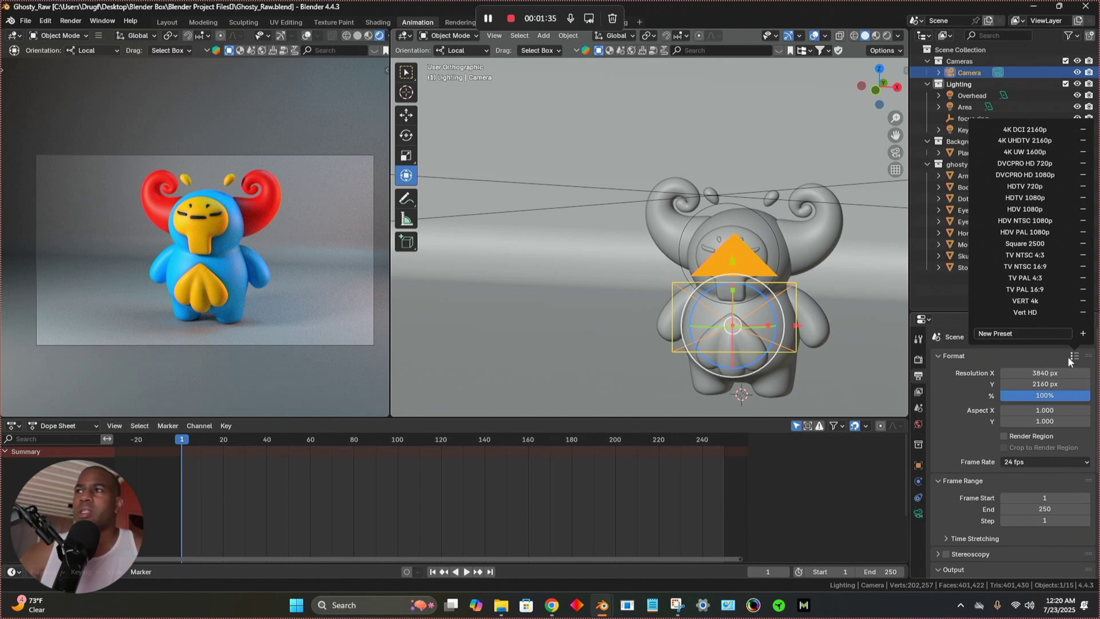
click(1026, 311)
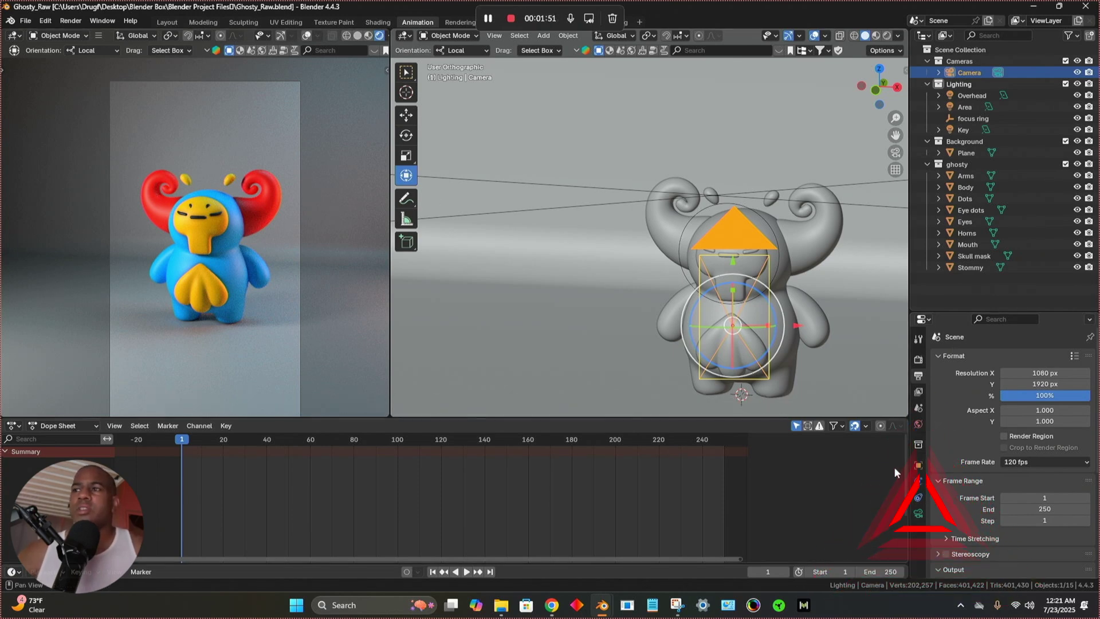
Set the camera's focal length to 60 mm and shift the camera slightly along its local X axis to centre the character
click(919, 513)
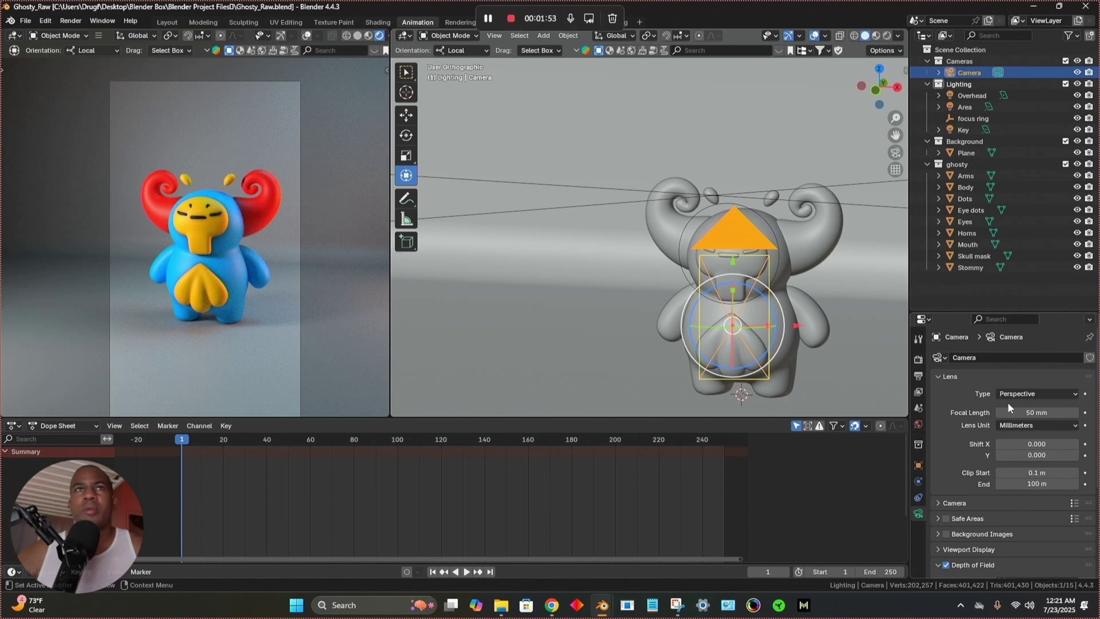
drag(1009, 412, 1042, 412)
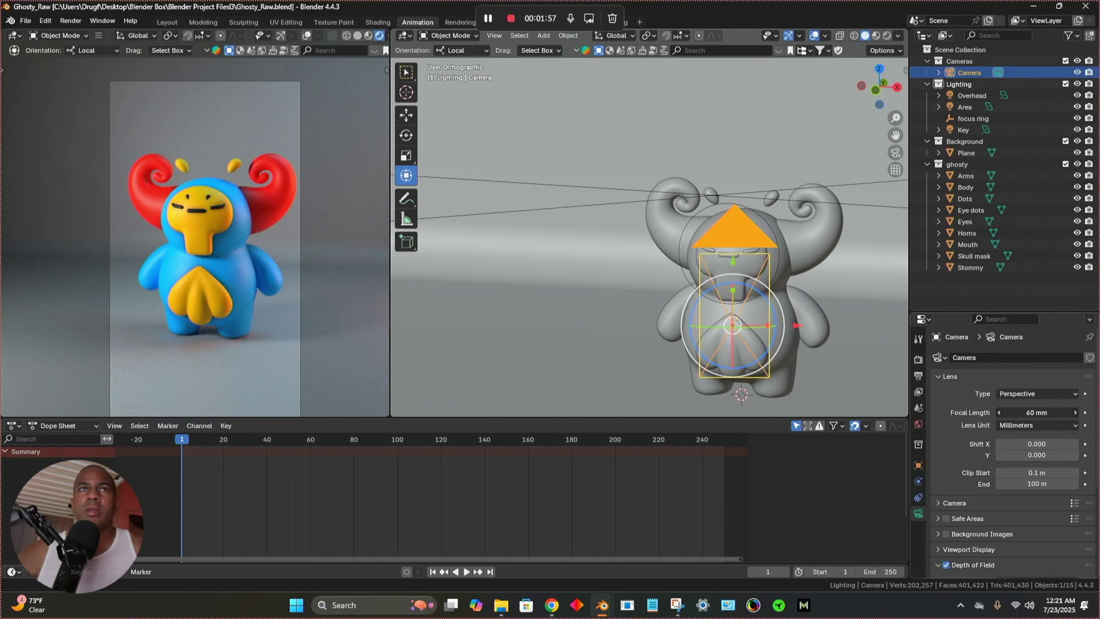
scroll(730, 242, down, 6)
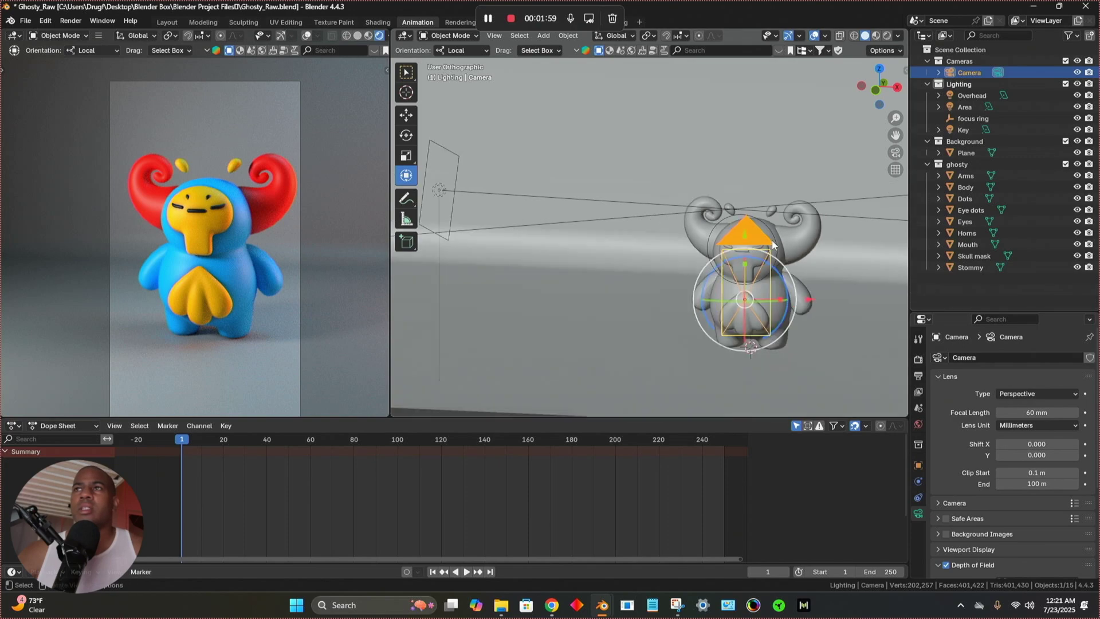
middle_drag(730, 243, 768, 315)
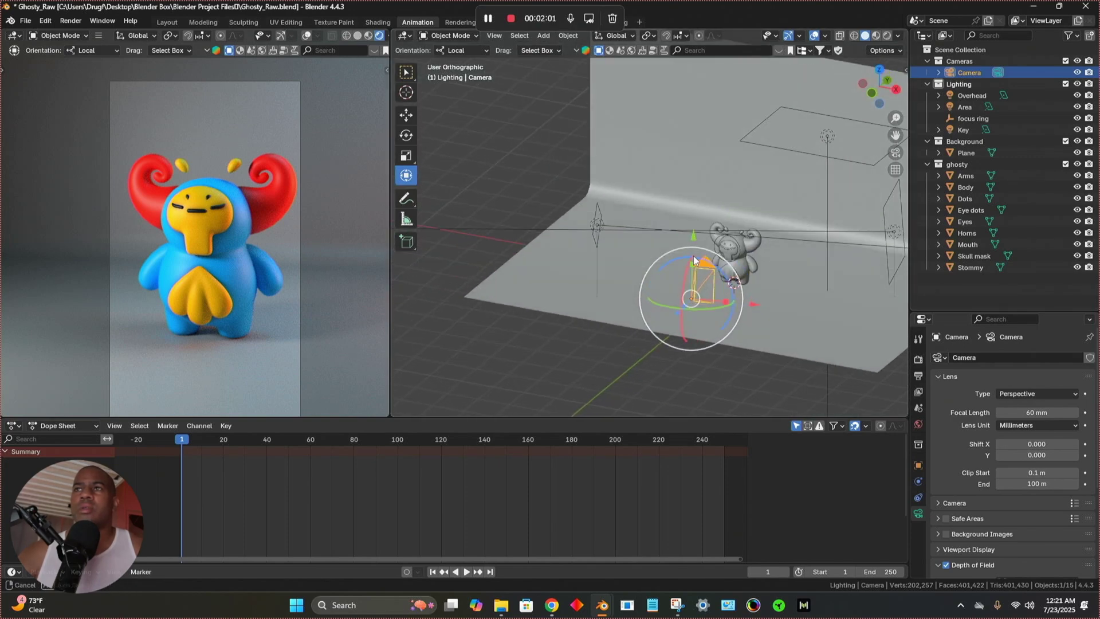
drag(752, 302, 756, 304)
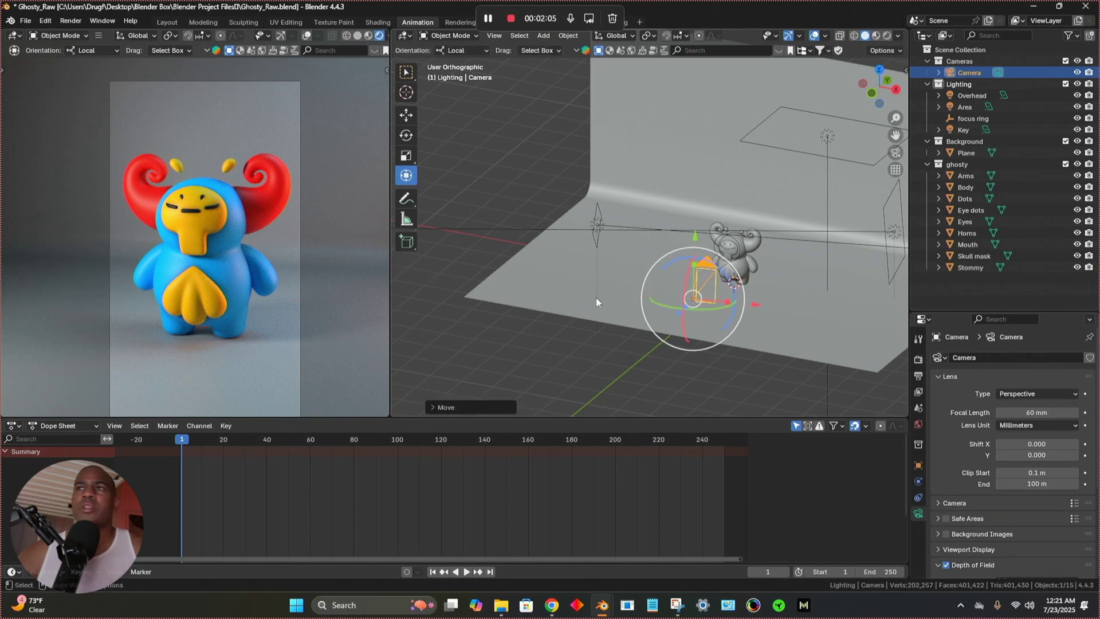
middle_drag(596, 297, 754, 285)
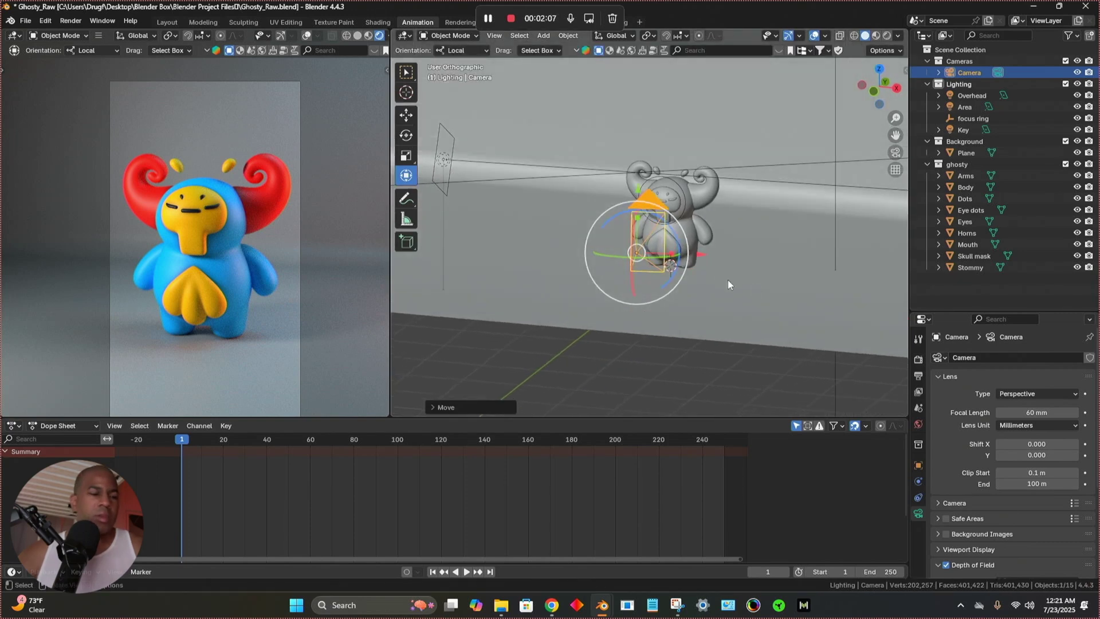
Add a cube-shaped empty at the character's base and raise it along Z until its lower edge meets the floor
alt+middle_drag(599, 245, 630, 275)
scroll(659, 269, up, 5)
click(682, 321)
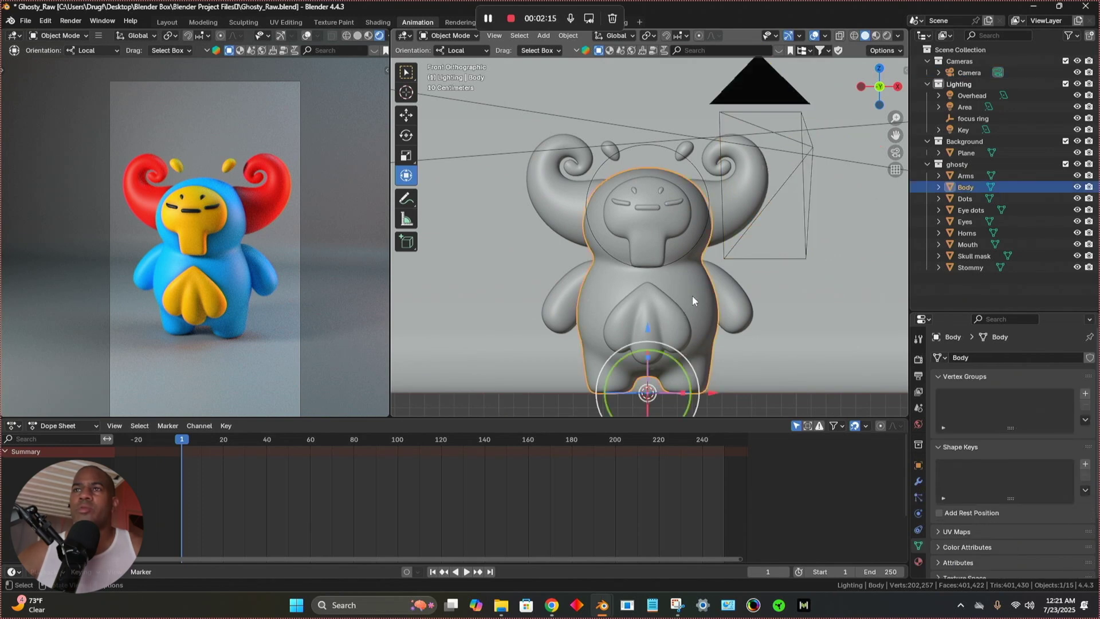
middle_drag(688, 297, 702, 326)
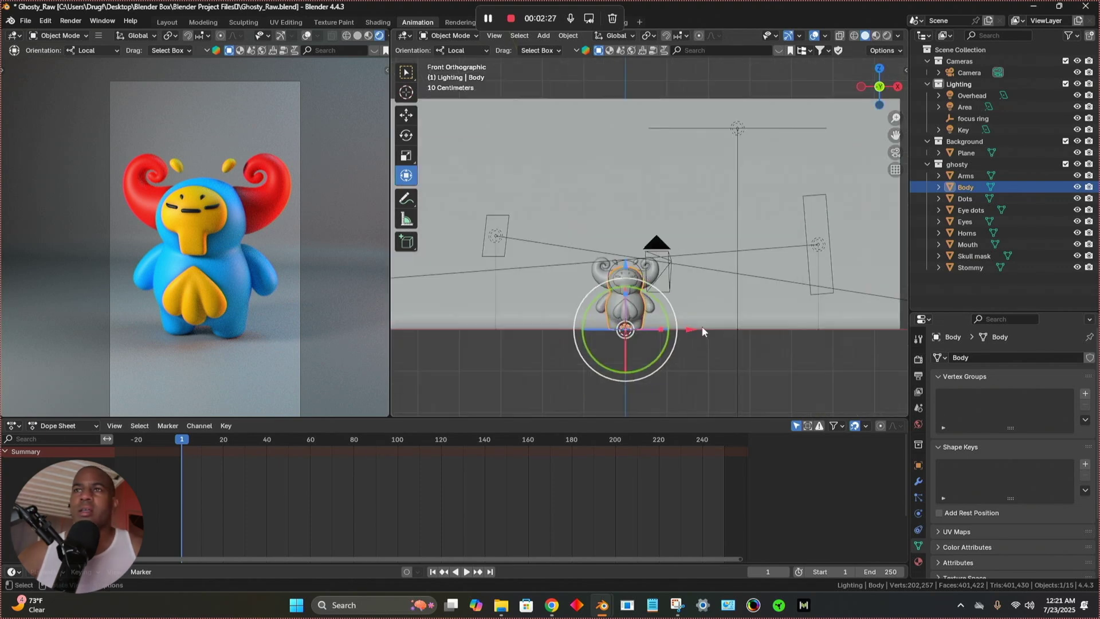
scroll(702, 325, up, 5)
scroll(713, 300, up, 2)
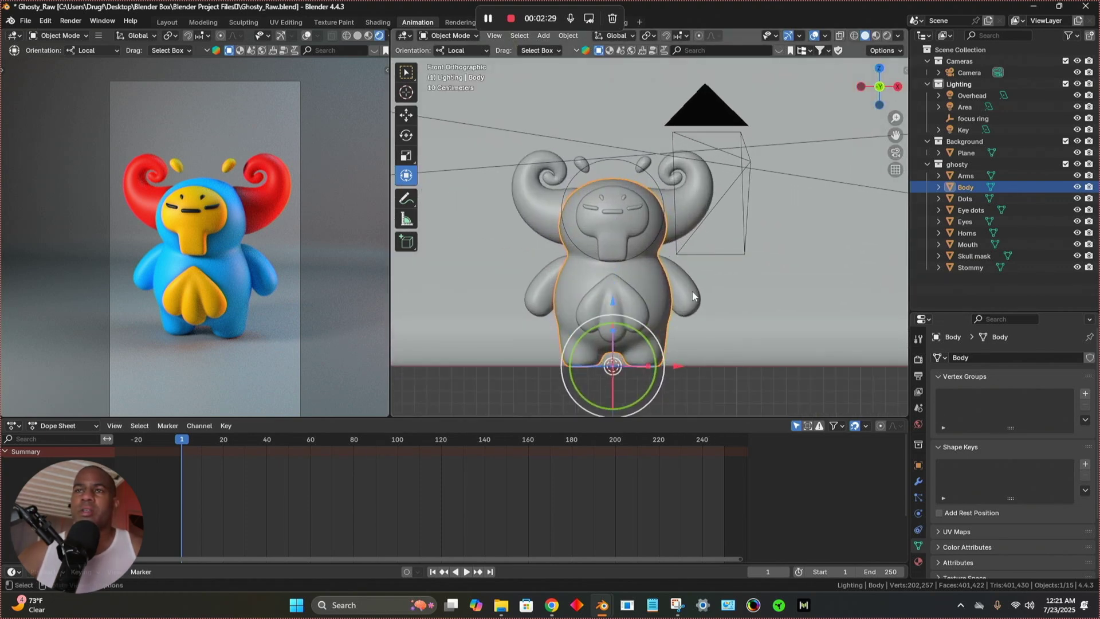
key(shift+a)
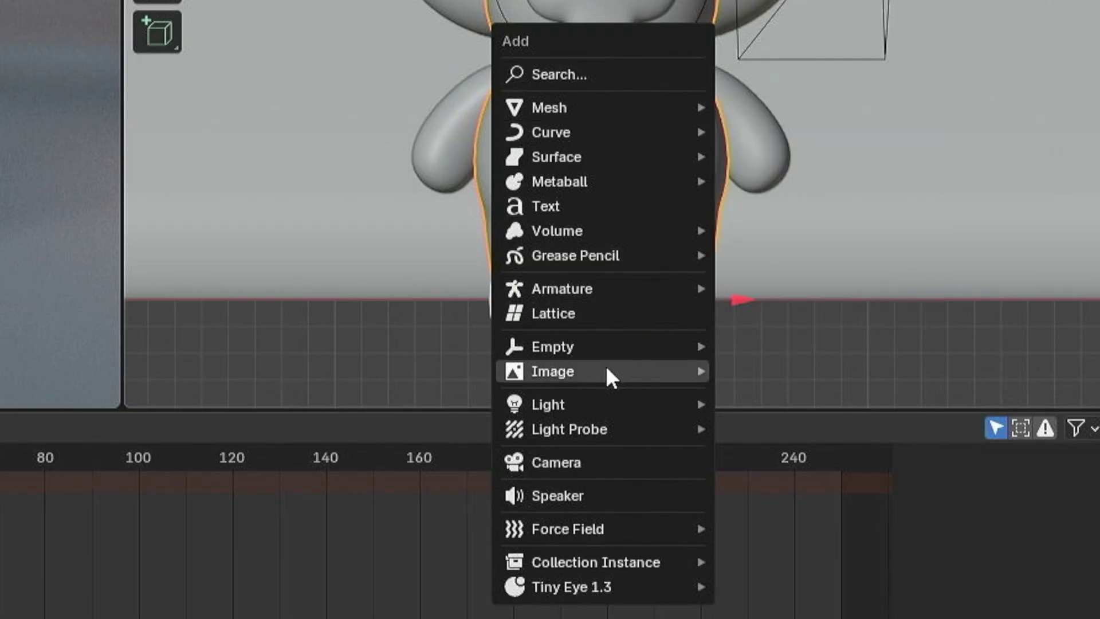
mouse_move(607, 347)
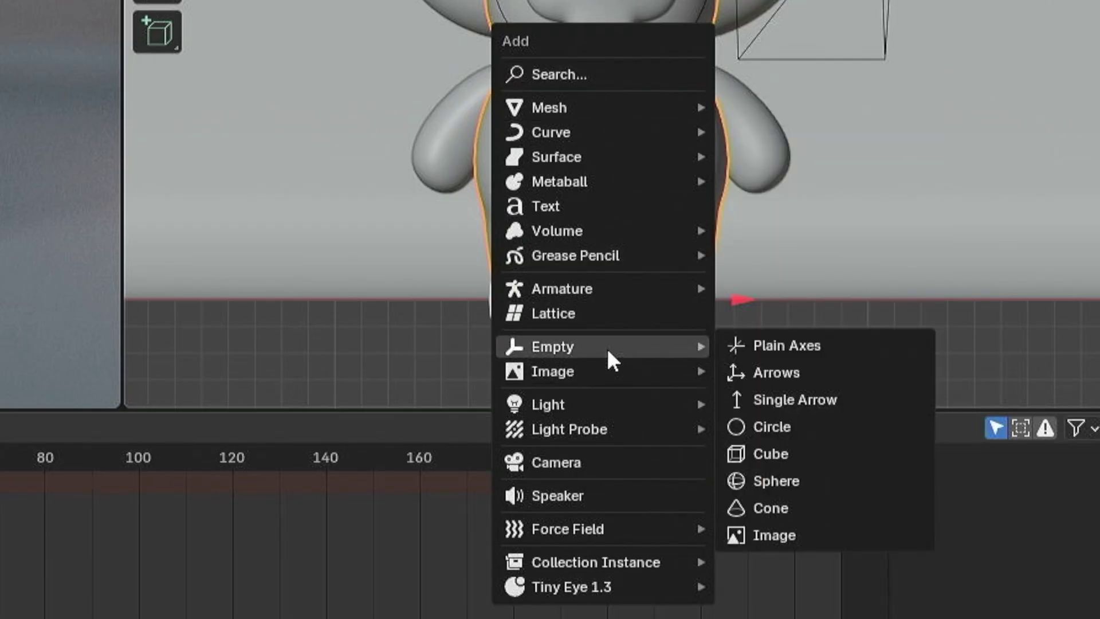
click(803, 450)
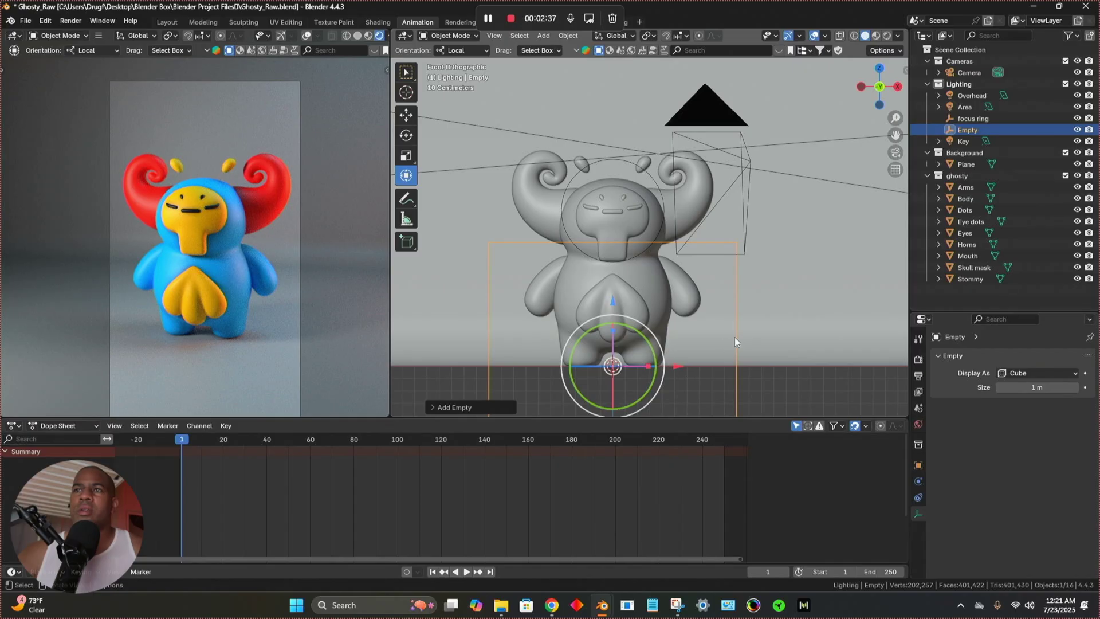
drag(613, 304, 611, 182)
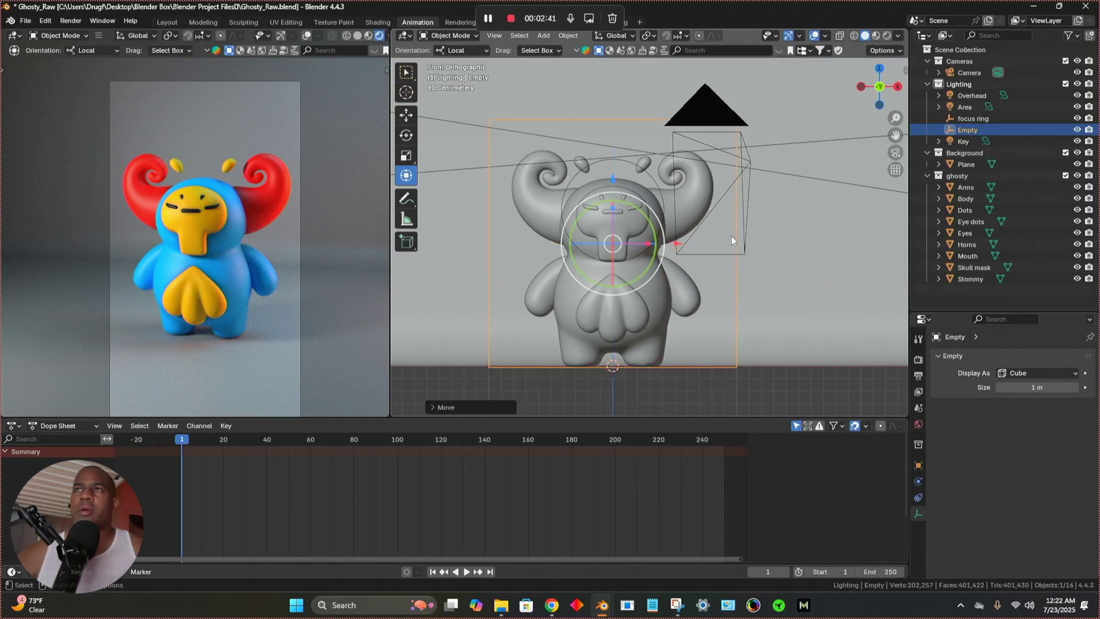
Scale the cube empty down uniformly to about 0.74 so it fits more closely around the character
middle_drag(731, 235, 758, 305)
scroll(706, 265, down, 3)
scroll(713, 297, up, 5)
key(s)
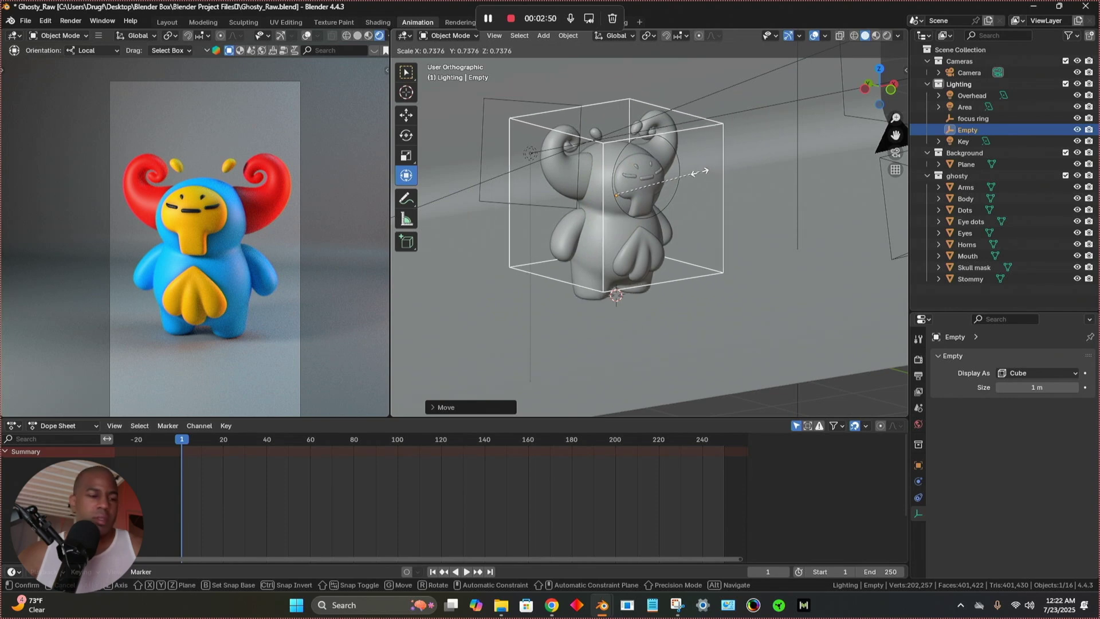
click(699, 172)
Stretch the cube empty along Z to enclose the character's full height and lower it slightly to align with the feet
key(KP_1)
scroll(694, 184, up, 2)
shift+middle_drag(691, 195, 613, 319)
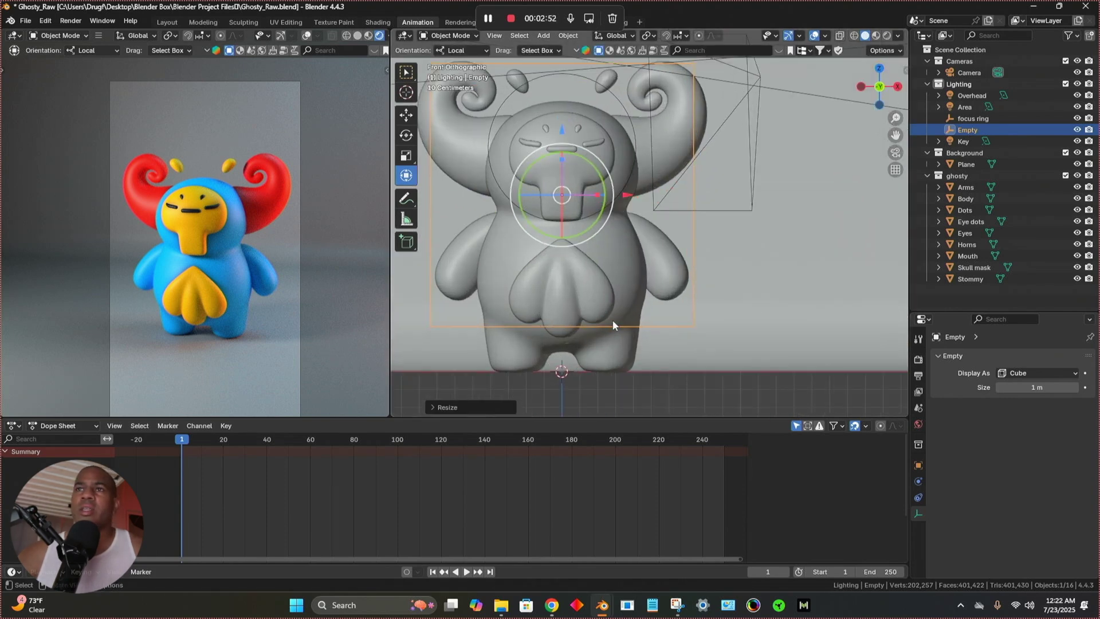
scroll(598, 332, down, 2)
key(s)
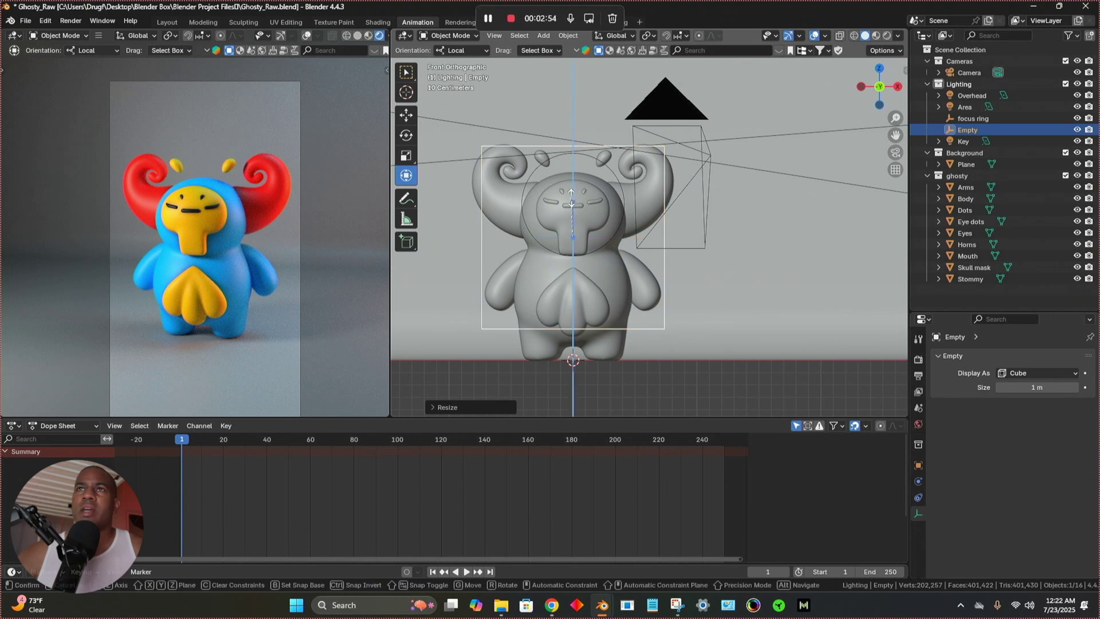
key(z)
click(575, 185)
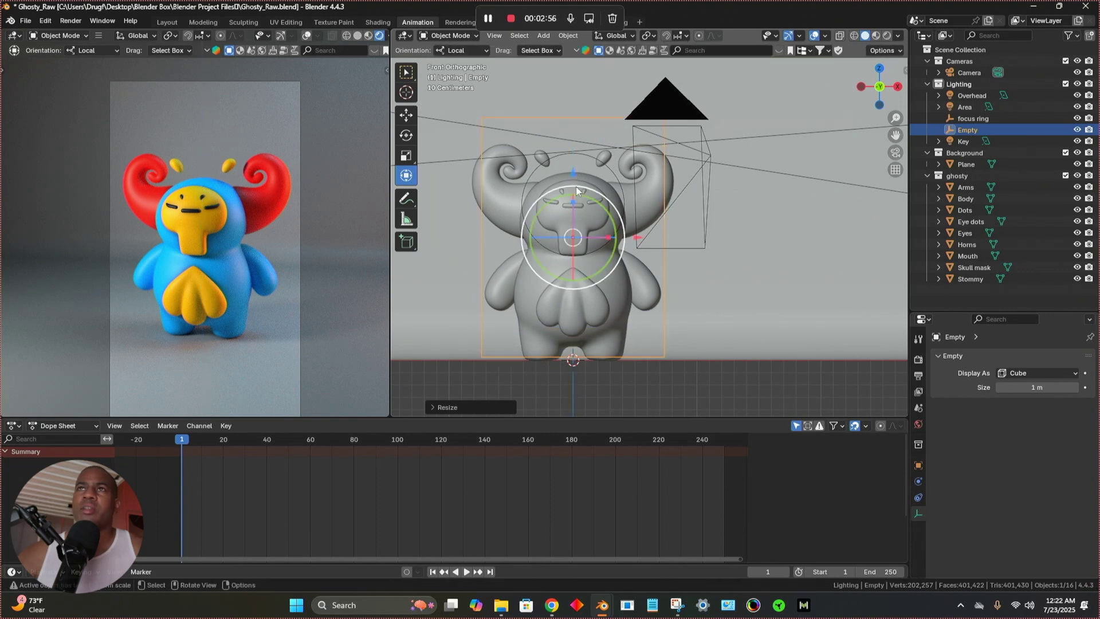
drag(576, 178, 578, 182)
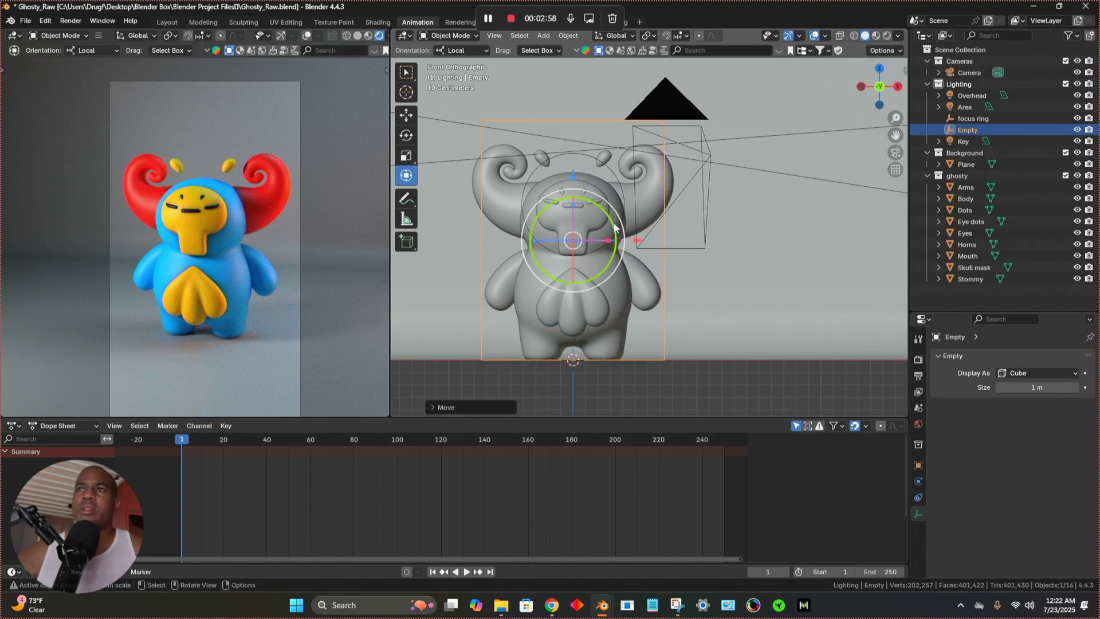
Widen the cube empty along X to enclose the horns and narrow its depth along Y around the body
drag(605, 240, 614, 242)
middle_drag(647, 274, 550, 270)
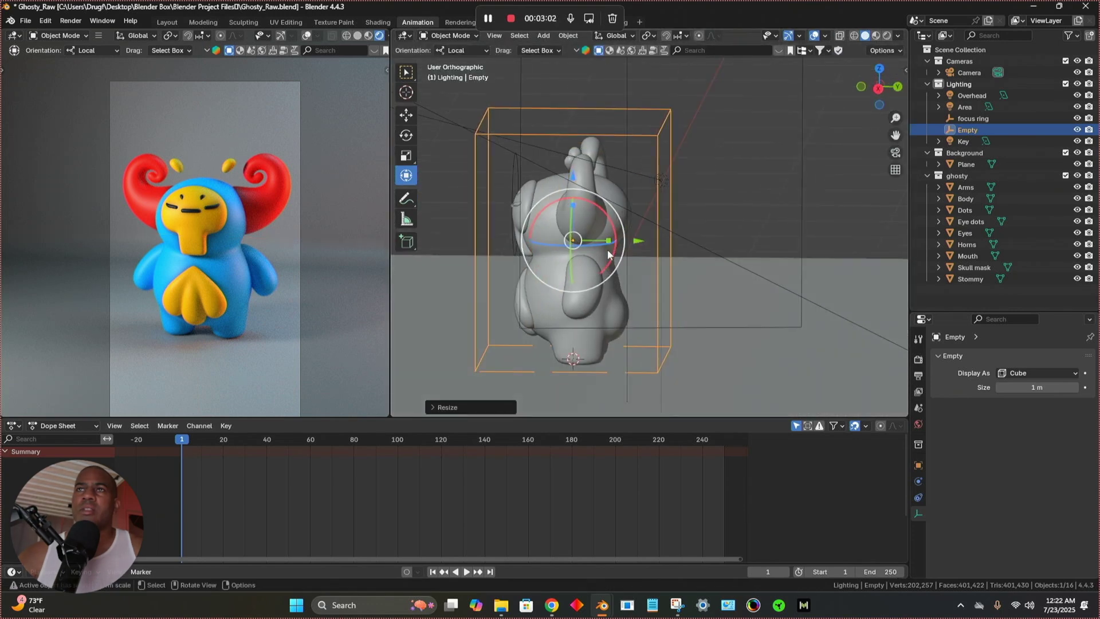
drag(608, 241, 599, 236)
middle_drag(658, 297, 700, 301)
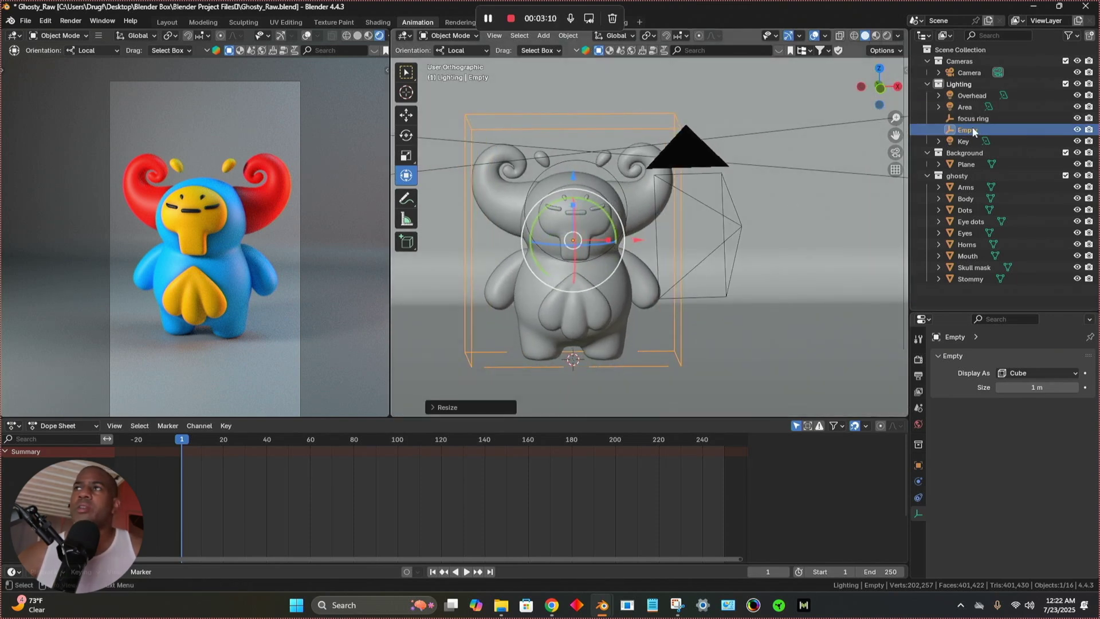
Rename the cube empty as A_Spin and move it into the ghosty collection
double_click(969, 131)
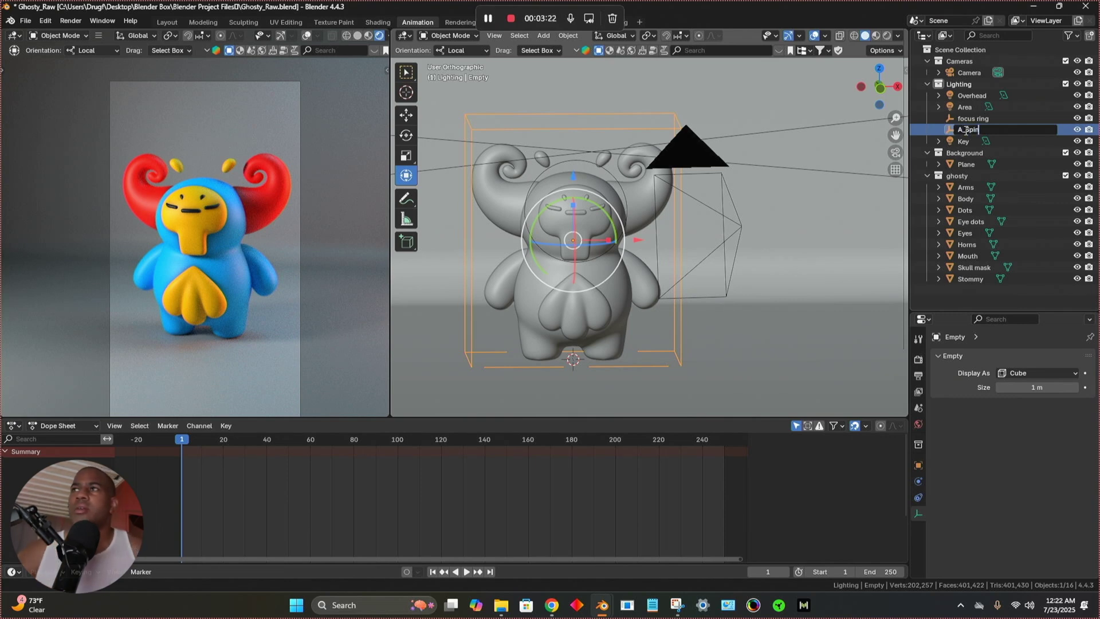
key(Return)
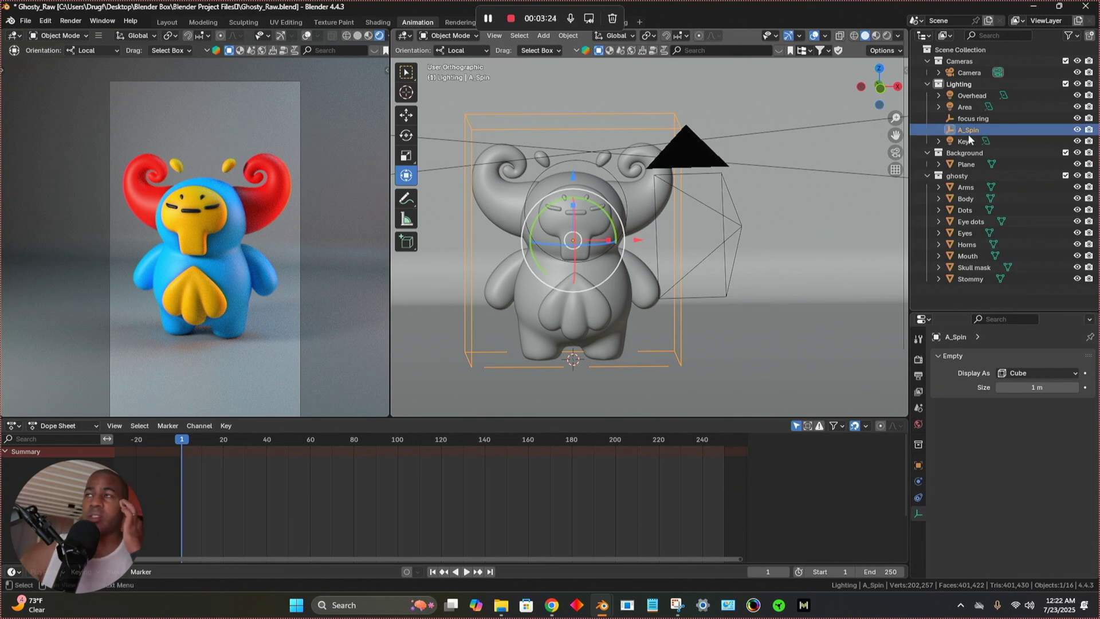
drag(963, 133, 959, 182)
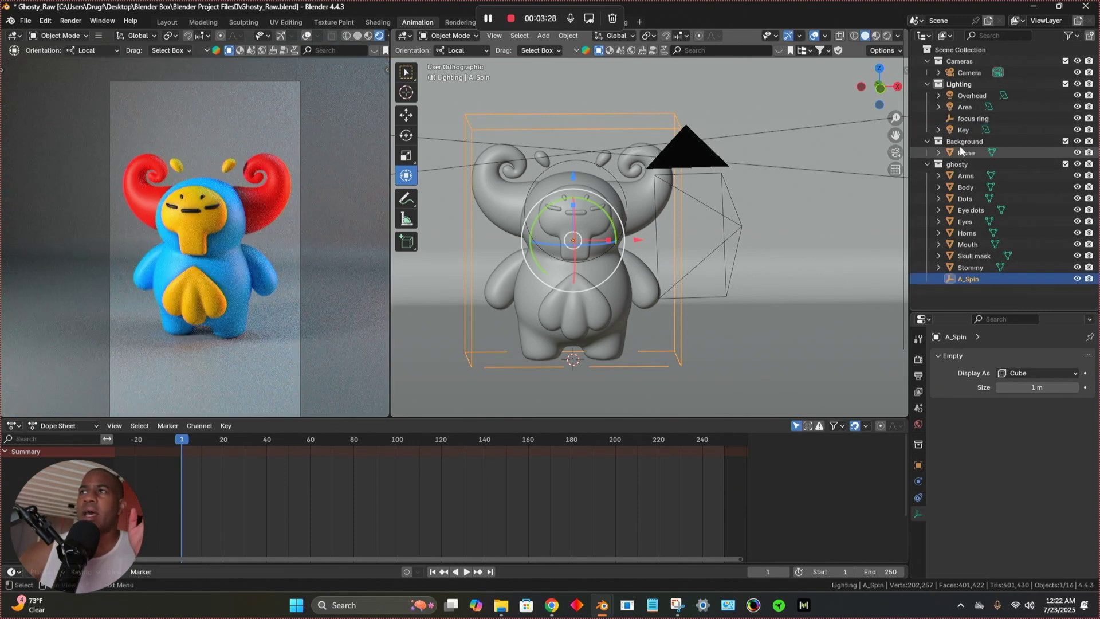
drag(967, 279, 959, 181)
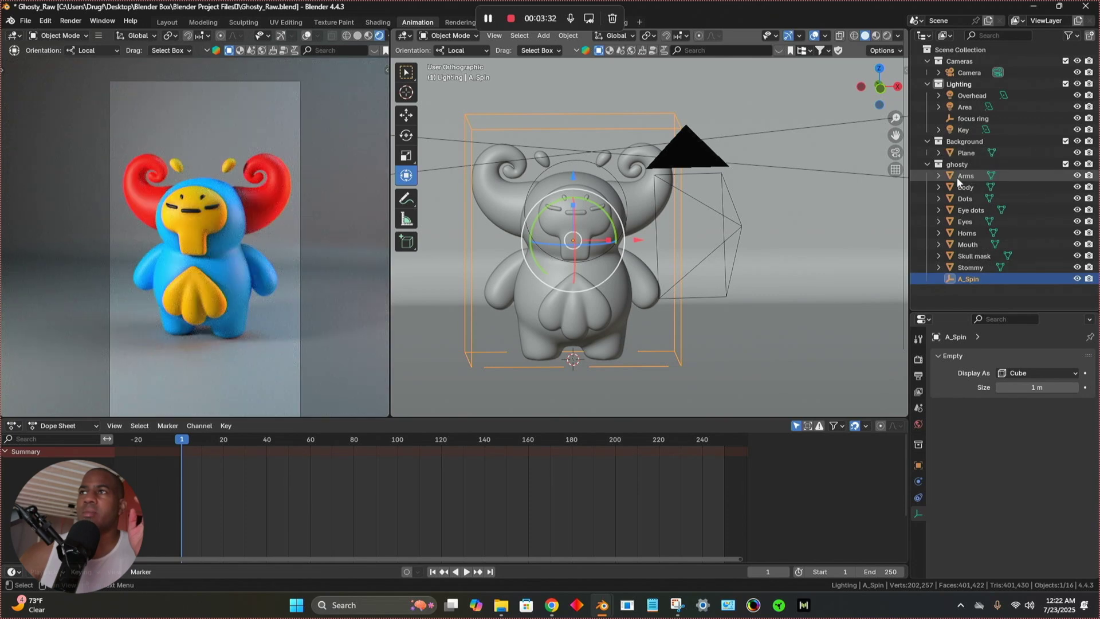
click(962, 281)
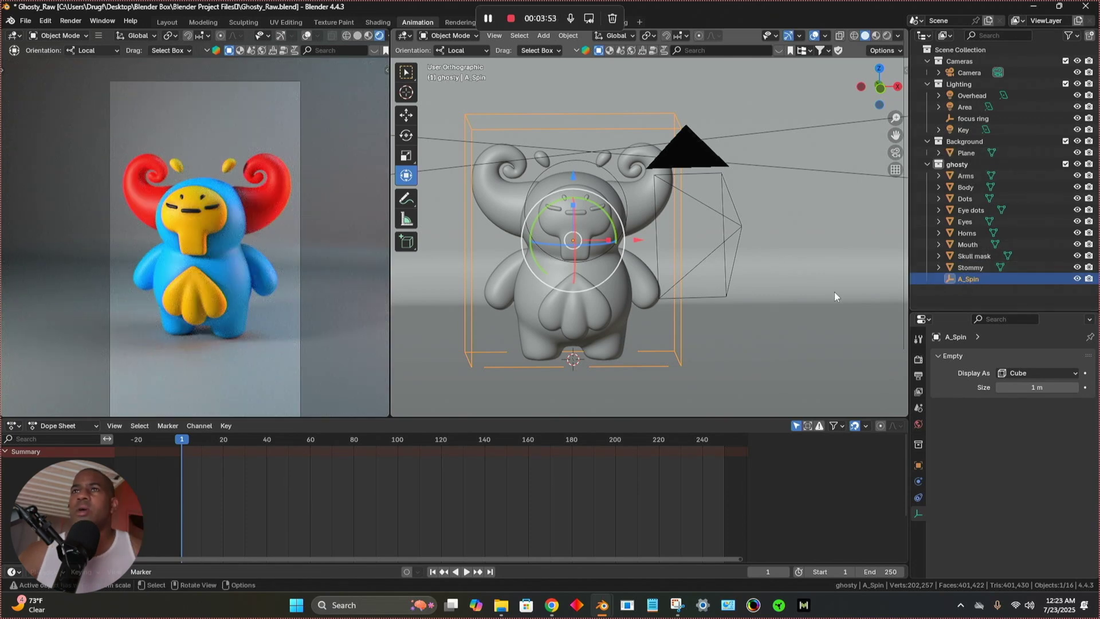
Select the ghosty meshes from Arms through Stommy, and try picking the horns and body directly on the model
mouse_move(758, 311)
middle_down()
mouse_move(672, 324)
mouse_move(744, 324)
middle_up()
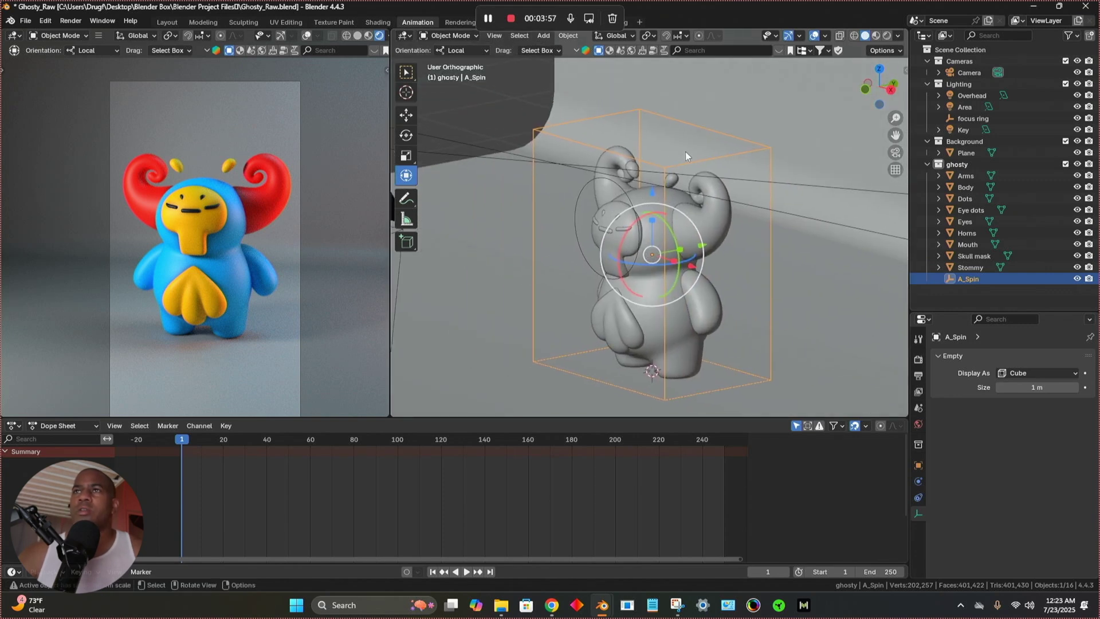
middle_drag(717, 152, 690, 208)
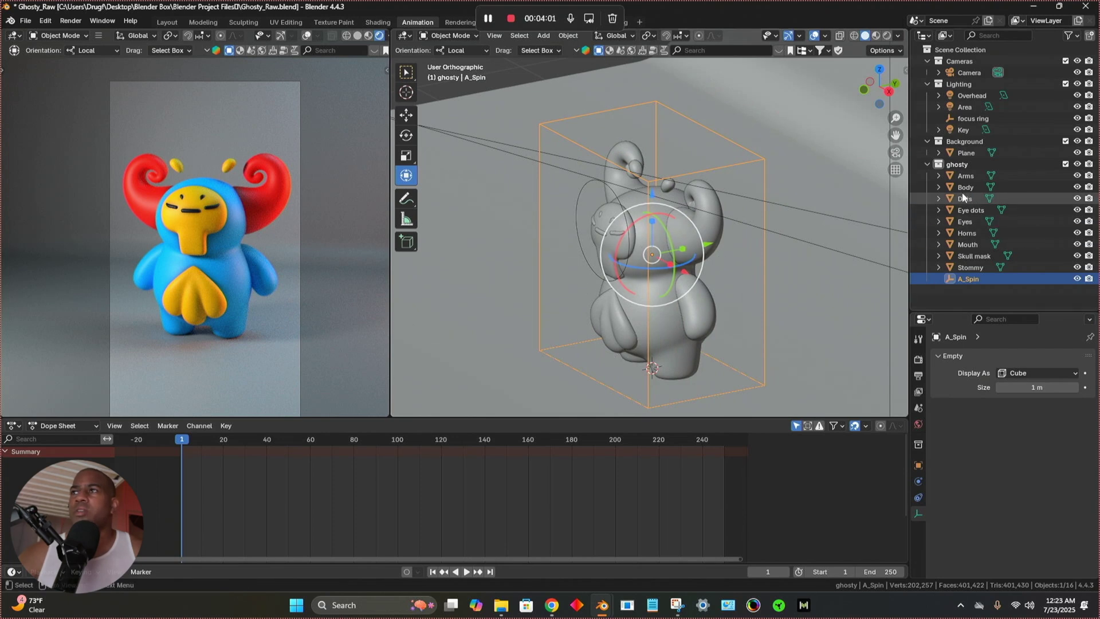
click(960, 177)
shift+click(965, 265)
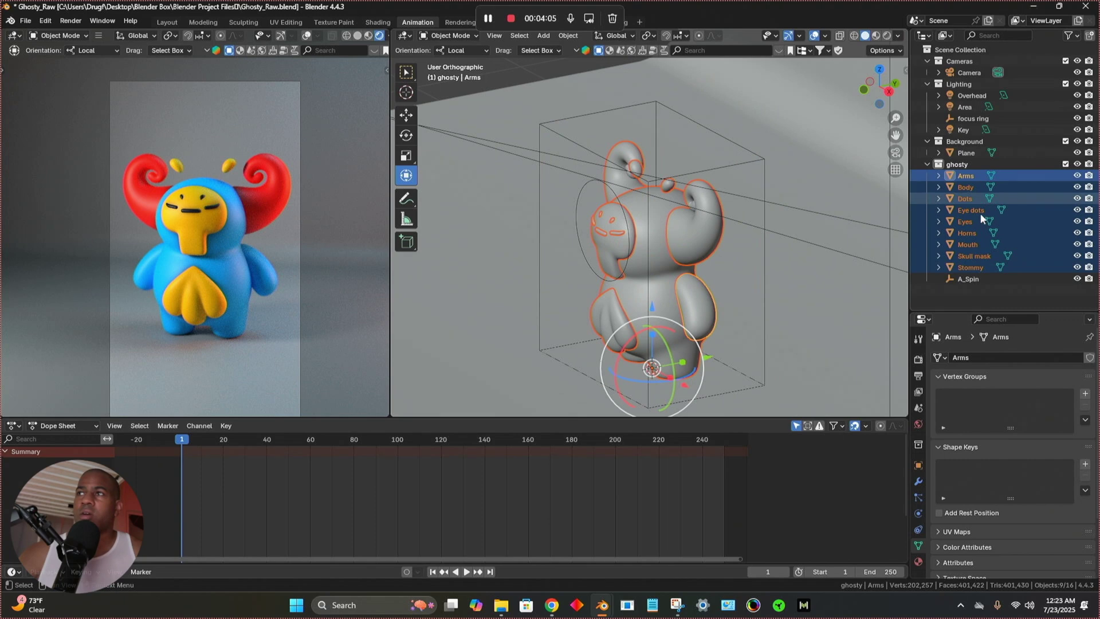
middle_drag(849, 269, 712, 231)
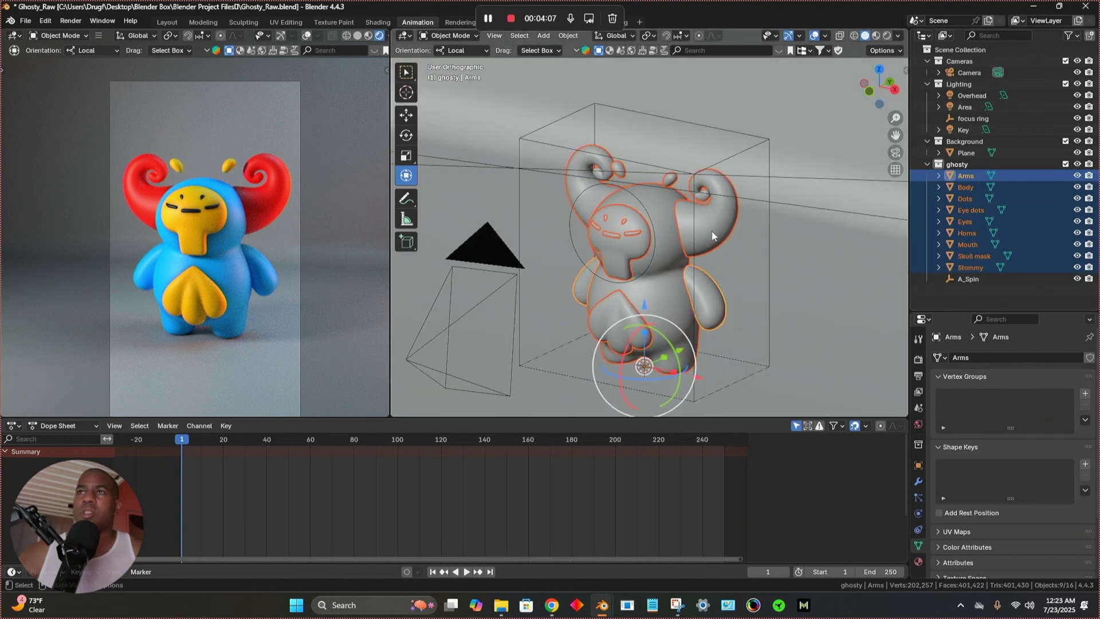
click(711, 229)
shift+click(642, 228)
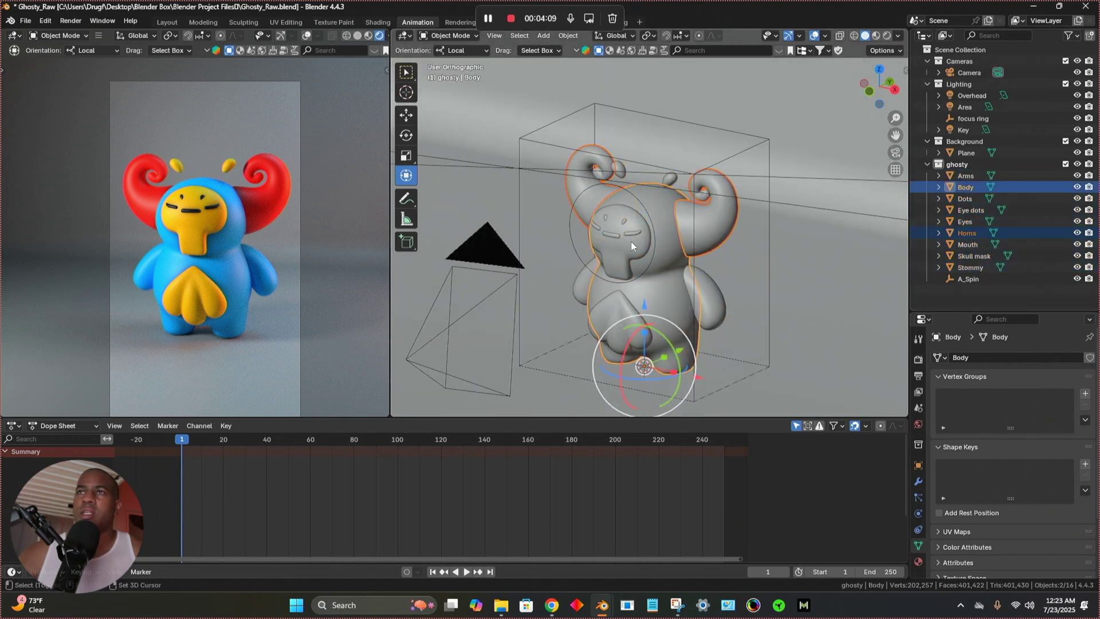
Parent the ghosty meshes from Arms through Stommy to the A_Spin empty using Object (Keep Transform)
click(975, 175)
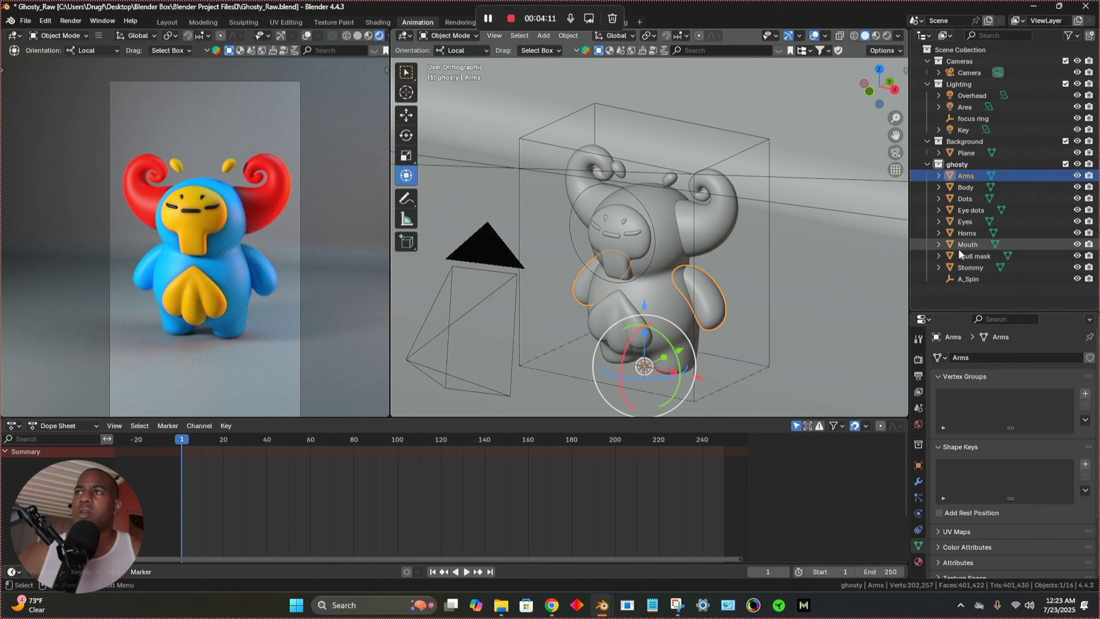
shift+click(967, 263)
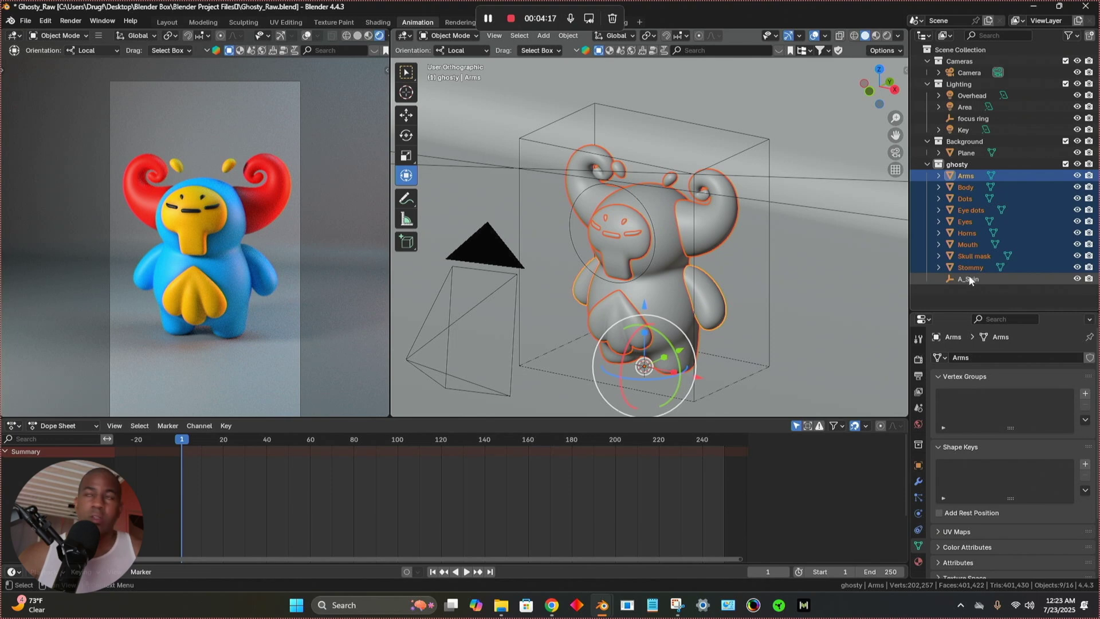
ctrl+click(968, 279)
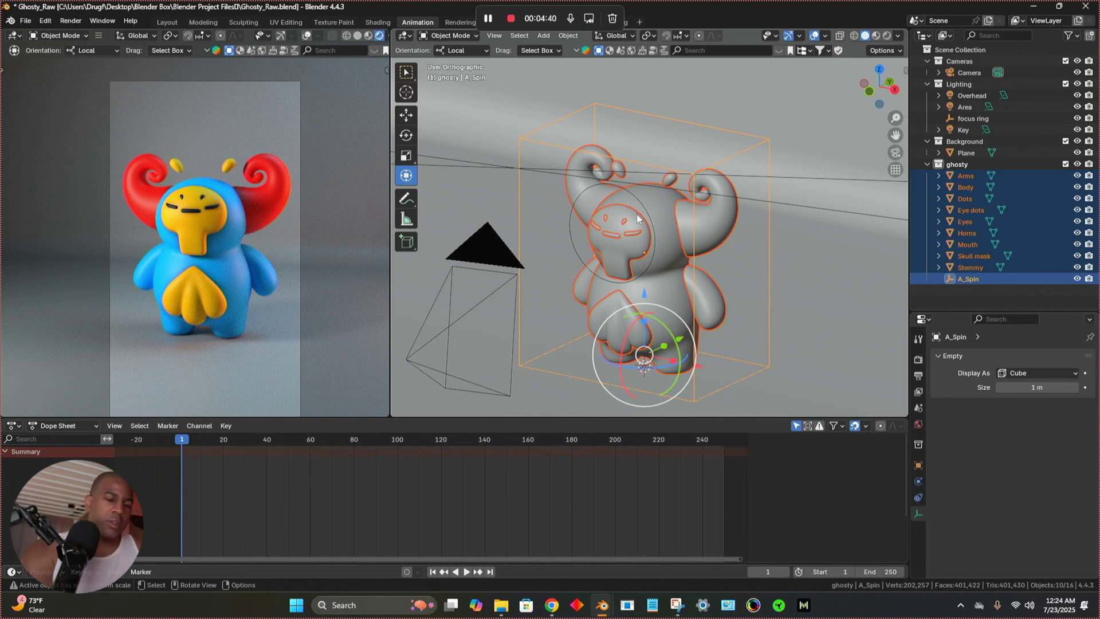
key(ctrl+p)
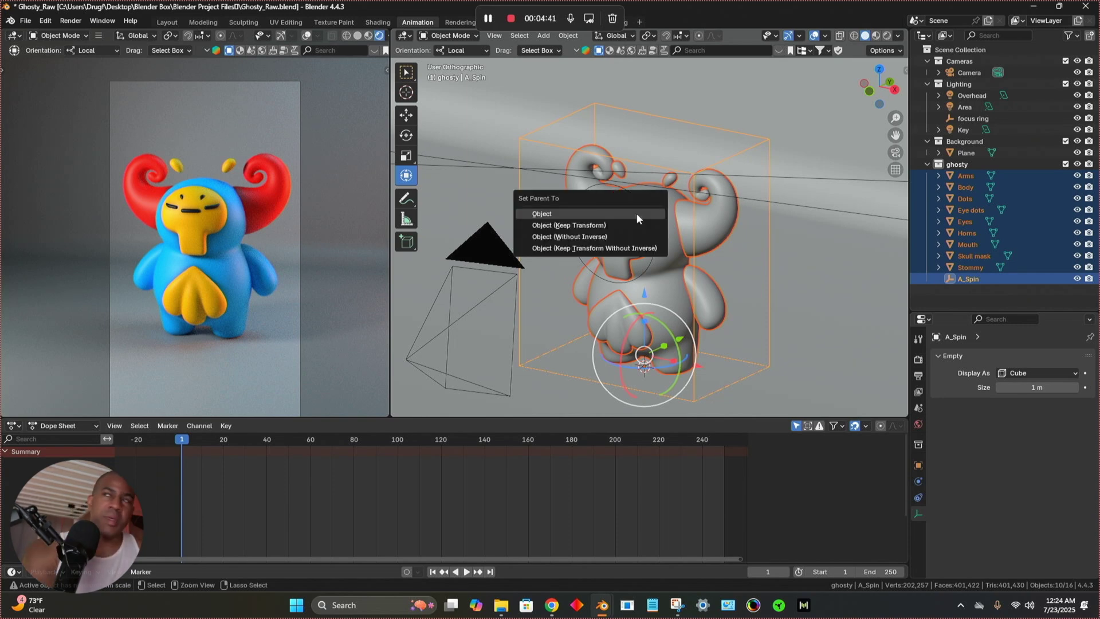
click(587, 226)
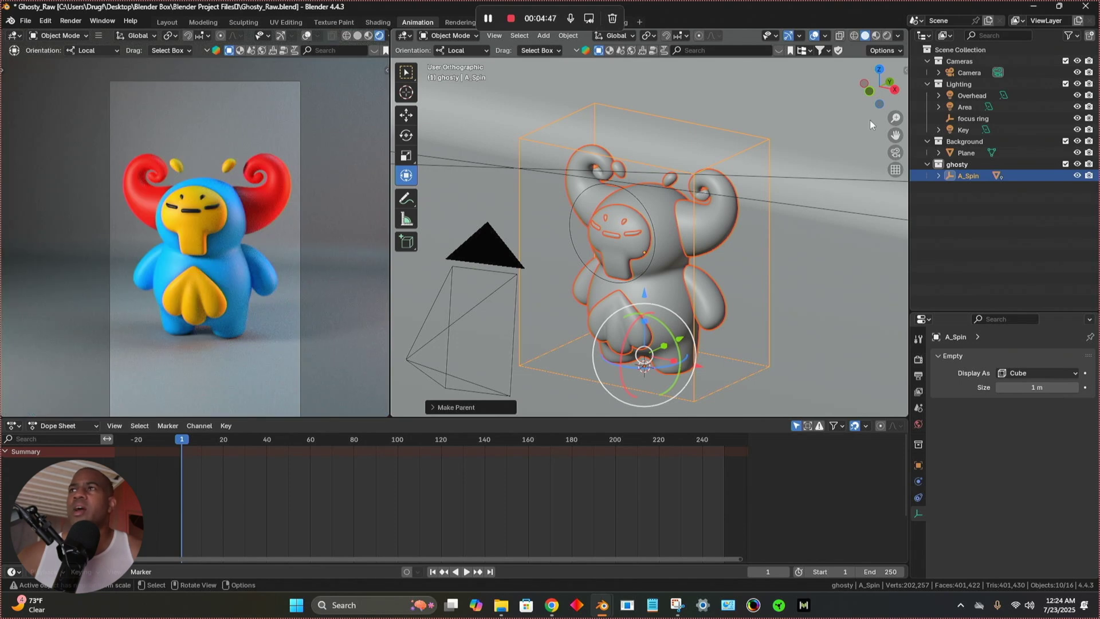
Check the meshes nested under A_Spin, leave only the empty selected, and collapse its hierarchy
click(939, 177)
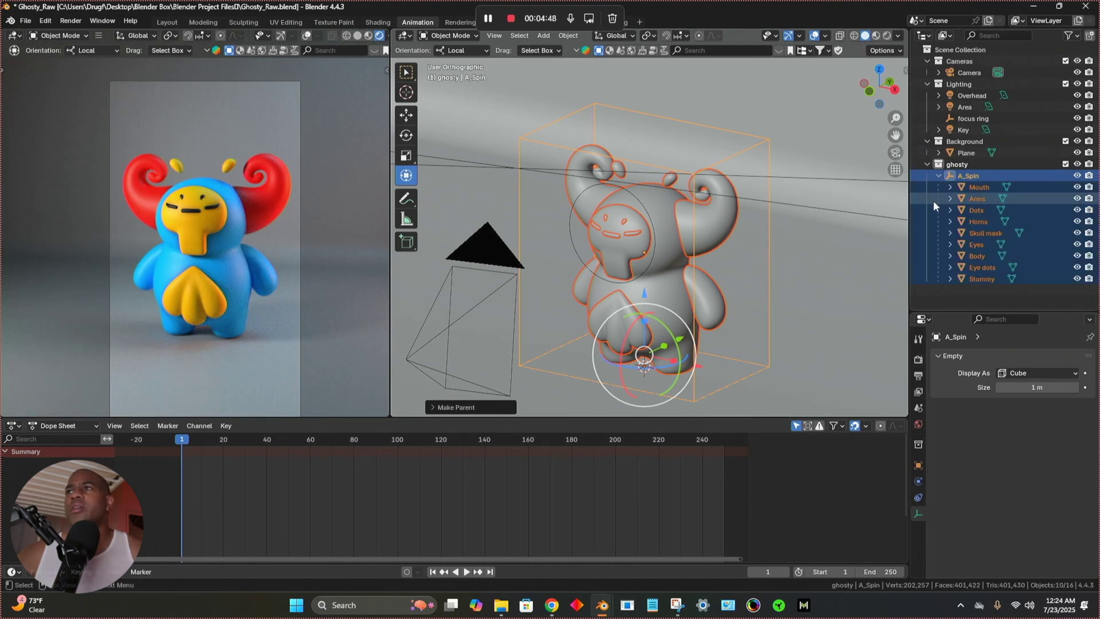
click(977, 176)
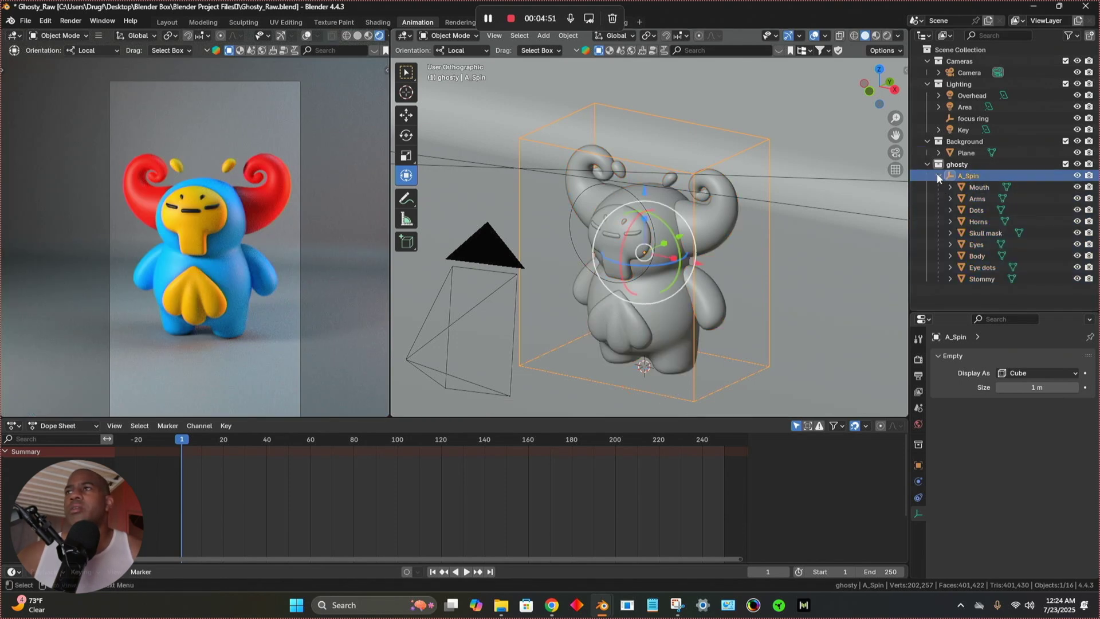
click(939, 176)
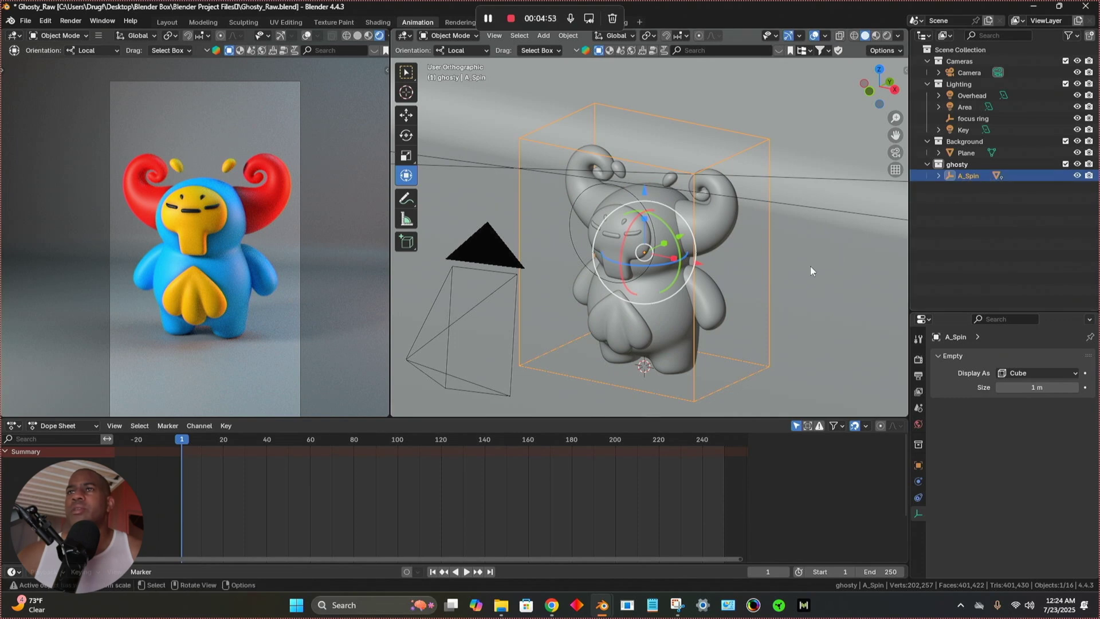
scroll(670, 310, down, 1)
scroll(670, 310, down, 1)
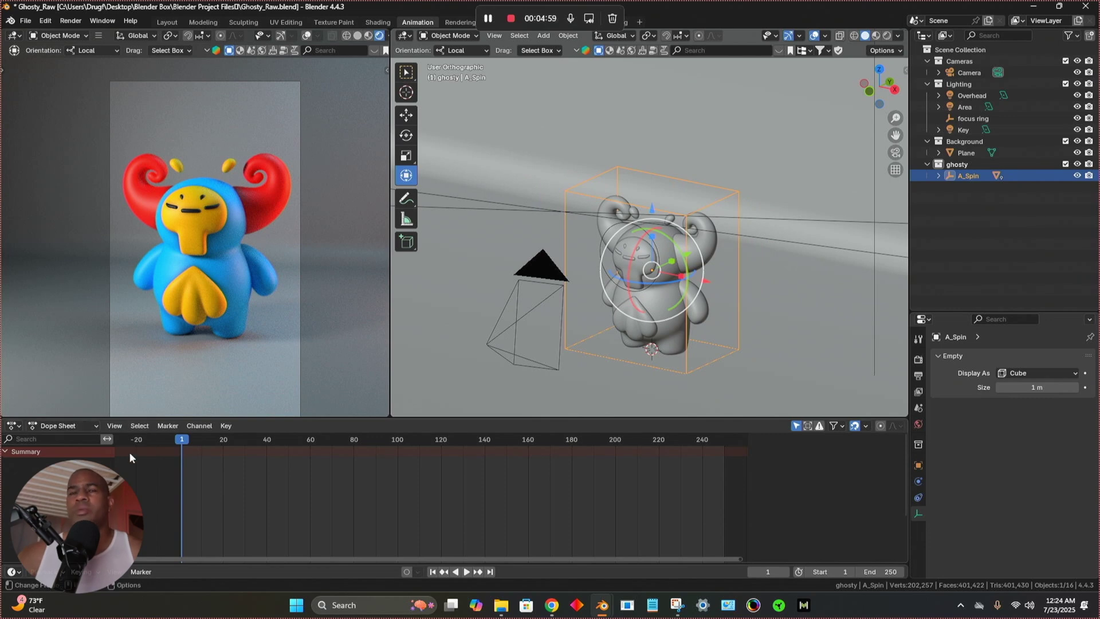
Change the Dope Sheet area to a Timeline and split it vertically in line with the border between the two viewports
click(13, 427)
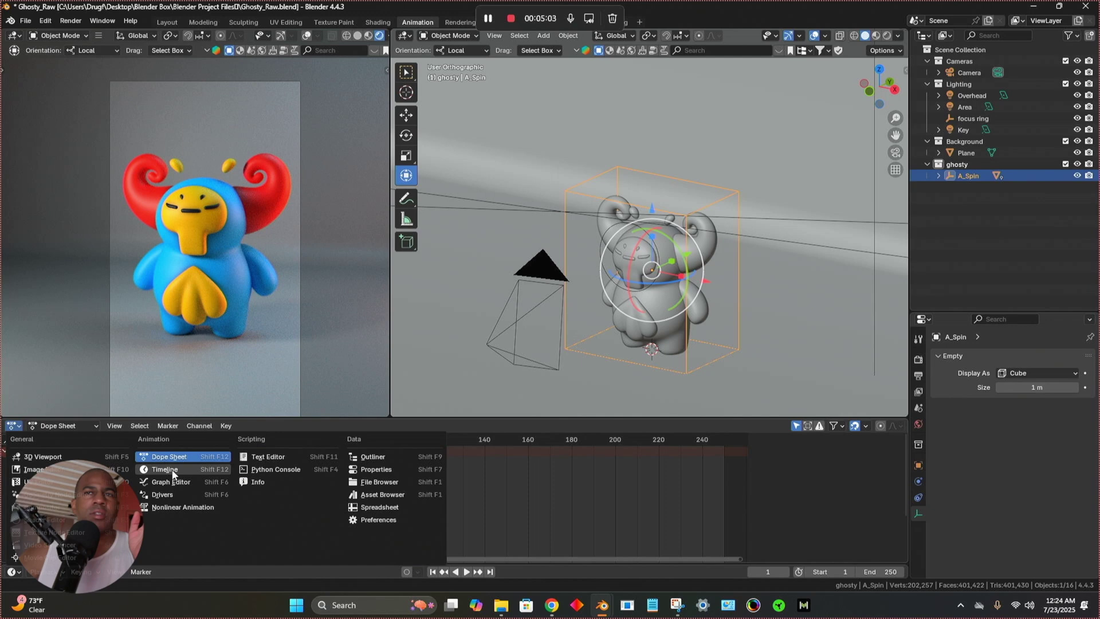
click(171, 468)
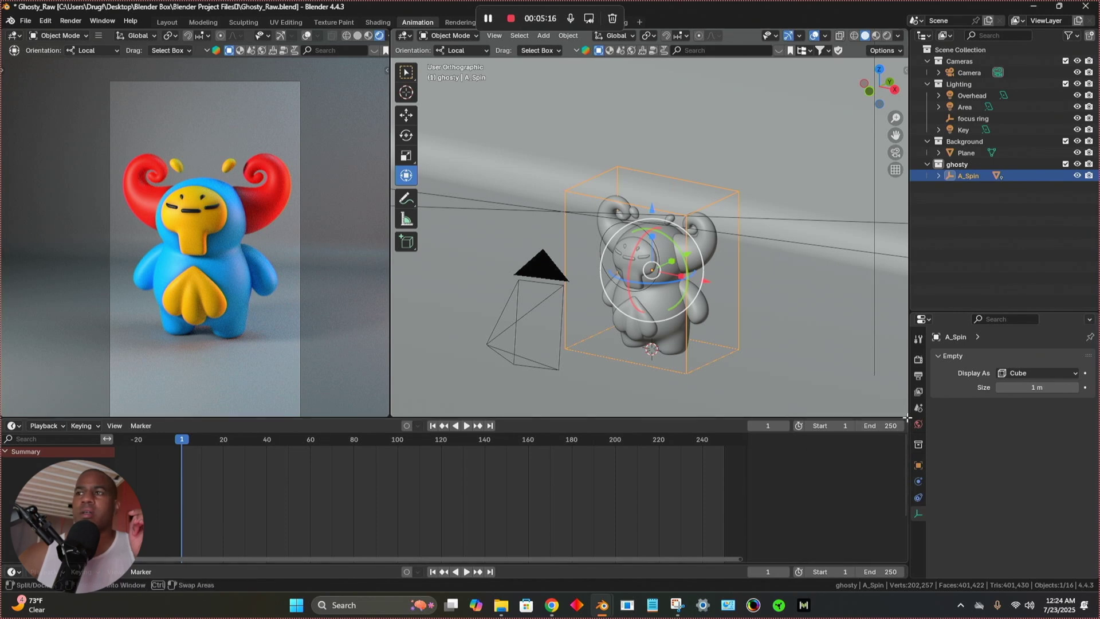
drag(907, 417, 389, 425)
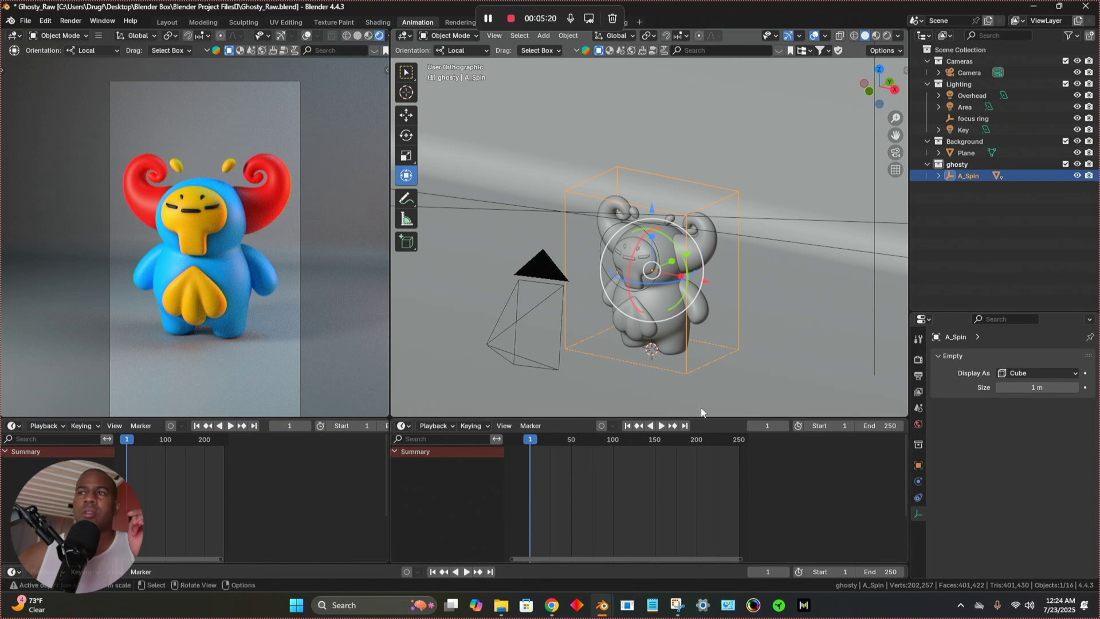
Try merging the timeline below the solid-shaded viewport into that viewport and rebuilding it by splitting the viewport and assigning the Timeline editor
drag(907, 415, 906, 436)
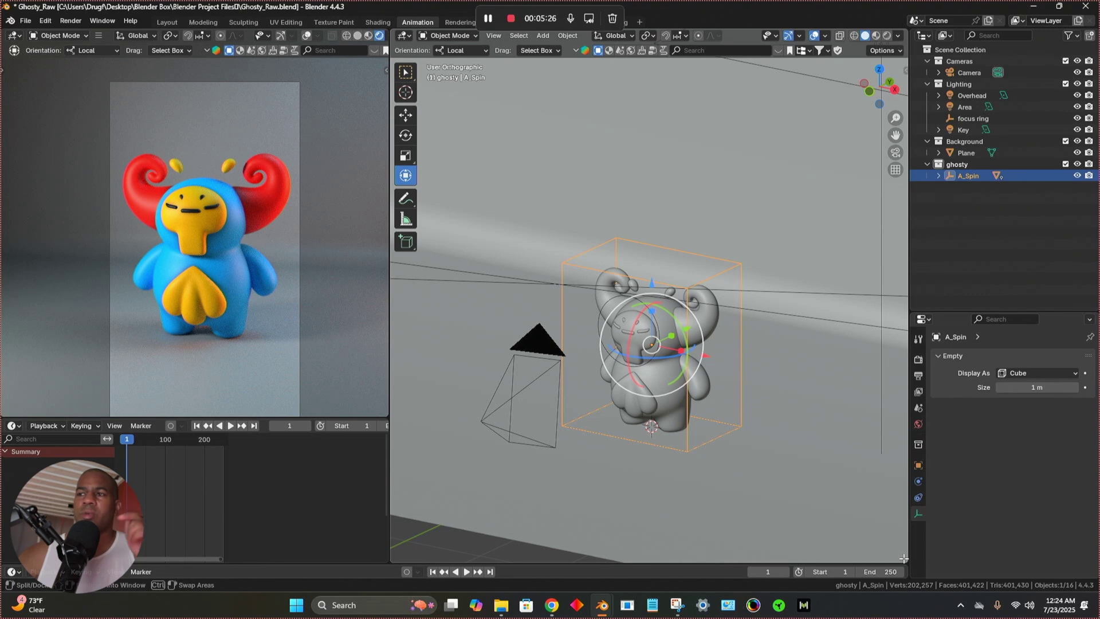
drag(905, 558, 896, 414)
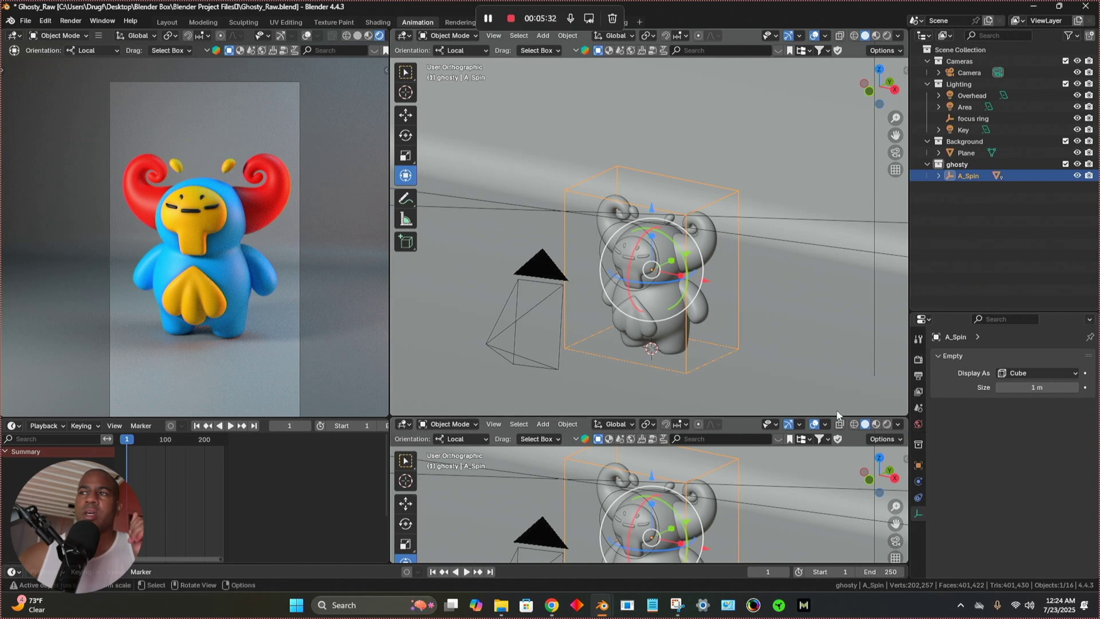
drag(904, 409, 902, 441)
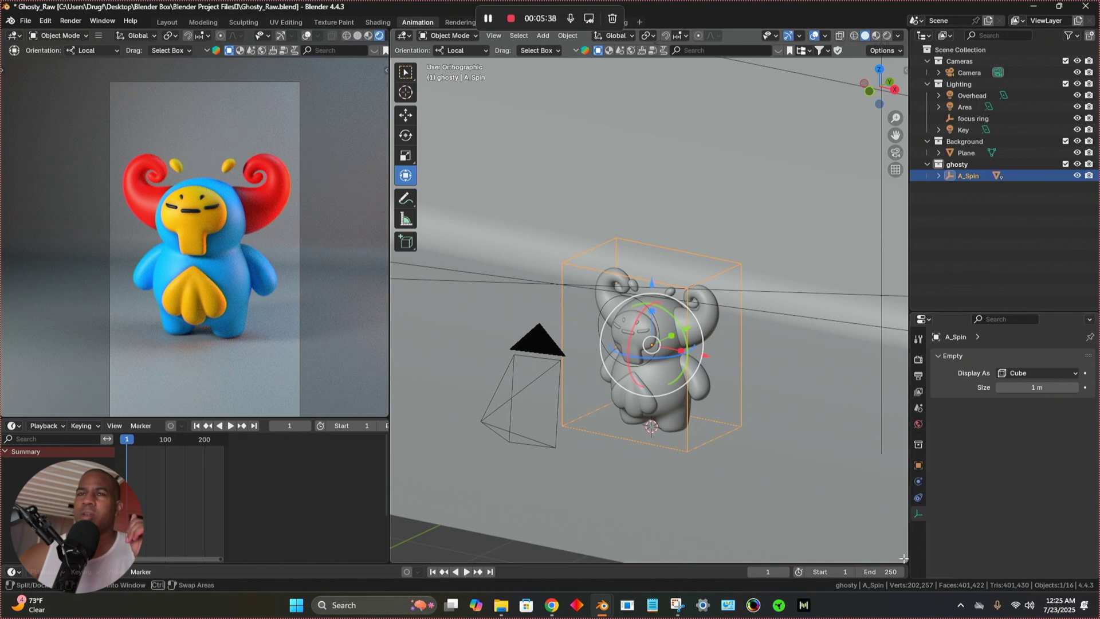
drag(904, 559, 874, 418)
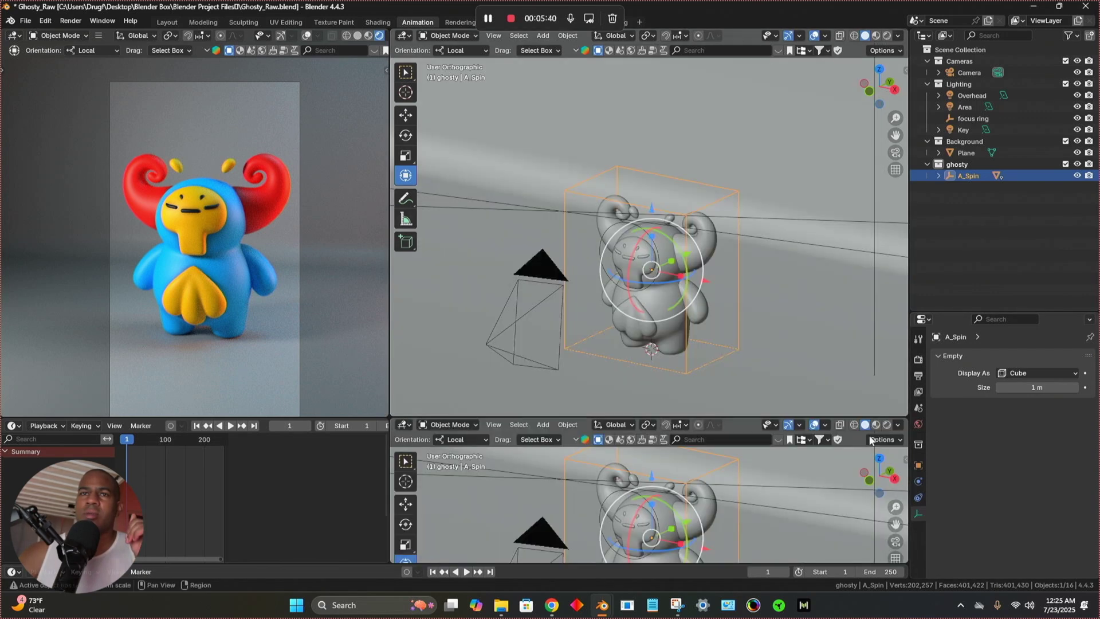
click(404, 425)
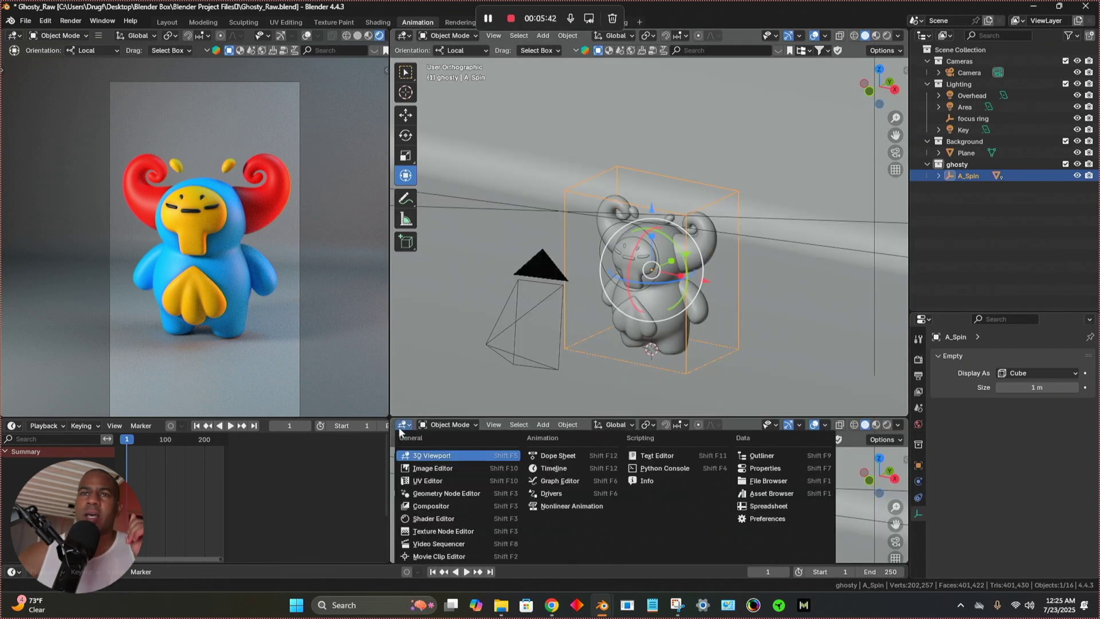
click(562, 470)
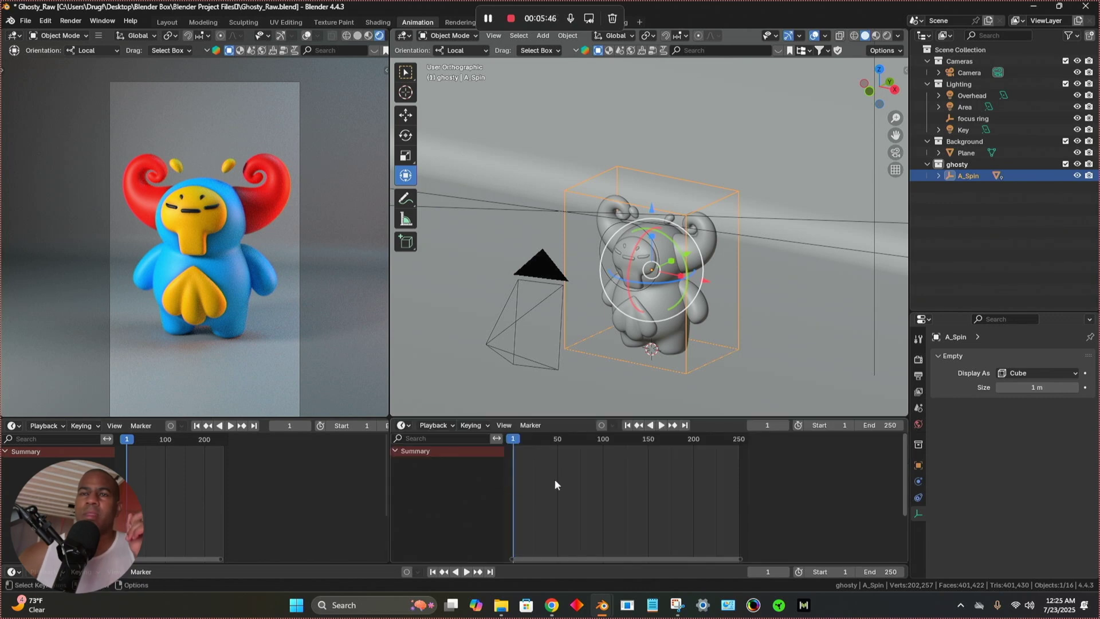
Show the transform values of A_Spin and keyframe its rotation at frame 1
scroll(579, 483, up, 2)
middle_drag(579, 484, 642, 481)
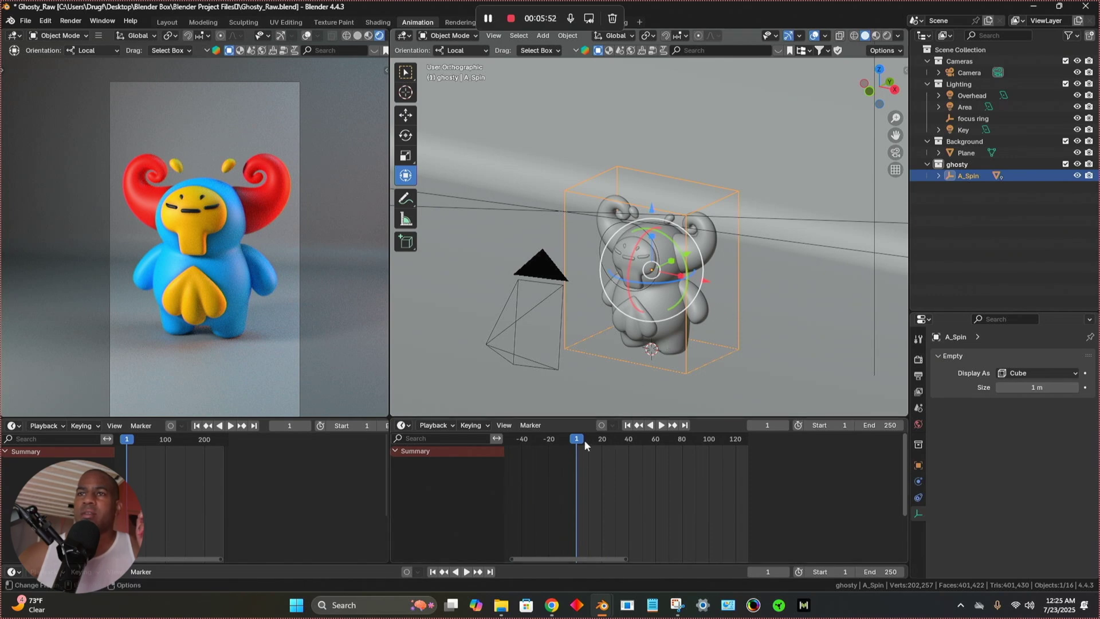
click(904, 70)
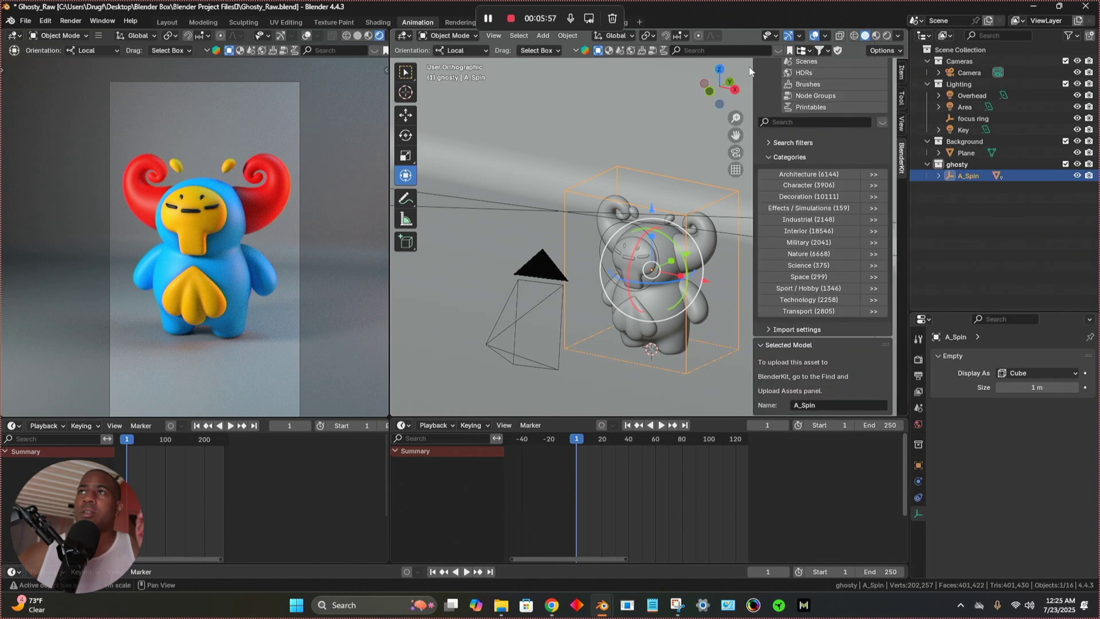
mouse_move(754, 71)
mouse_down()
mouse_move(863, 71)
mouse_move(774, 71)
mouse_up()
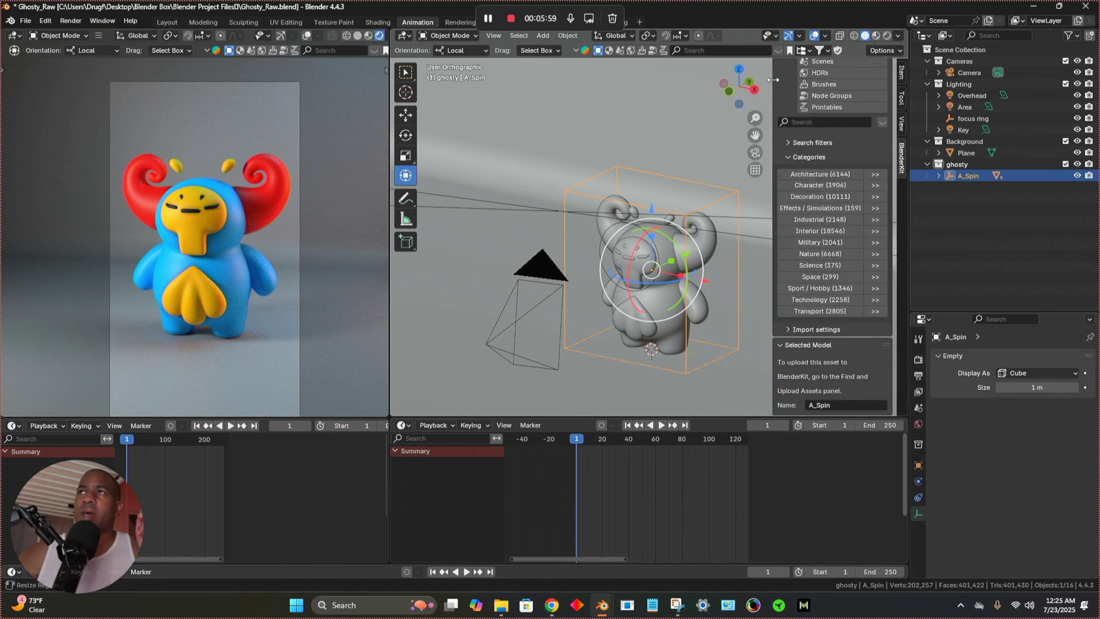
click(901, 73)
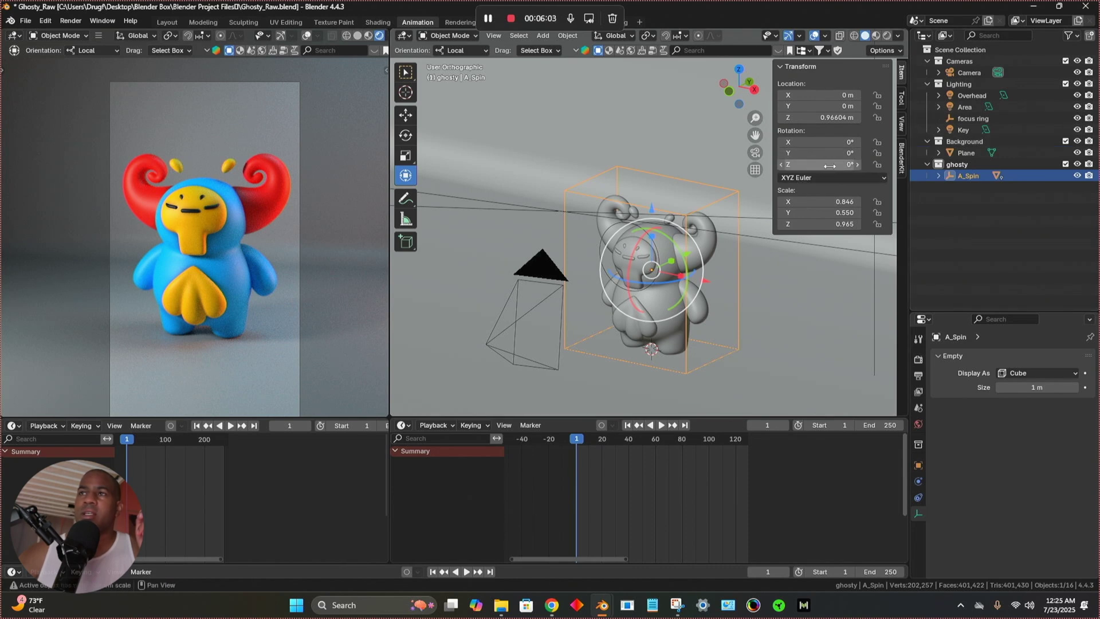
key(i)
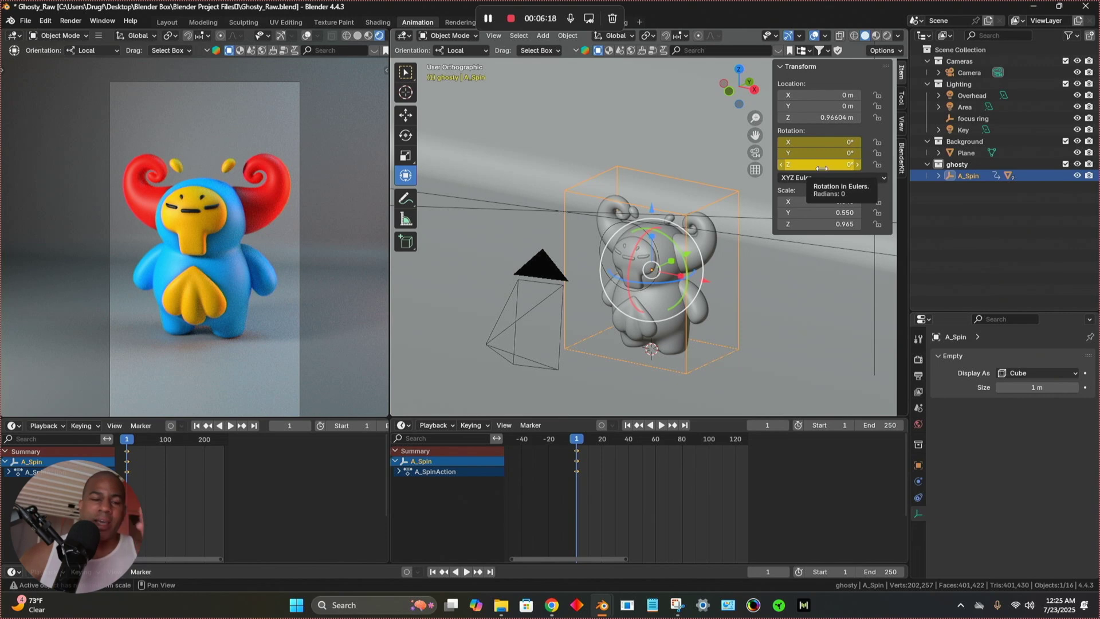
Set A_Spin's Z rotation to 360° at frame 250 and keyframe the rotation there
click(685, 425)
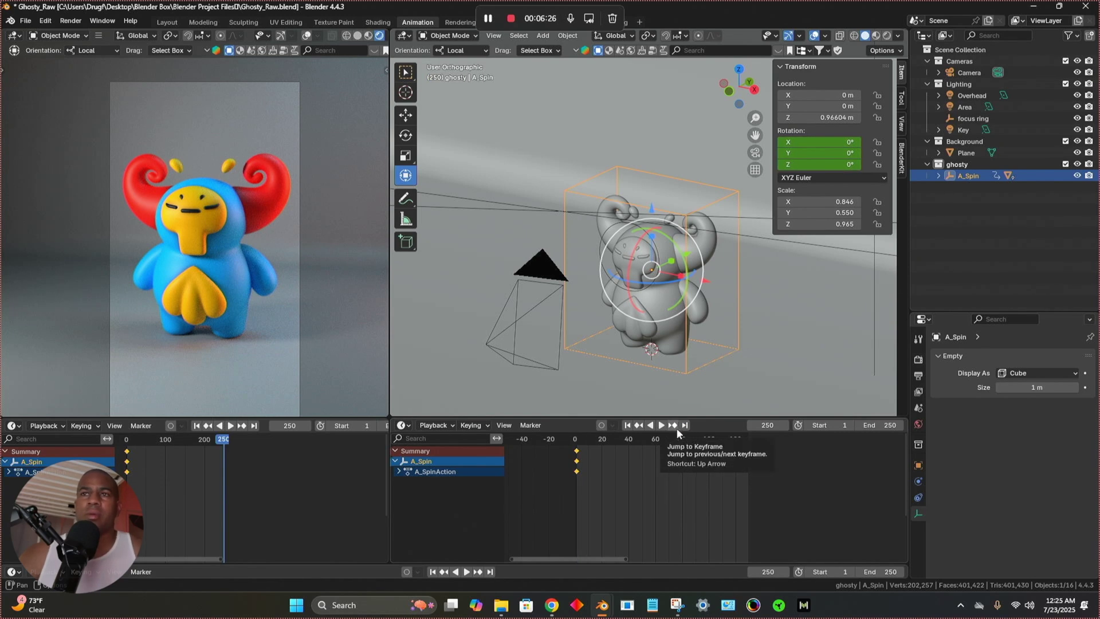
ctrl+middle_drag(693, 451, 915, 455)
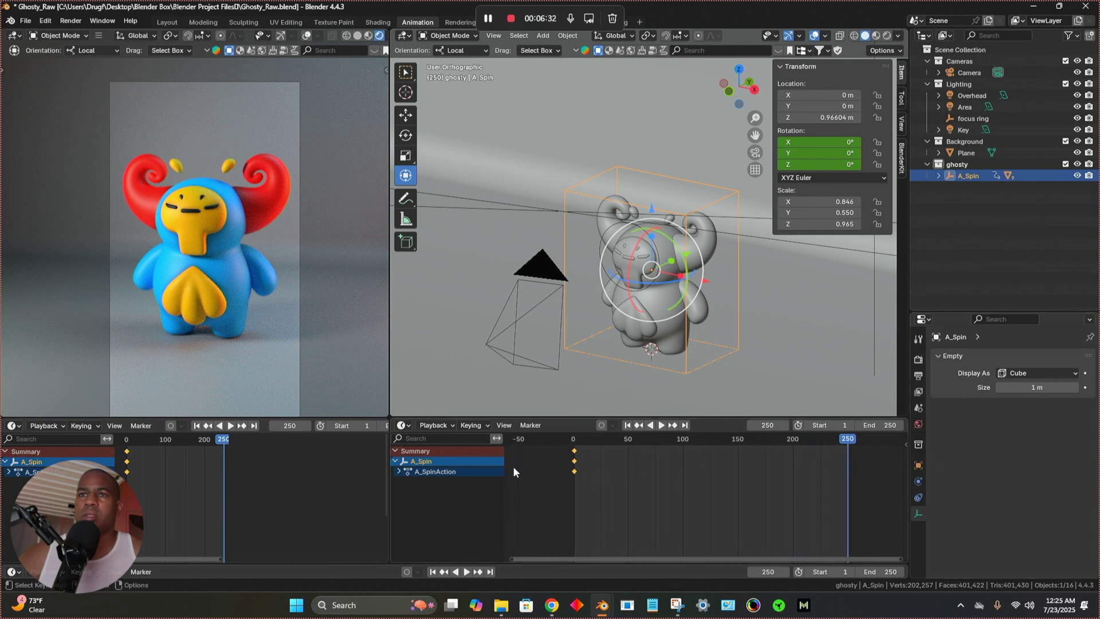
drag(504, 471, 380, 470)
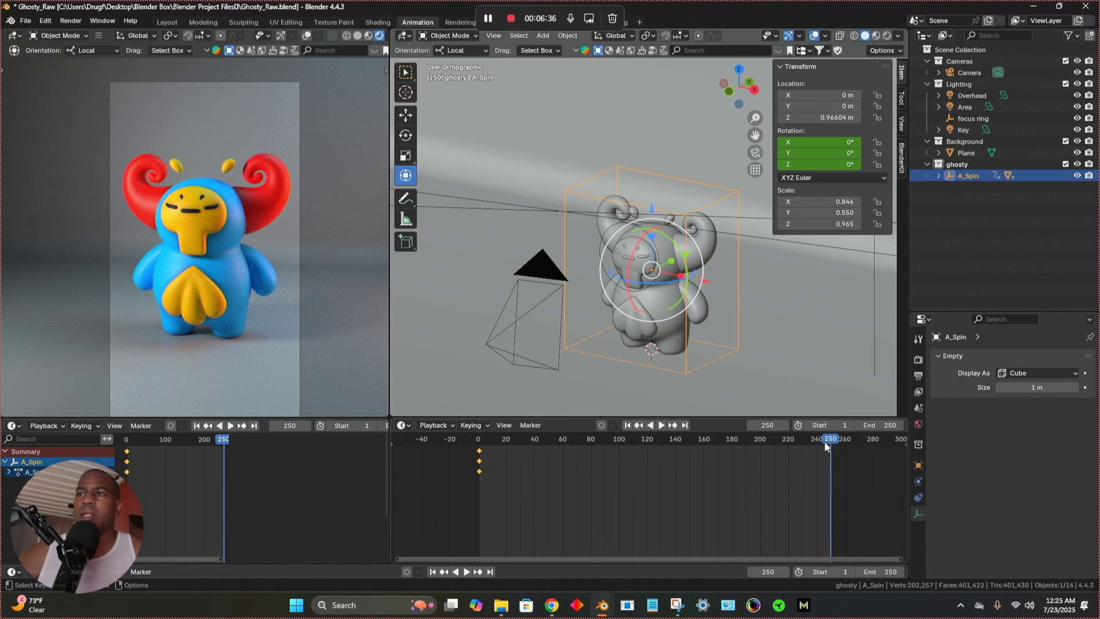
click(834, 165)
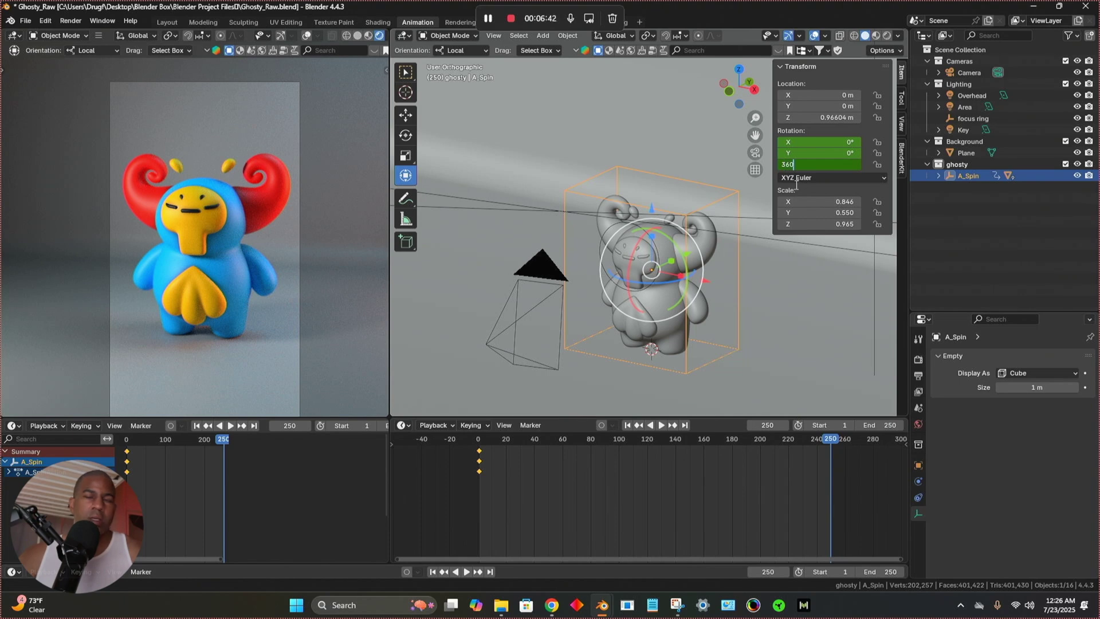
text(360)
key(Return)
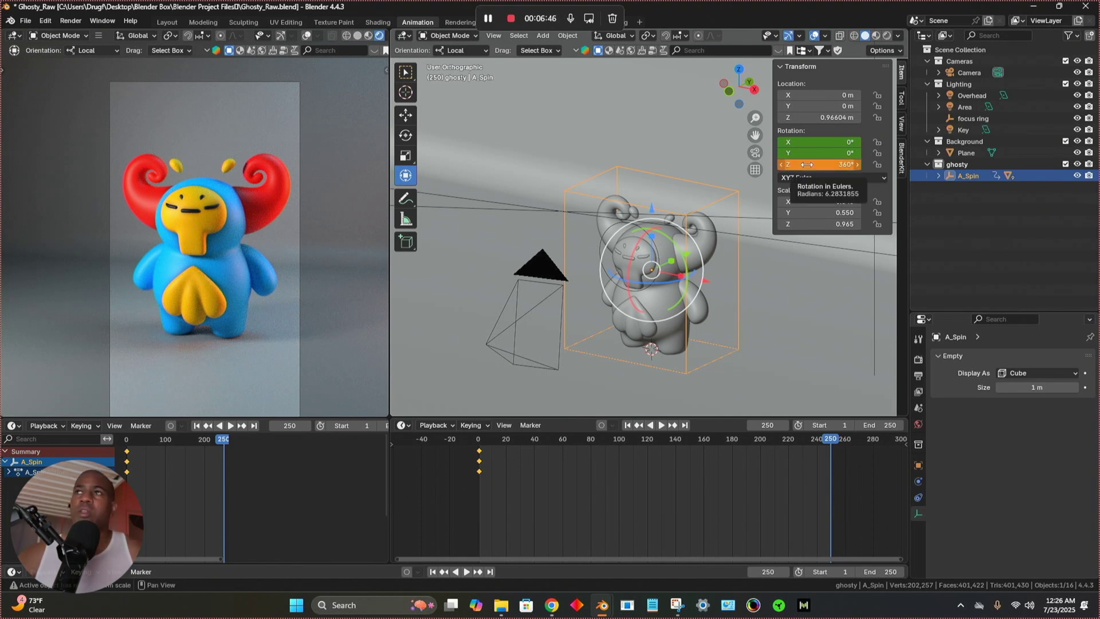
key(i)
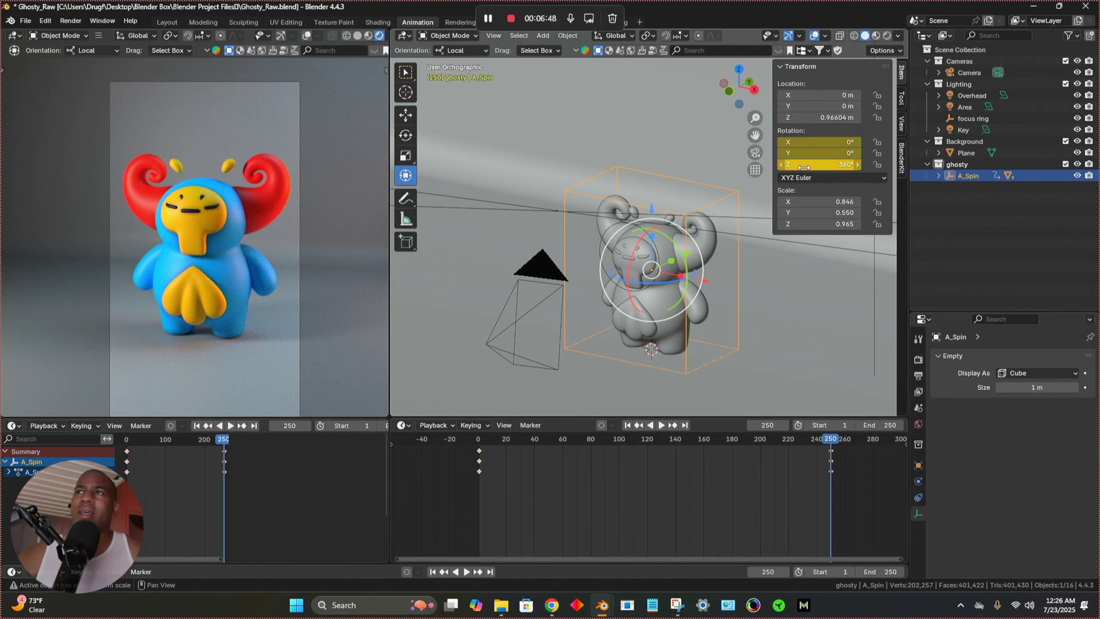
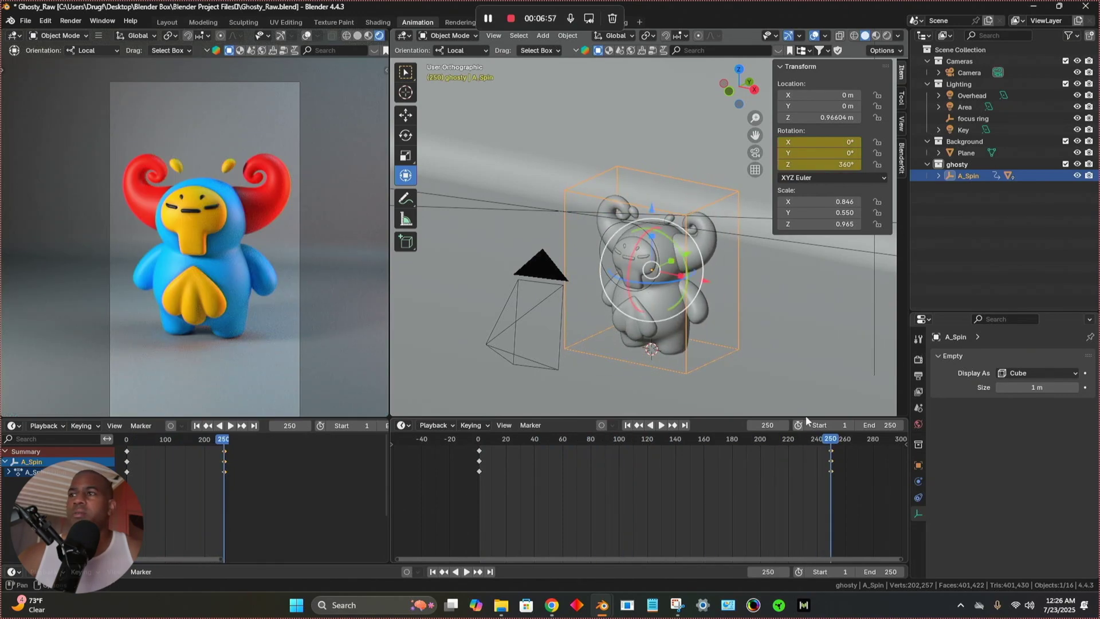
Set the scene's output frame rate to 30 fps
click(918, 360)
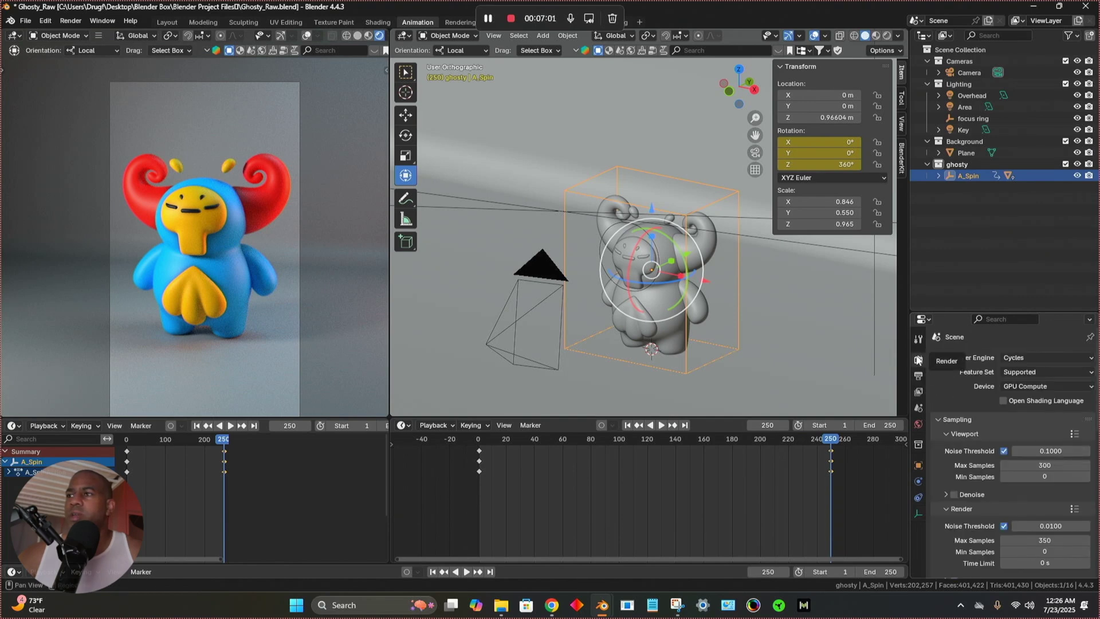
scroll(955, 388, down, 4)
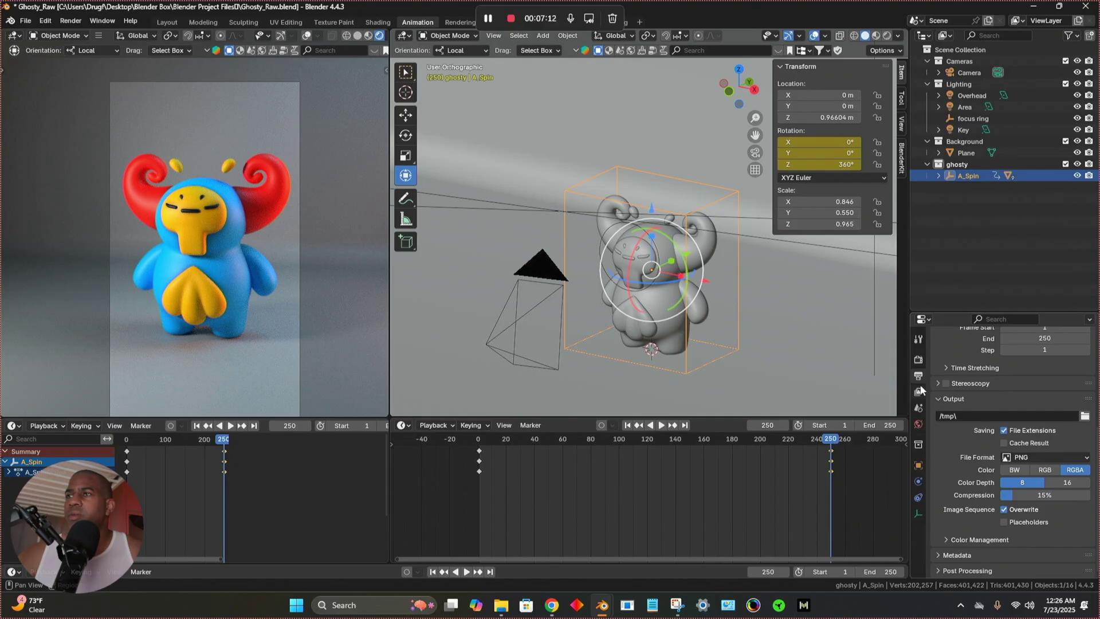
click(614, 148)
scroll(961, 397, up, 4)
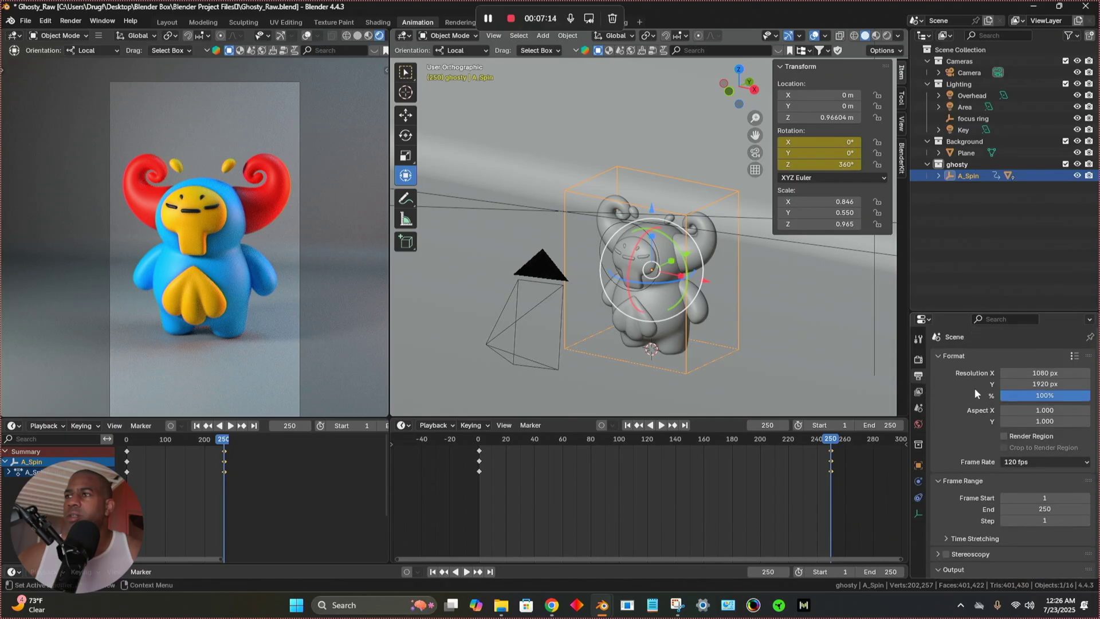
click(1064, 460)
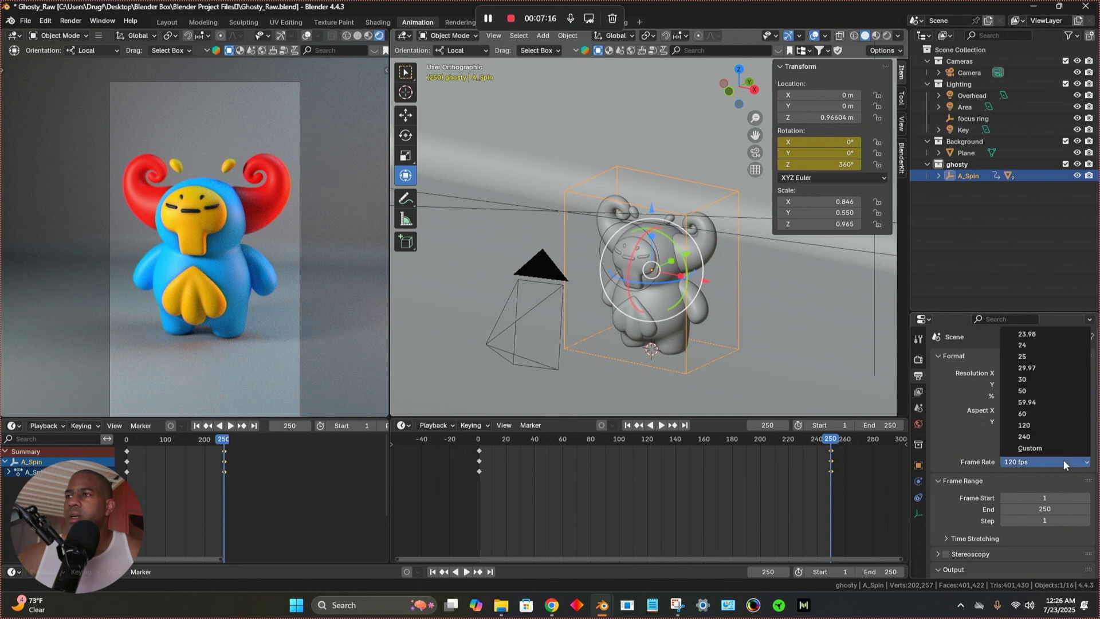
click(1049, 379)
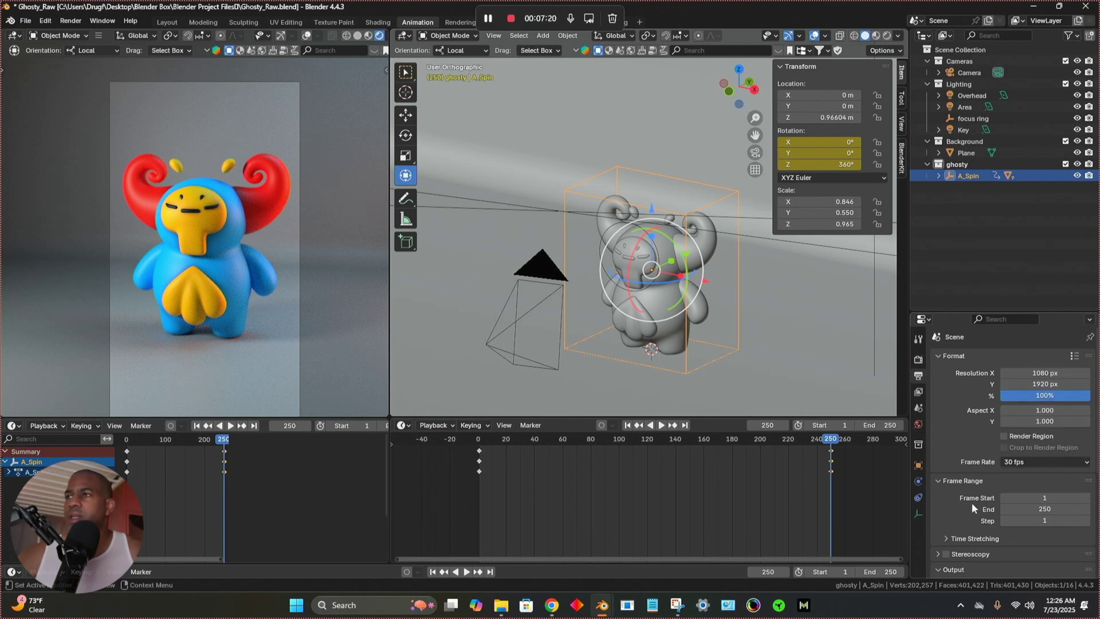
Create a folder named Ghosty_TT_0 inside the Animation LINK directory and set it as the render output location
scroll(982, 493, down, 6)
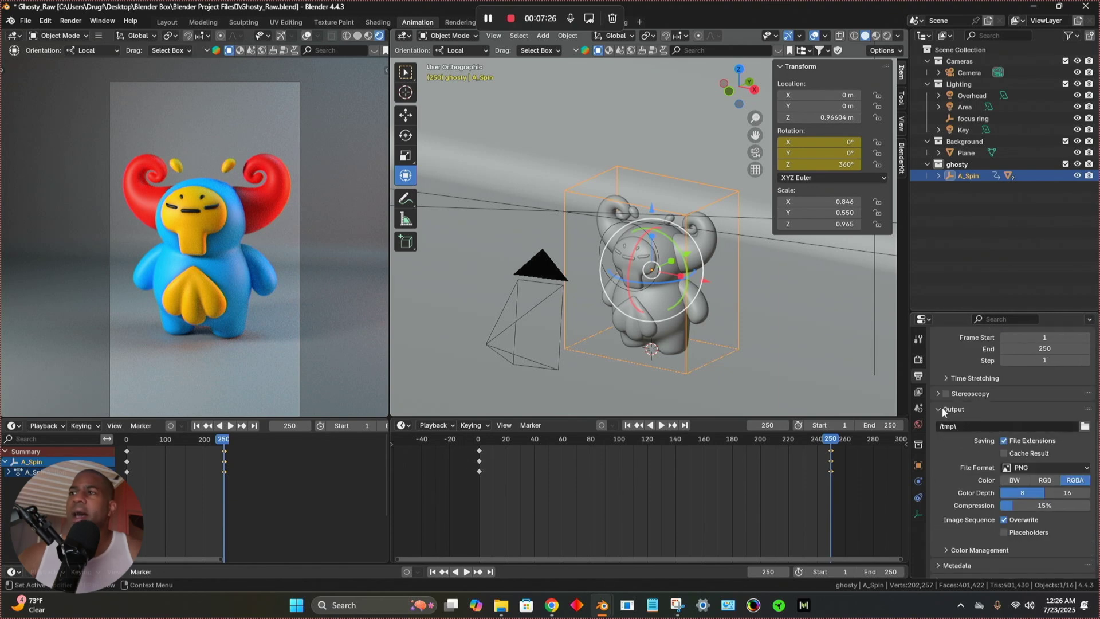
click(1085, 426)
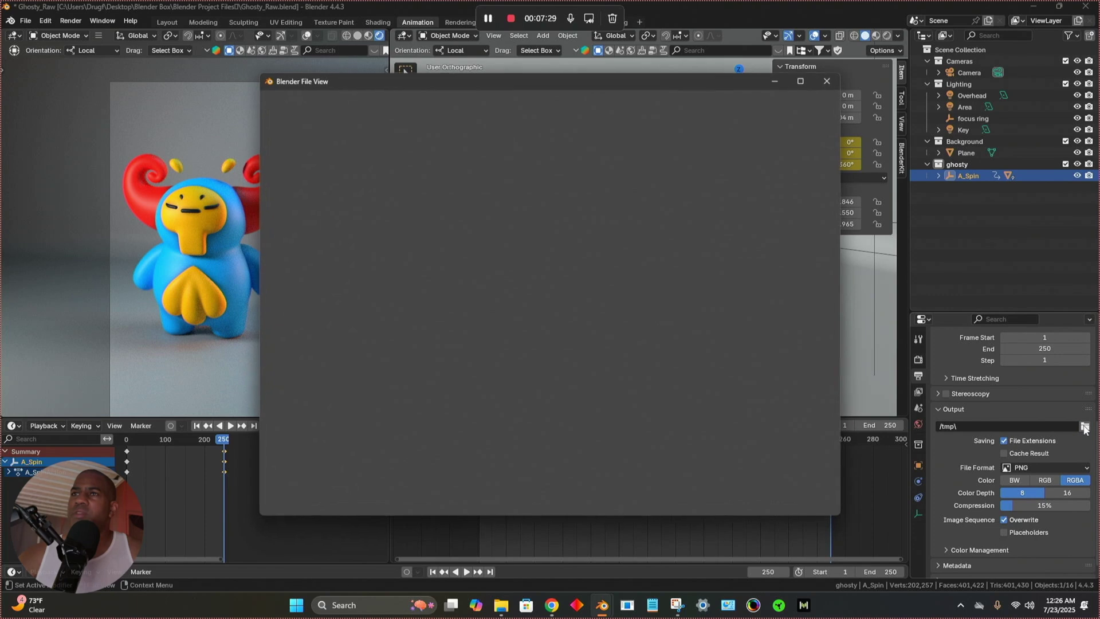
scroll(318, 223, down, 4)
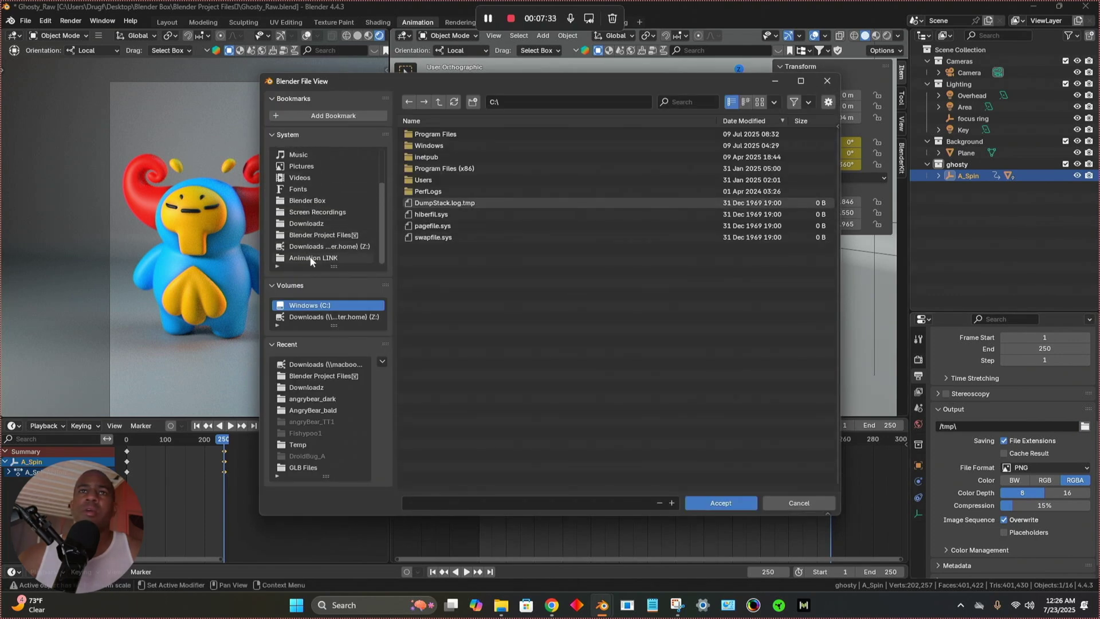
click(313, 259)
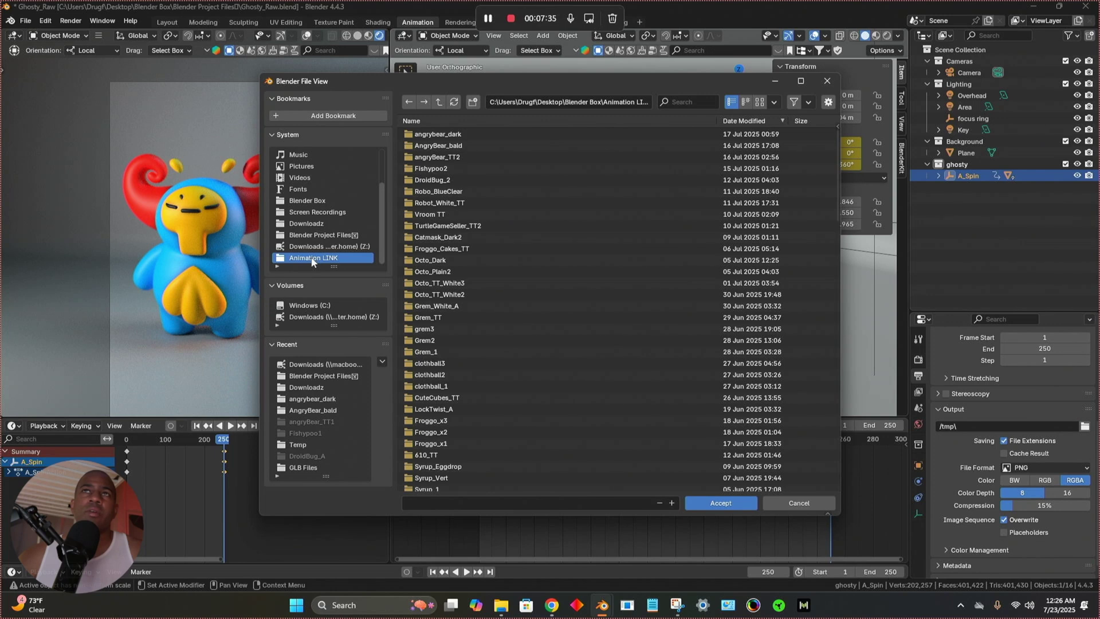
click(473, 102)
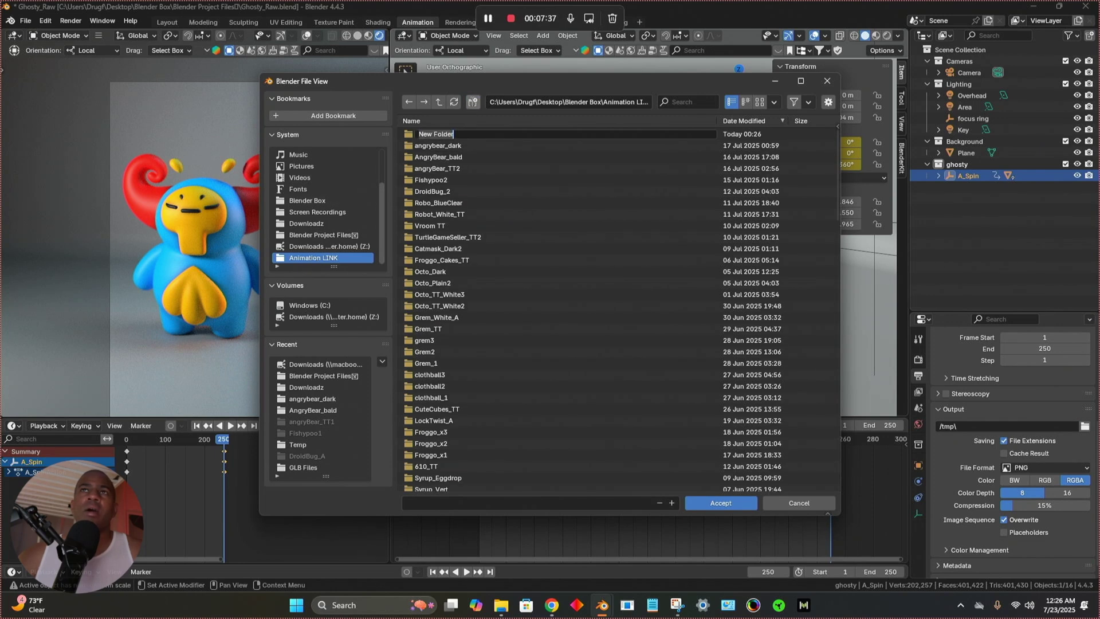
text(Ghosty)
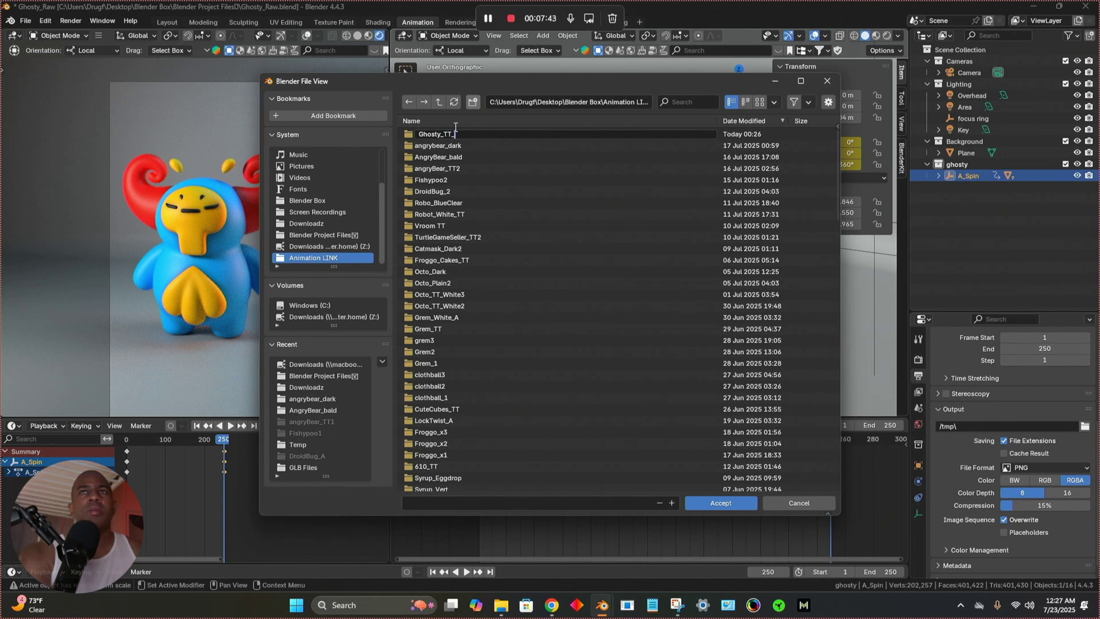
text(_TT_0)
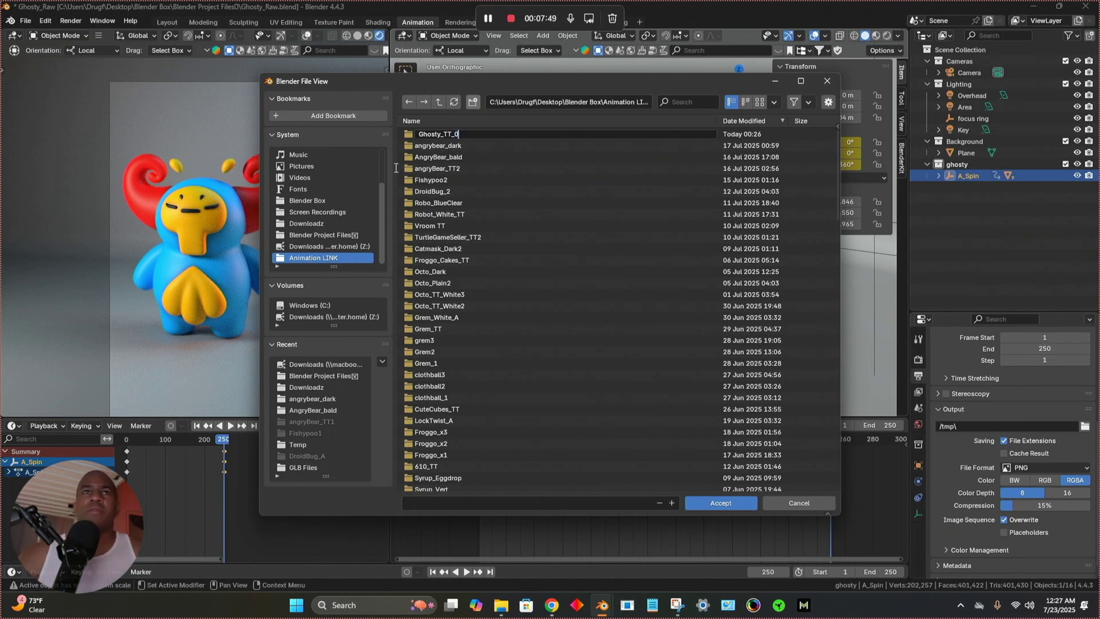
click(721, 504)
click(722, 504)
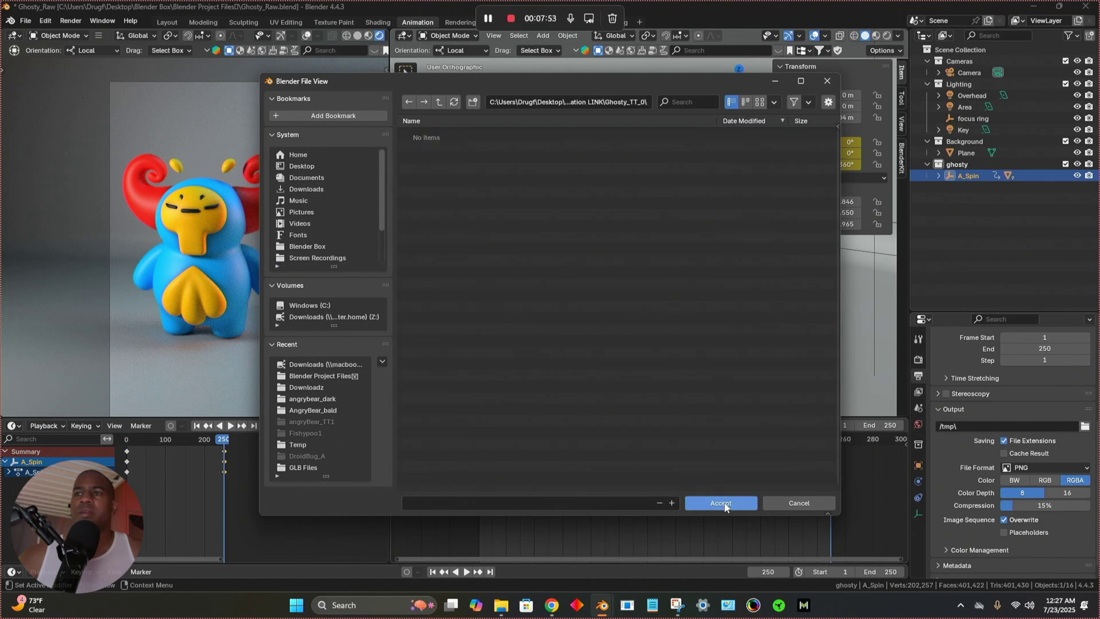
click(724, 504)
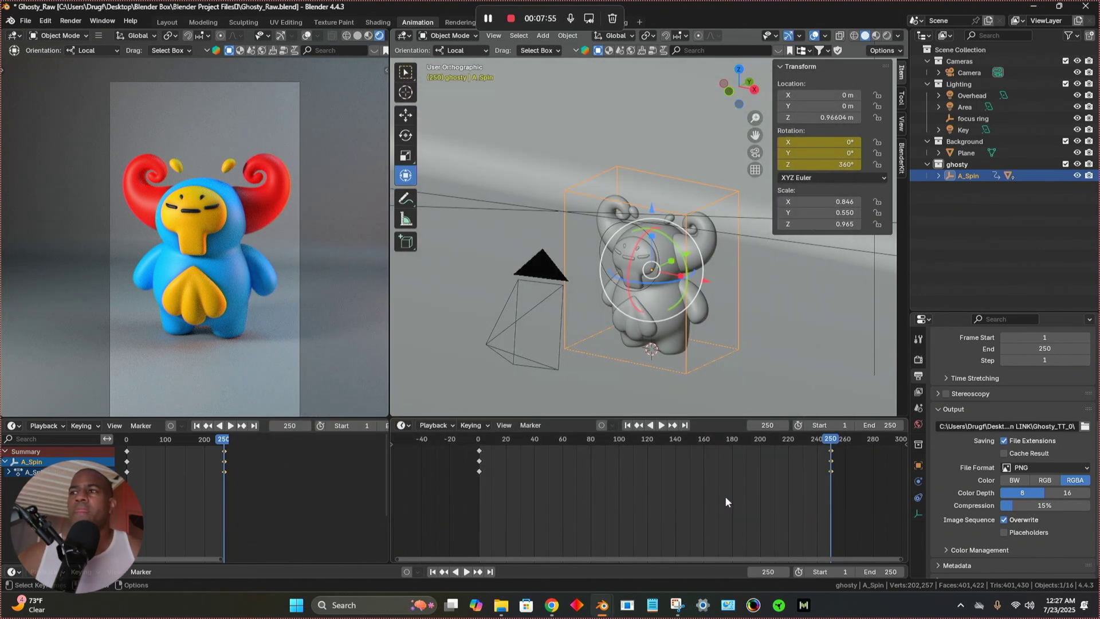
Review the output format and frame range settings and start rendering the animation
scroll(999, 506, down, 1)
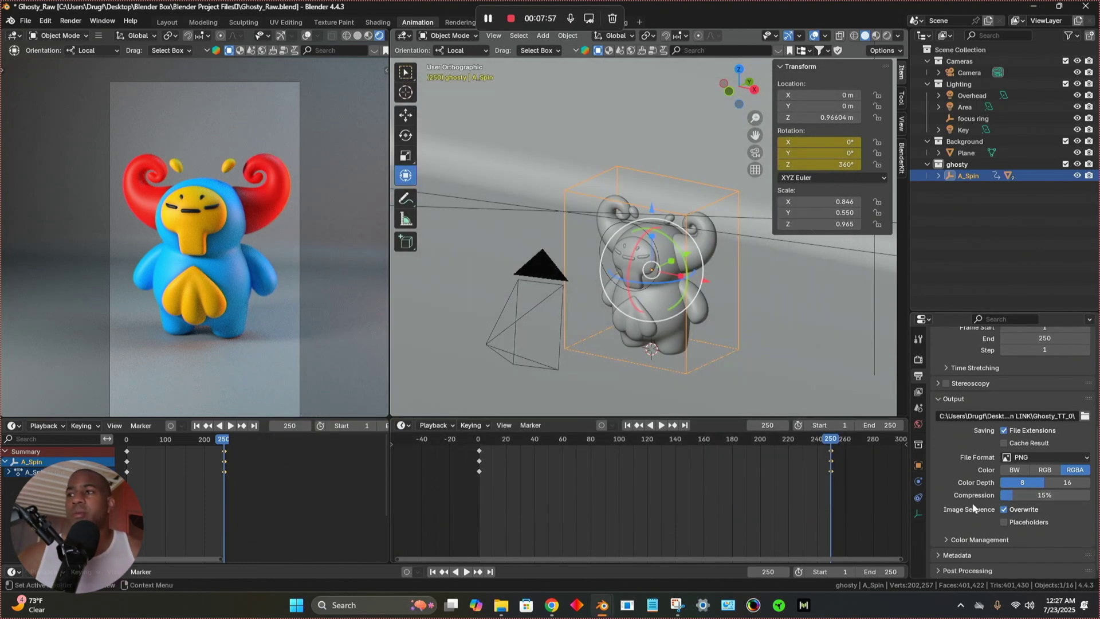
scroll(1016, 492, up, 6)
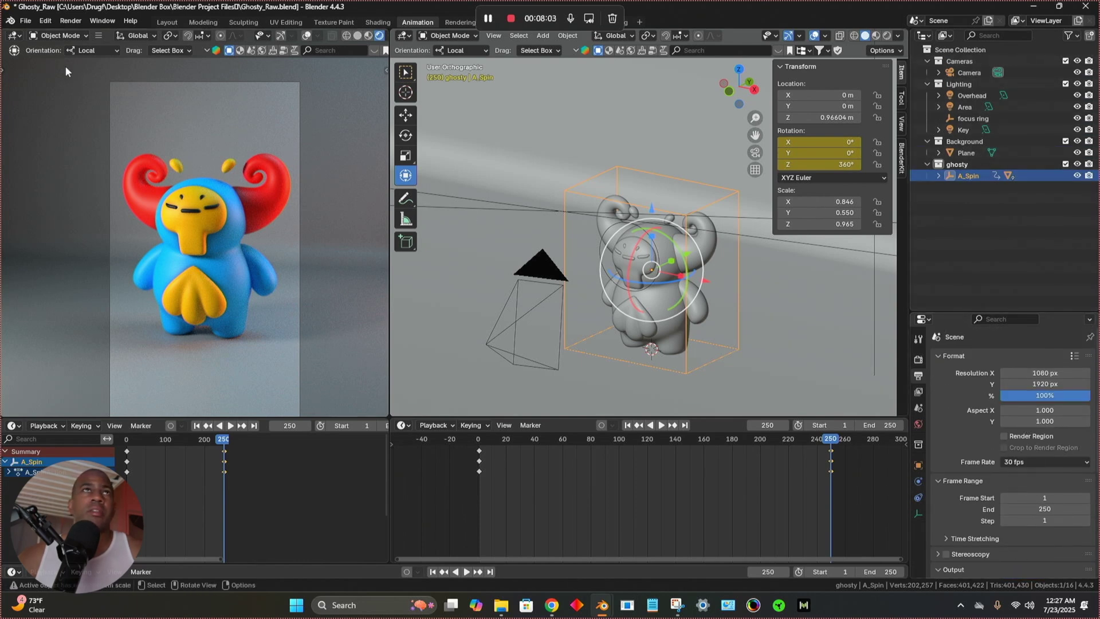
click(69, 21)
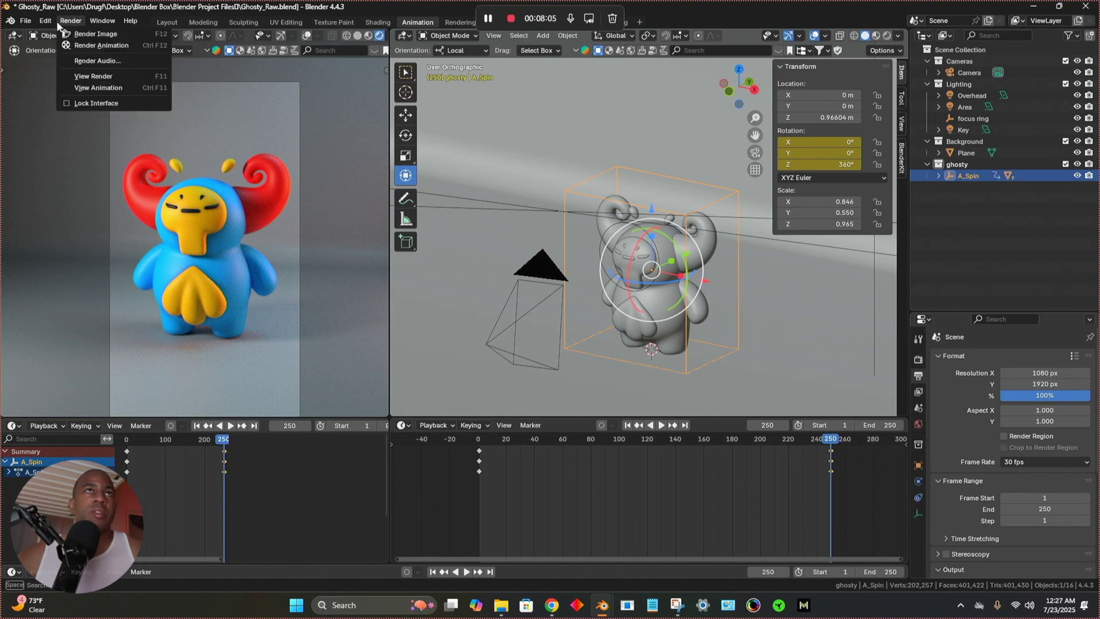
click(79, 47)
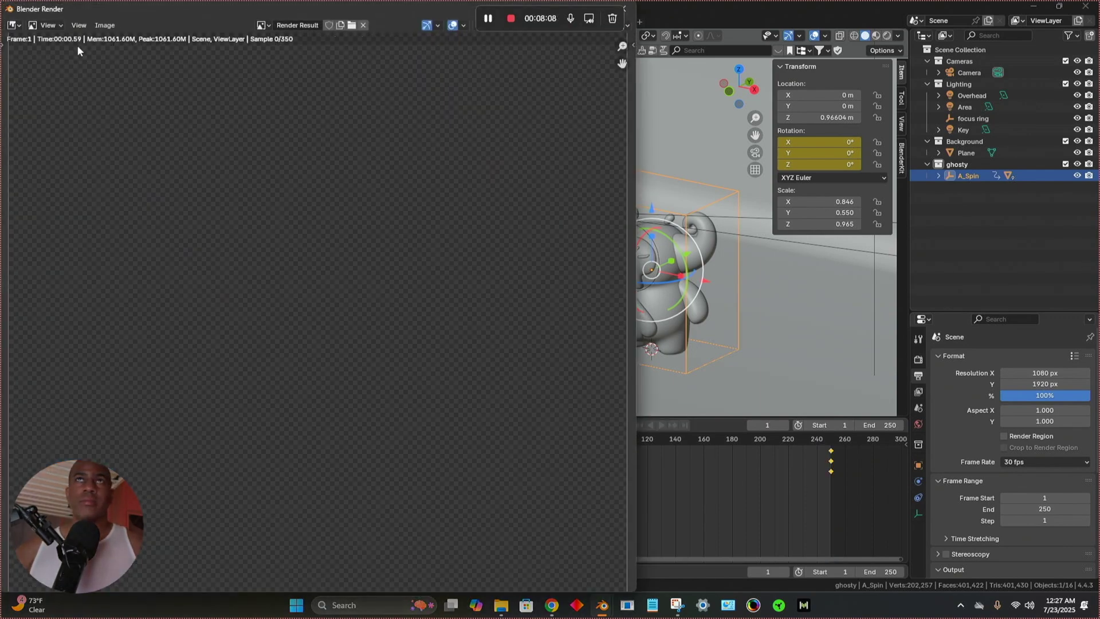
scroll(317, 199, down, 5)
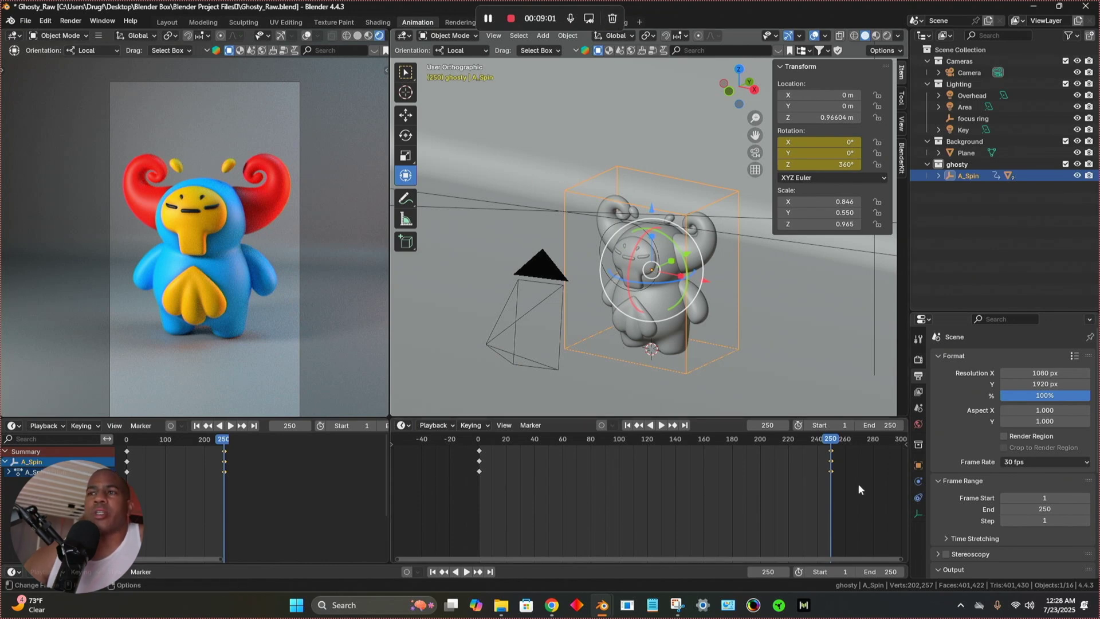
Change the timeline below the rendered viewport to the Graph Editor and select all of A_Spin's keyframes
drag(855, 485, 452, 444)
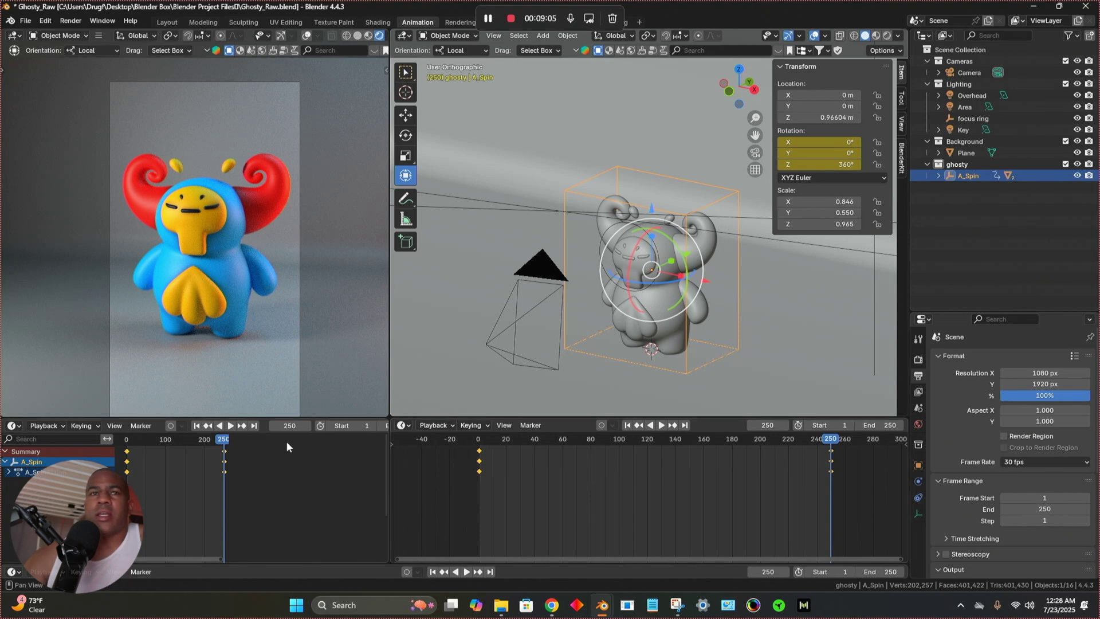
click(13, 426)
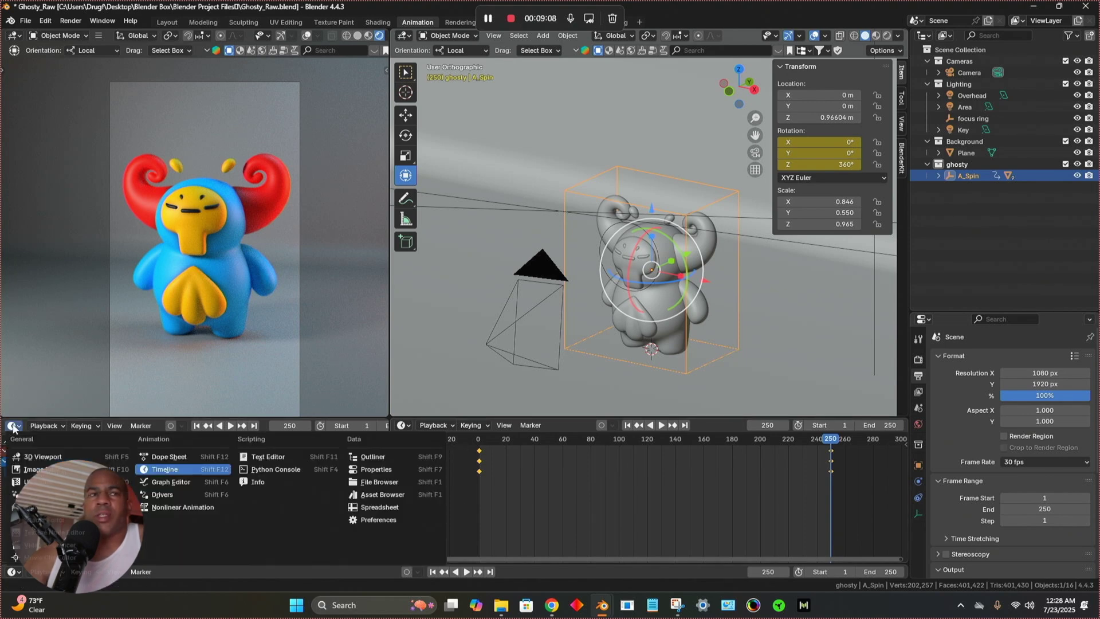
click(163, 482)
drag(862, 494, 452, 454)
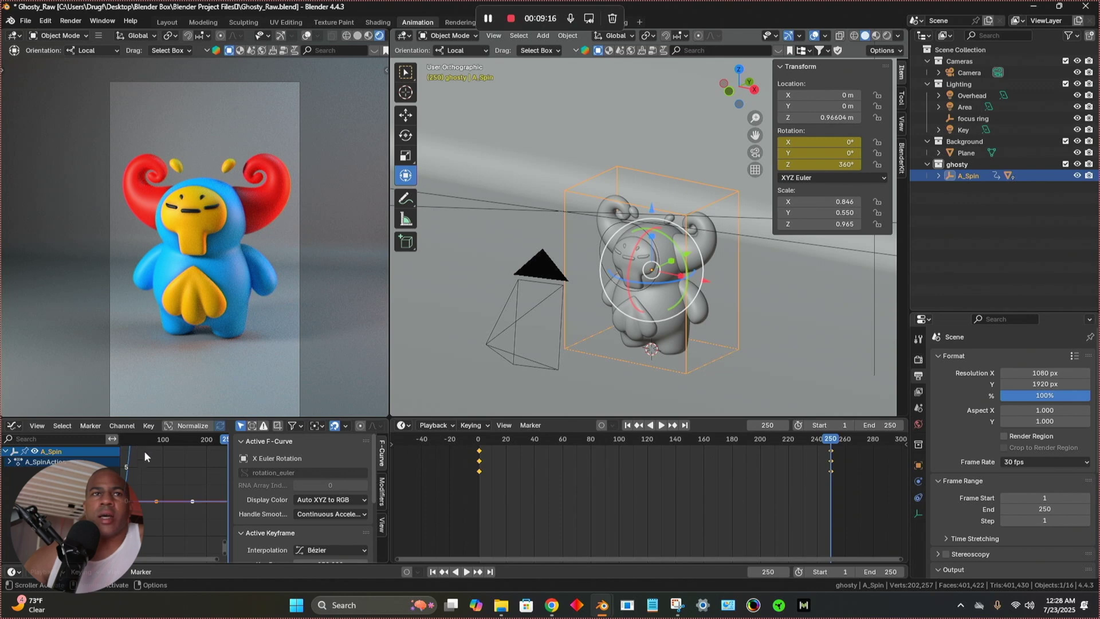
Frame the selected A_Spin rotation curves in the Graph Editor and collapse its sidebar
click(37, 426)
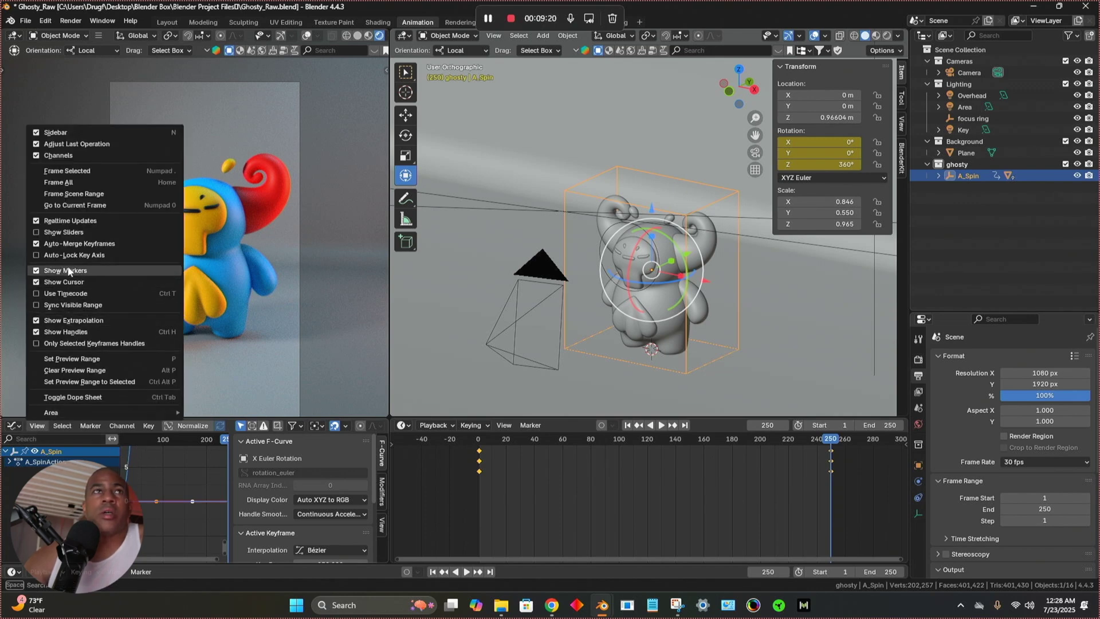
click(98, 170)
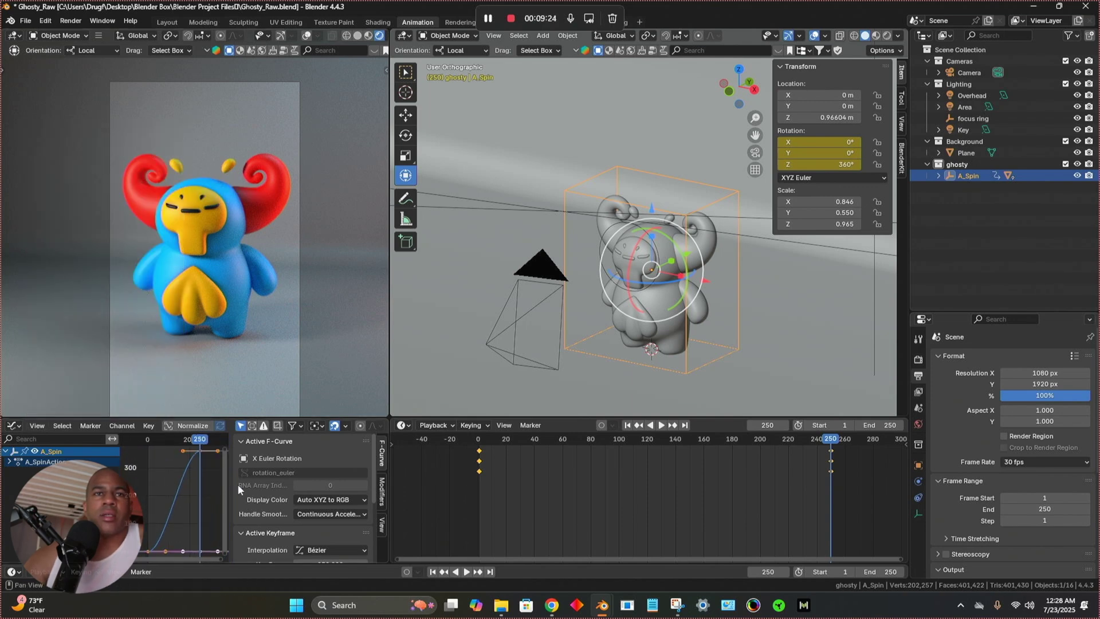
drag(232, 471, 386, 485)
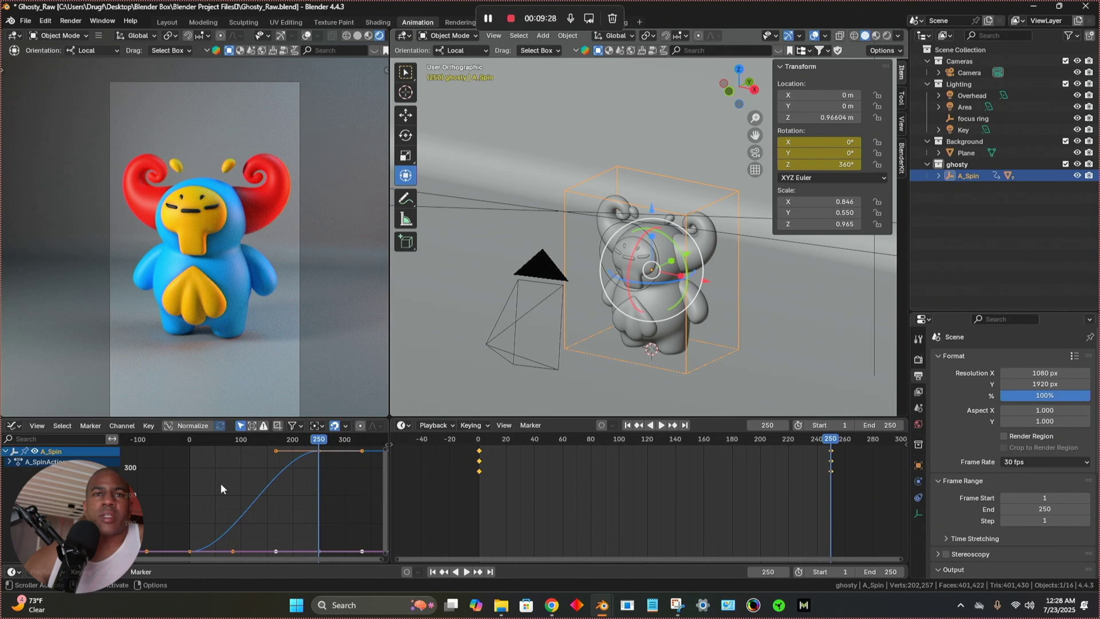
scroll(222, 485, down, 1)
scroll(222, 483, down, 1)
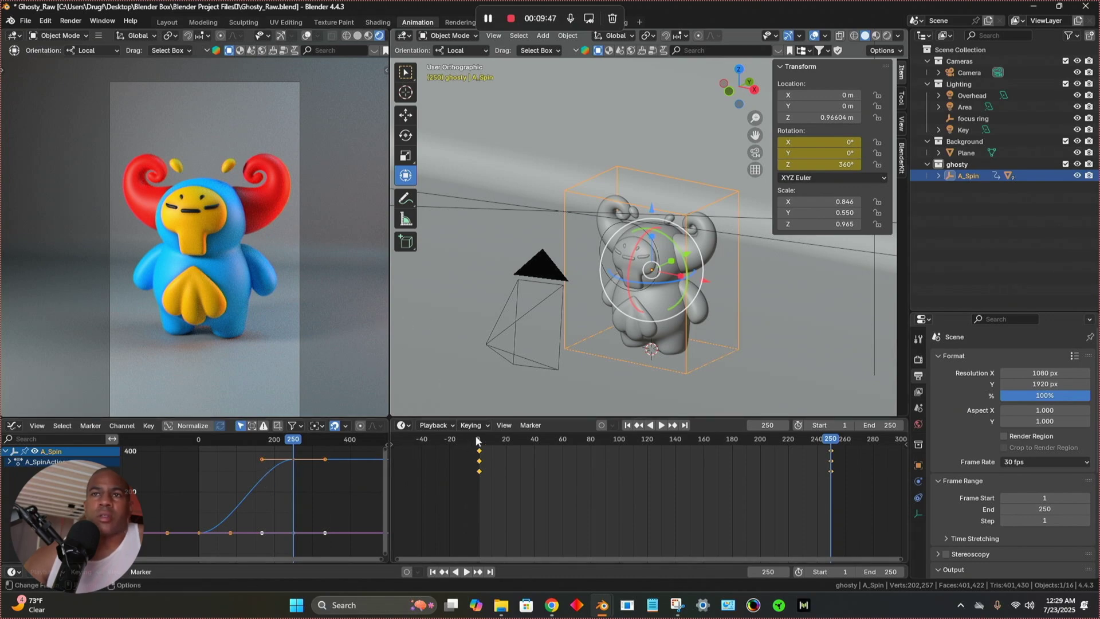
Move A_Spin's end keyframes to frame 160, playing the animation before and after the change to compare the spin speed
key(space)
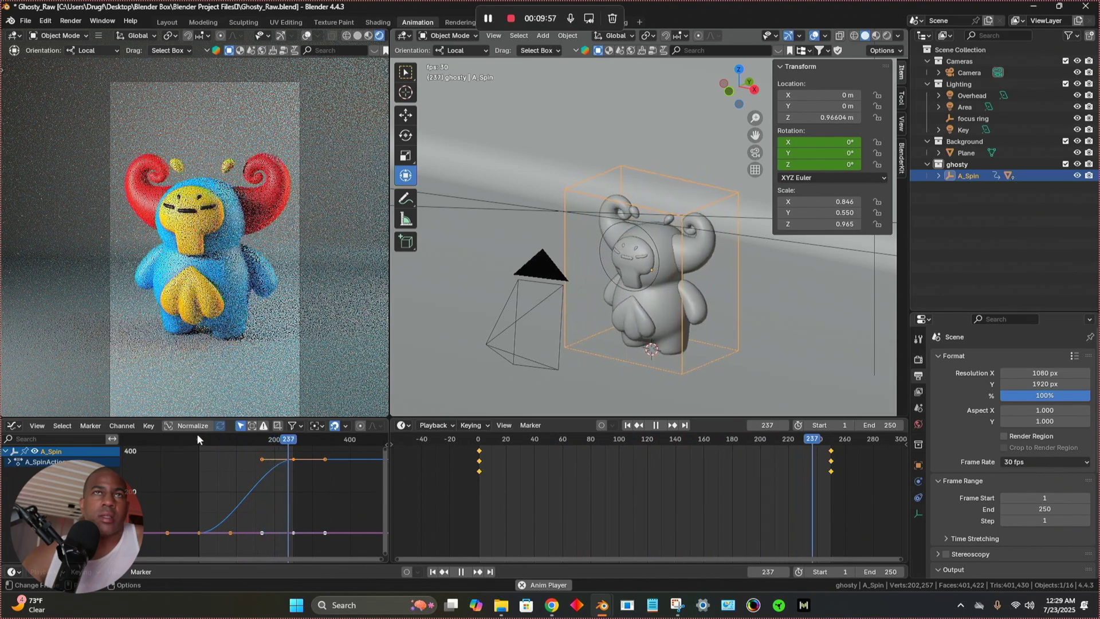
key(space)
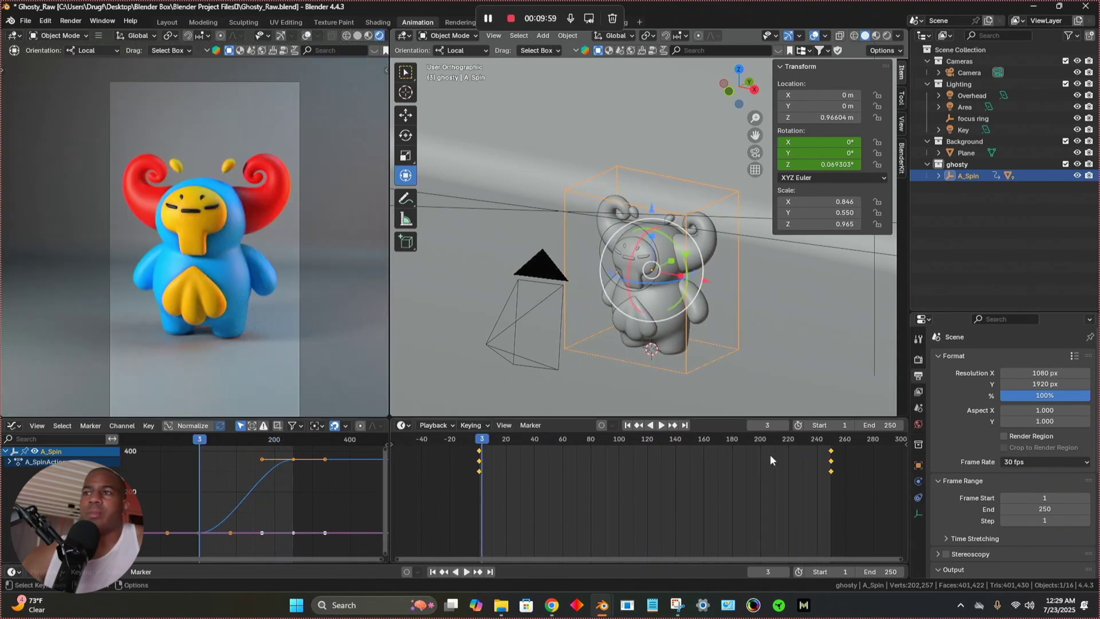
drag(830, 451, 785, 464)
key(ctrl+z)
drag(832, 453, 700, 476)
key(space)
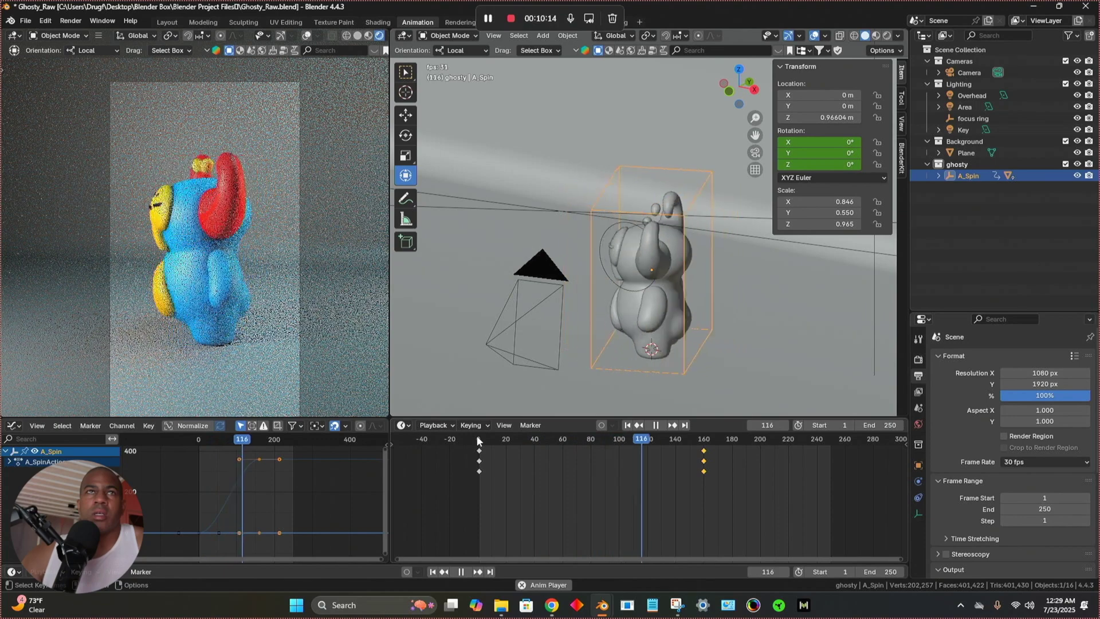
key(space)
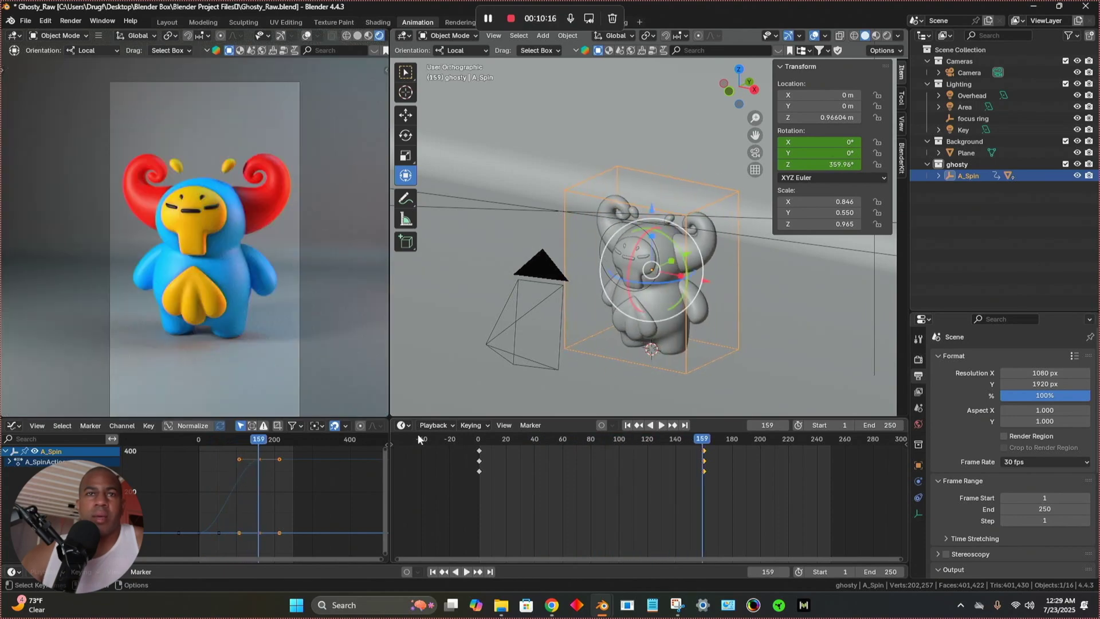
Select A_Spin's keyframes and lengthen the incoming handle of the Z rotation curve's end keyframe in the Graph Editor
scroll(224, 470, up, 2)
middle_drag(226, 470, 265, 483)
drag(688, 487, 448, 458)
mouse_move(312, 493)
middle_down()
mouse_move(319, 464)
mouse_move(320, 488)
middle_up()
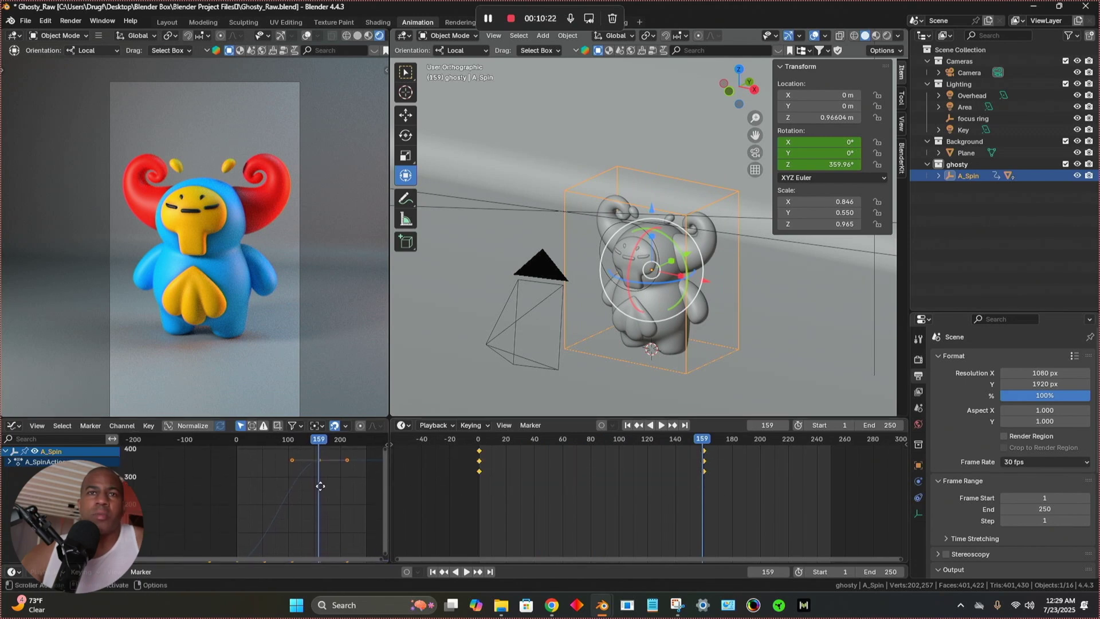
drag(291, 462, 263, 463)
Try to move the outgoing handle of the start keyframe on the rotation curves
middle_drag(278, 503, 282, 475)
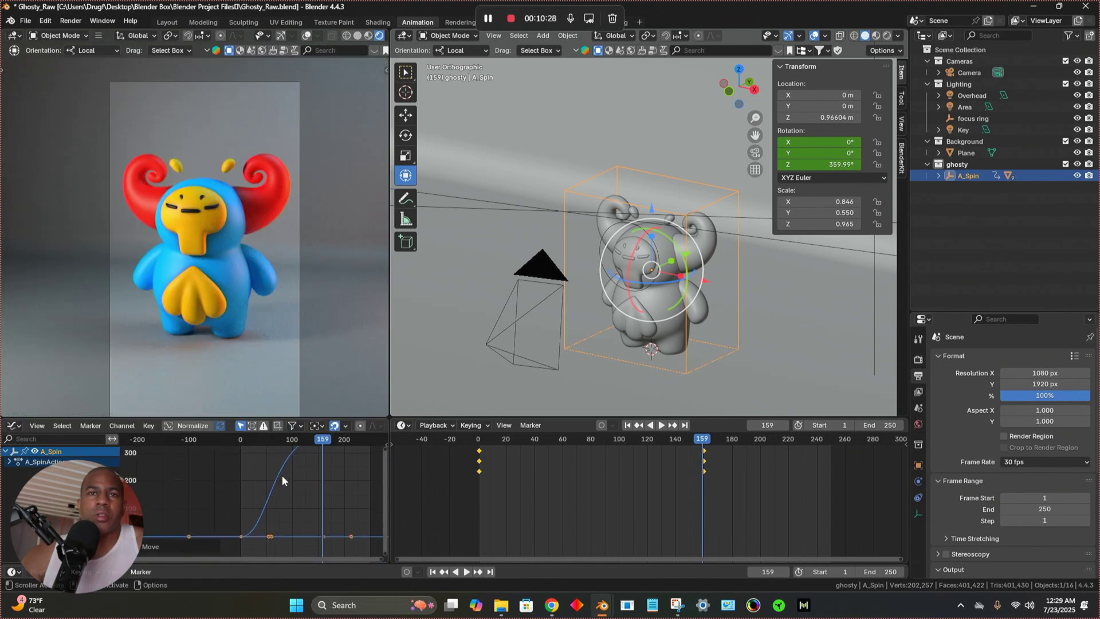
drag(268, 535, 274, 533)
right_click(275, 532)
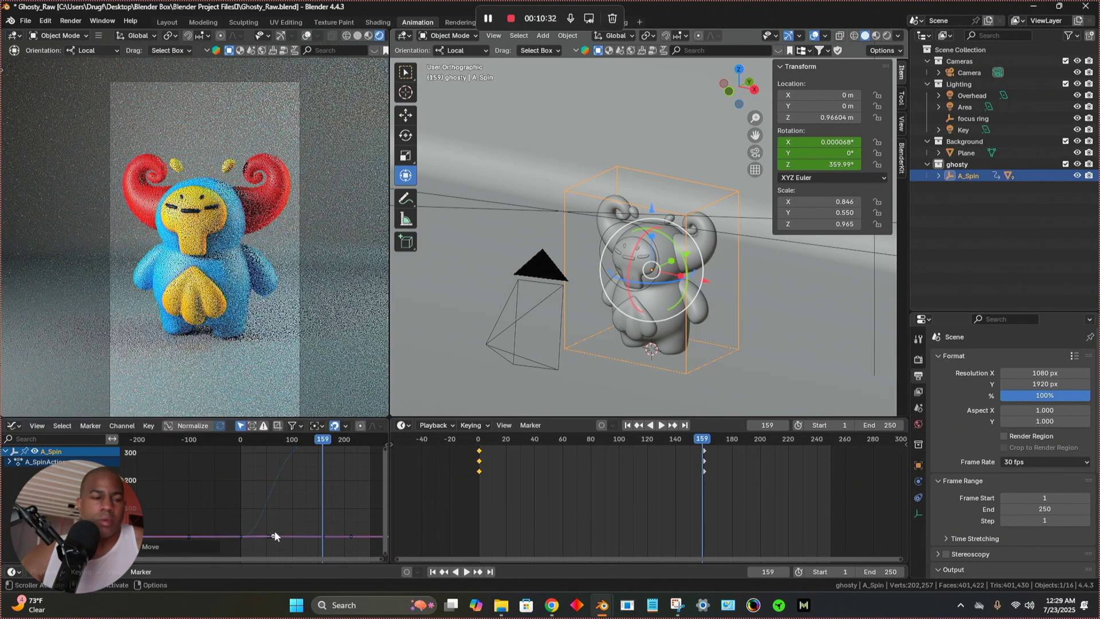
Select the start keyframe's outgoing rotation handles and extend them toward later frames
scroll(276, 527, up, 5)
click(340, 507)
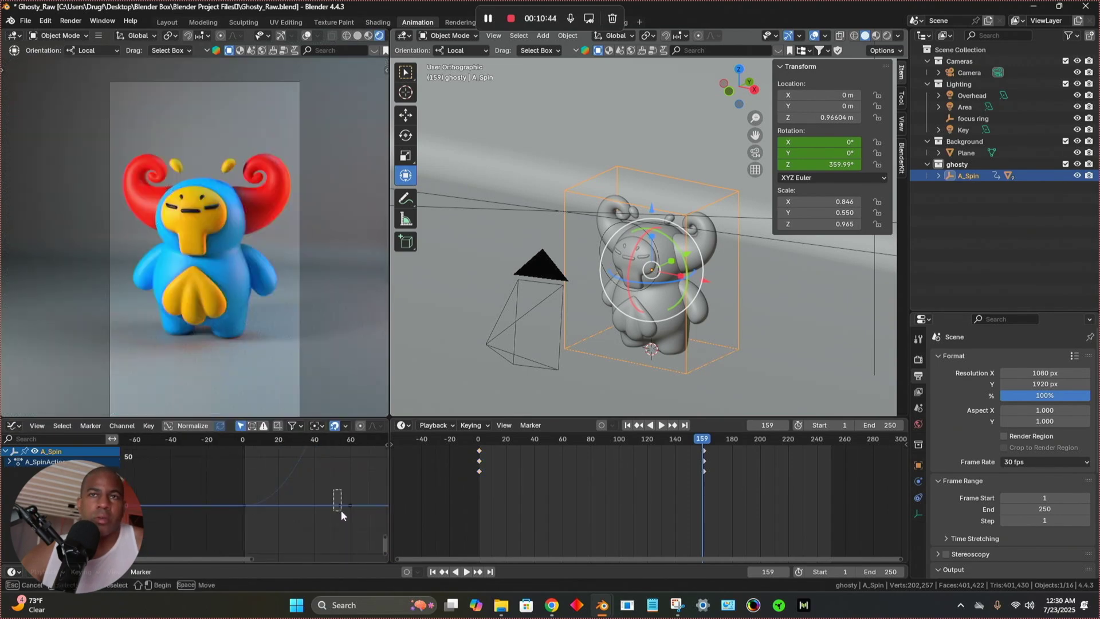
key(g)
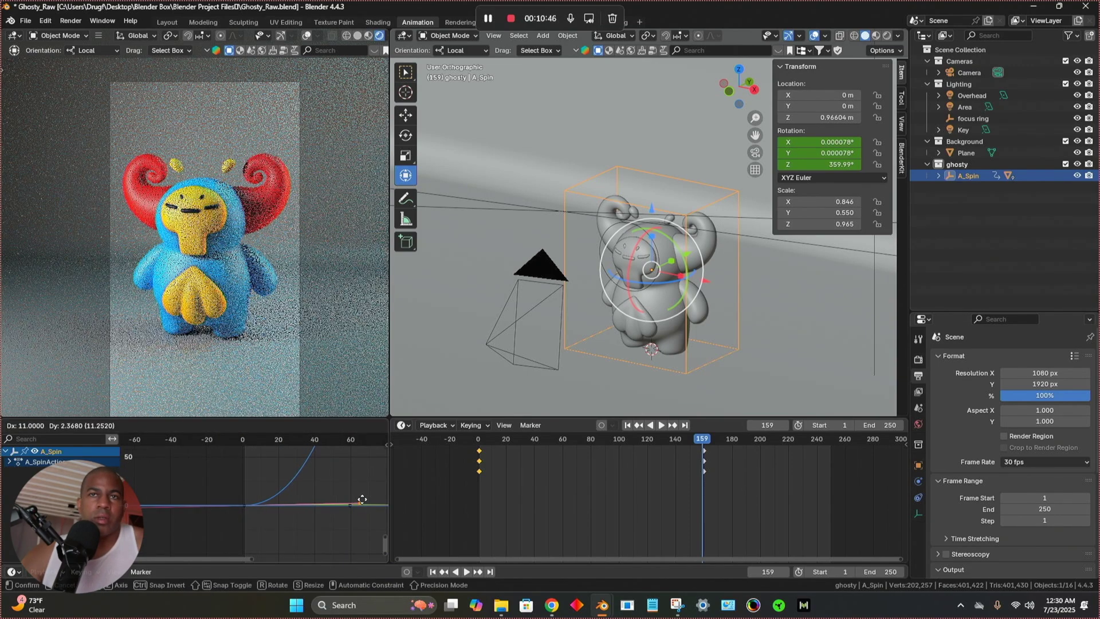
click(342, 502)
Try to shift a single outgoing handle on the X rotation curve by 8 frames
scroll(338, 501, down, 3)
scroll(334, 496, down, 3)
middle_drag(327, 501, 287, 513)
ctrl+right_click(282, 539)
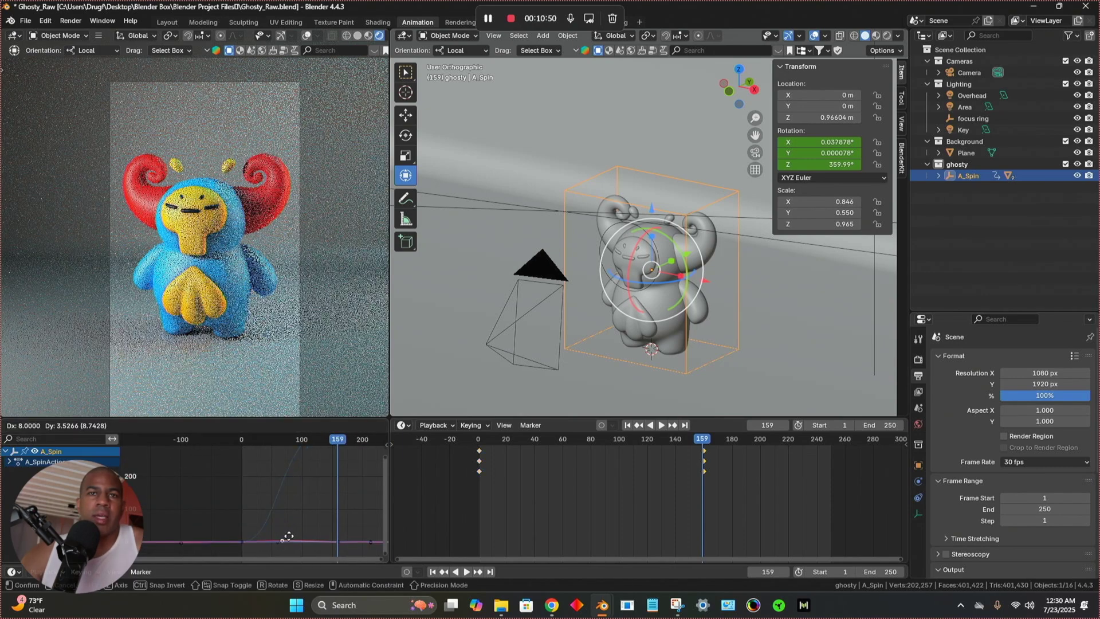
Select the start keyframe's outgoing handles on the X and Y rotation curves and move them toward later frames along the flat curve
drag(247, 504, 276, 538)
scroll(282, 523, up, 2)
scroll(277, 510, up, 5)
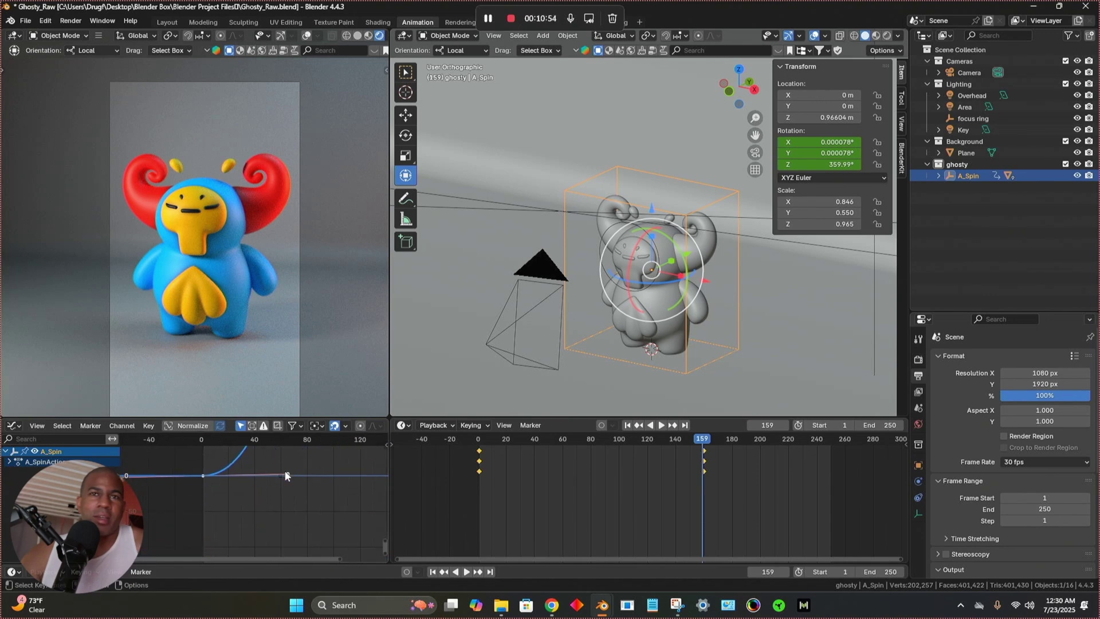
drag(282, 489, 308, 517)
scroll(308, 518, down, 8)
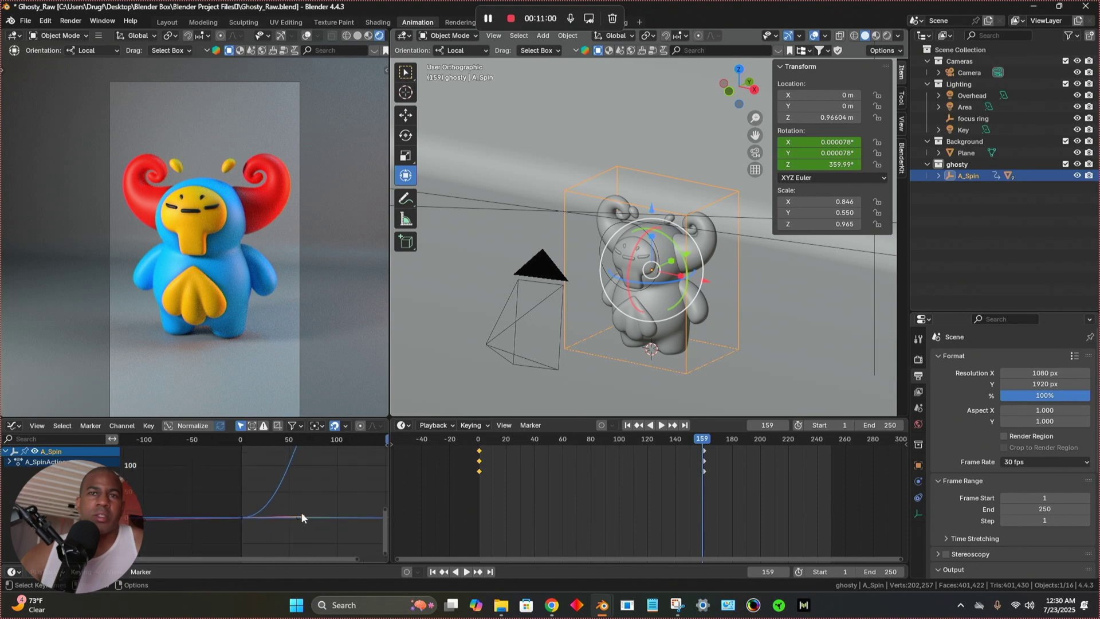
click(301, 512)
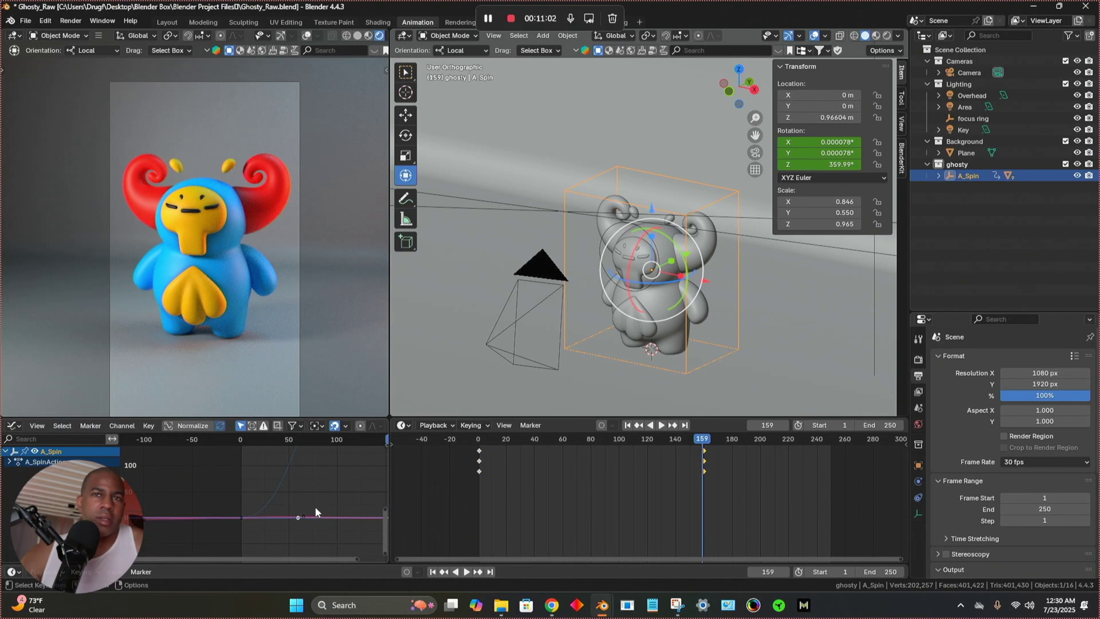
scroll(305, 513, up, 8)
drag(289, 517, 303, 535)
key(g)
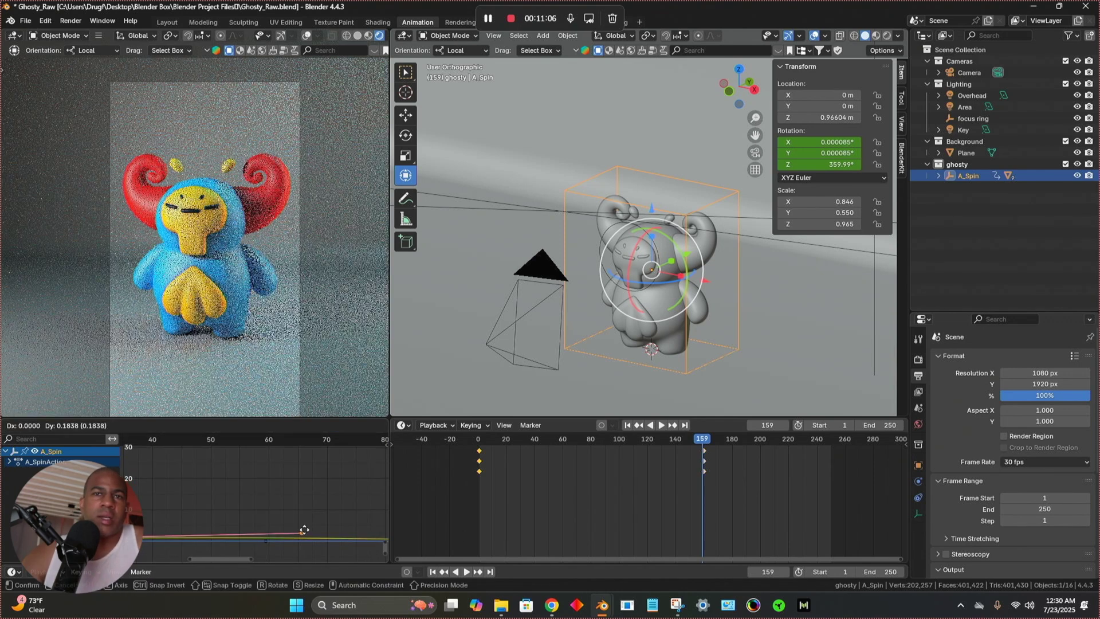
click(359, 537)
Play the animation from the first frame to check the spin's easing
scroll(292, 508, down, 8)
scroll(257, 508, down, 2)
scroll(268, 486, down, 4)
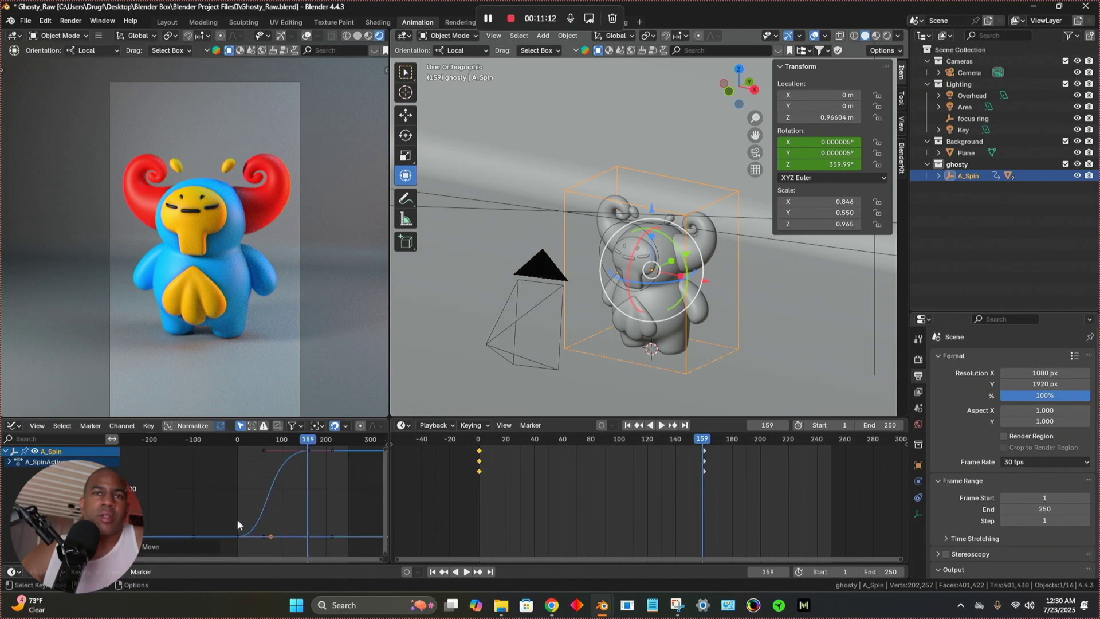
click(477, 444)
key(space)
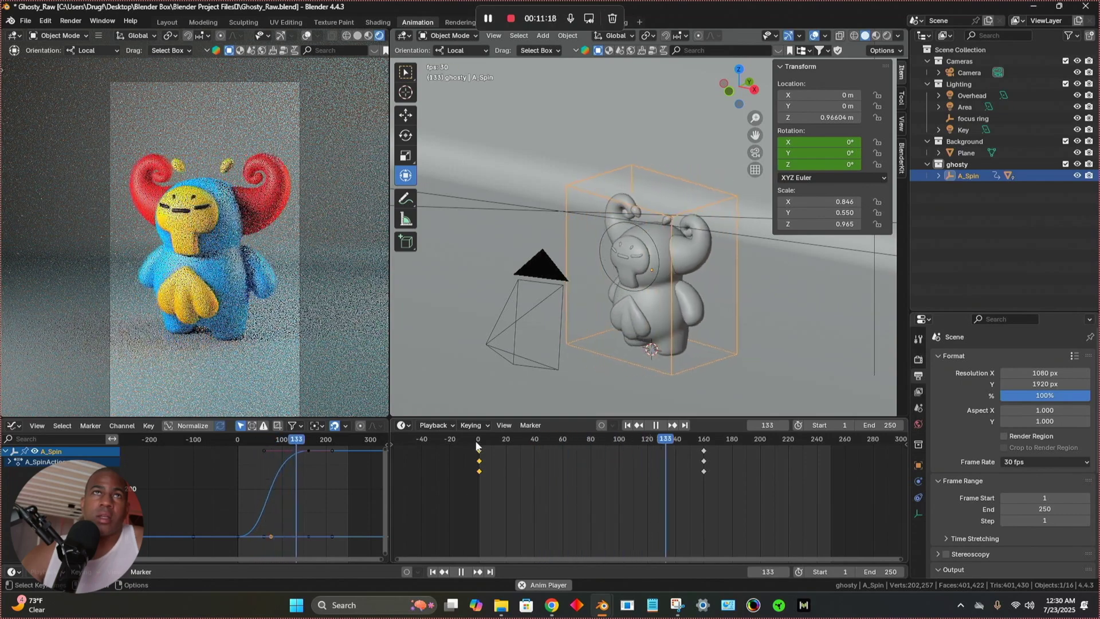
key(space)
Move A_Spin's end keyframes earlier to frame 100 in the timeline
click(704, 452)
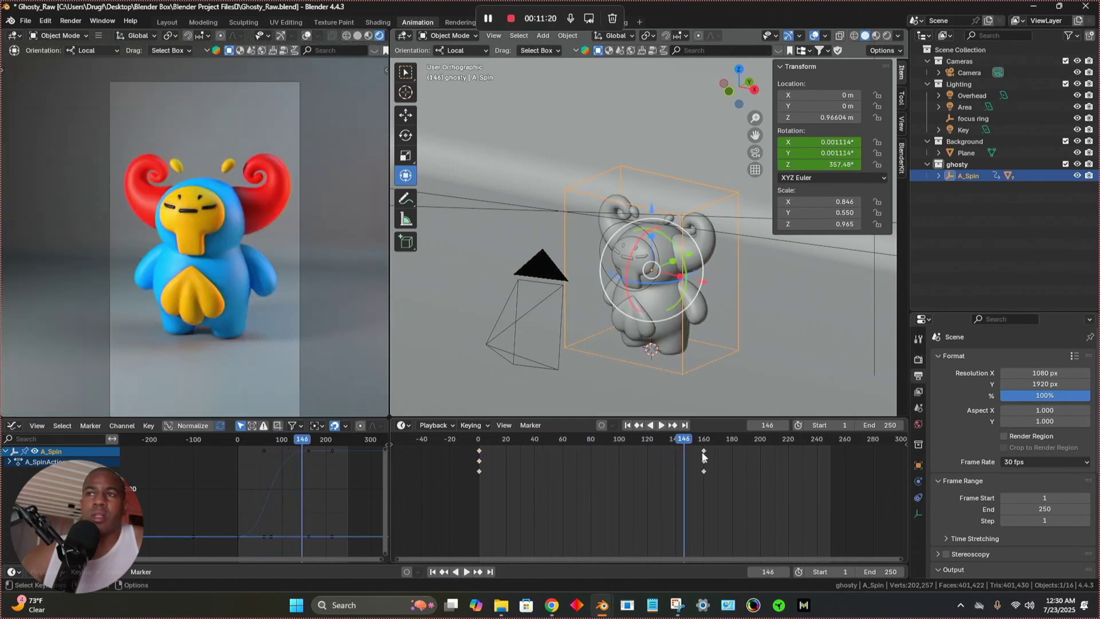
key(g)
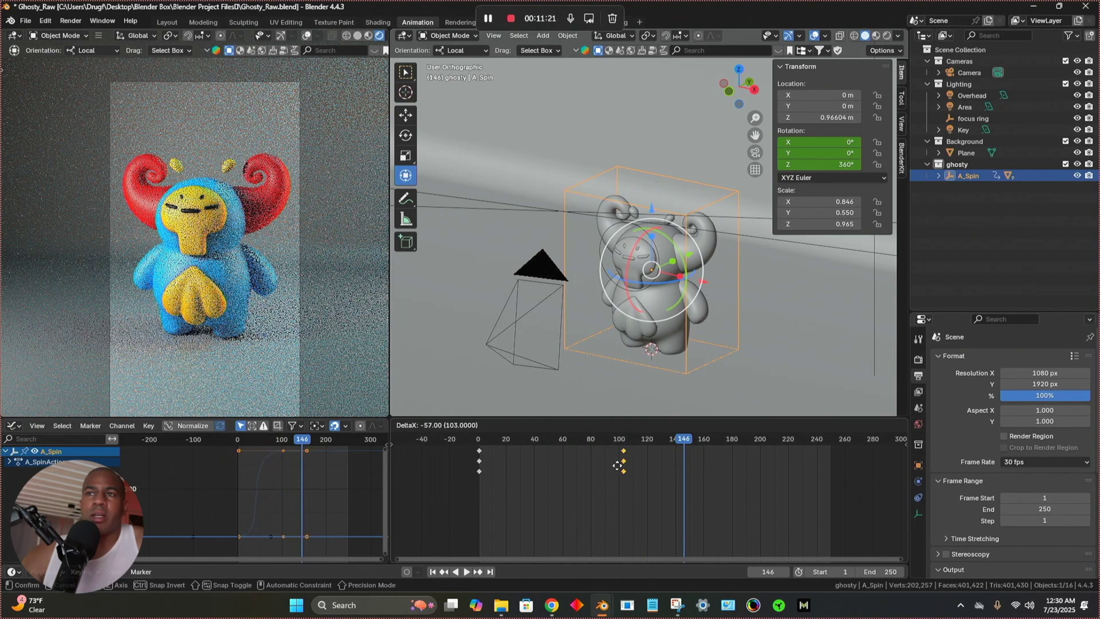
click(619, 465)
Play the shortened spin twice from the first frame to judge its speed
click(478, 439)
key(space)
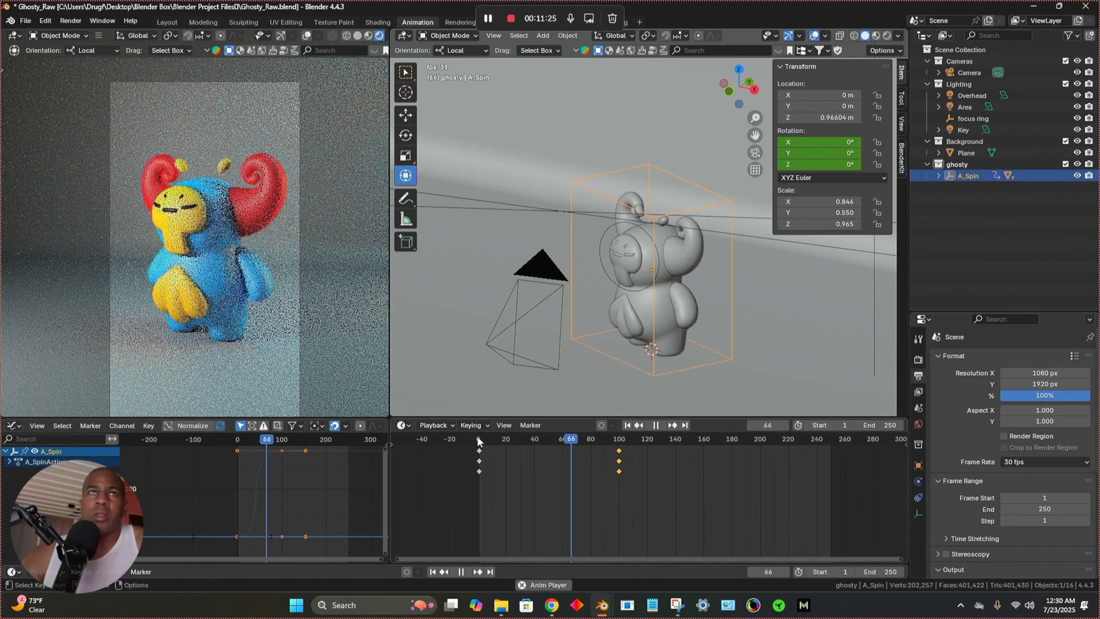
key(space)
click(478, 439)
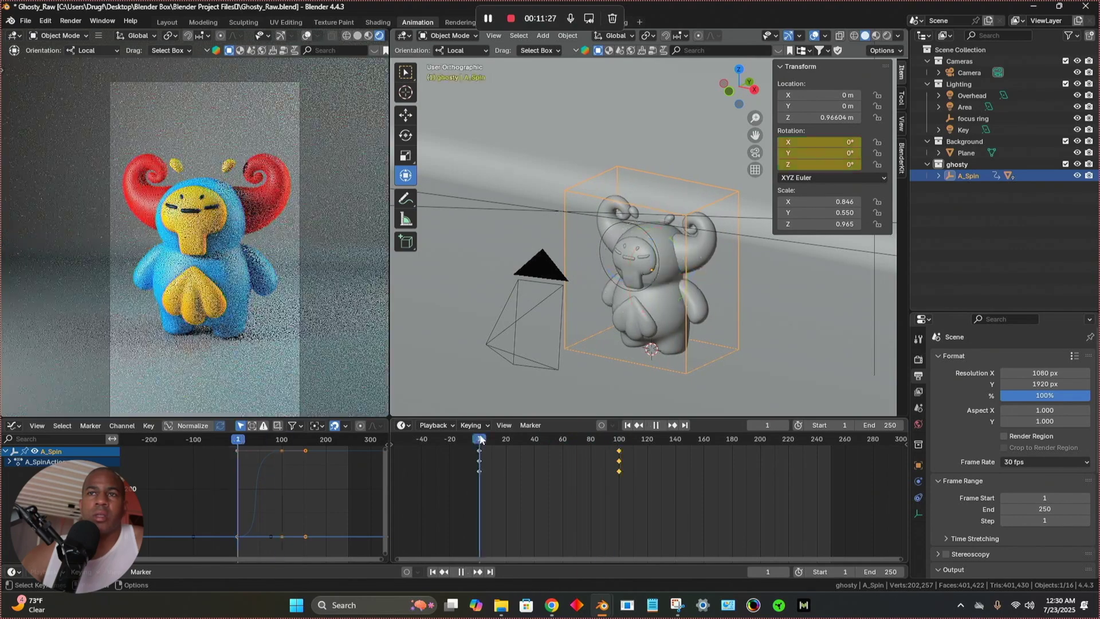
key(space)
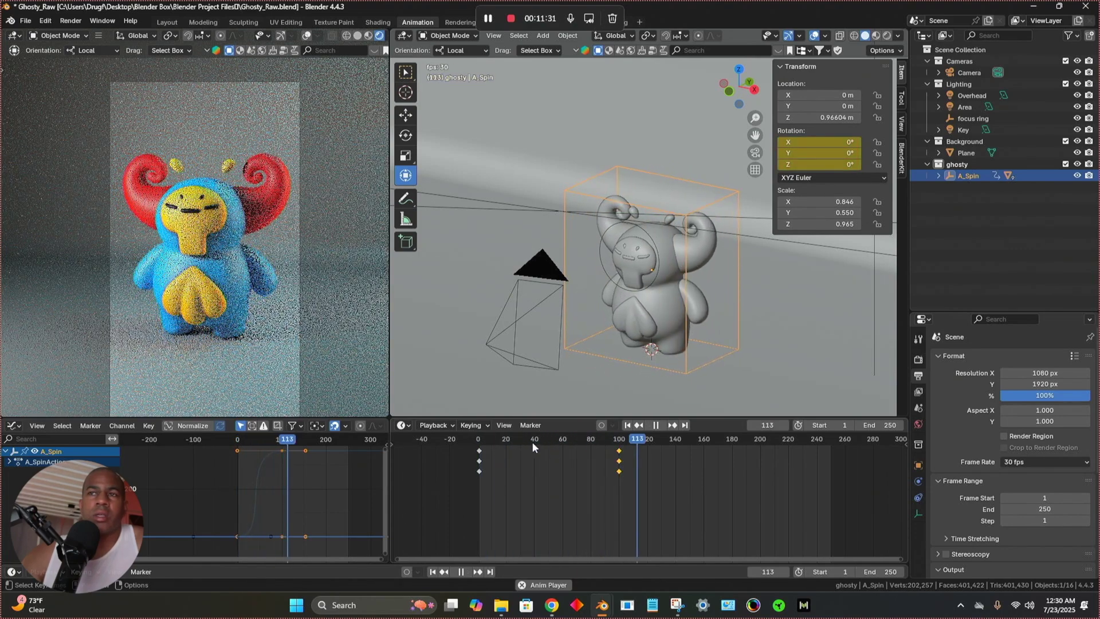
key(space)
Move A_Spin's end keyframes to frame 120 and preview the spin from the first frame
drag(619, 455, 648, 462)
key(shift+Left)
key(space)
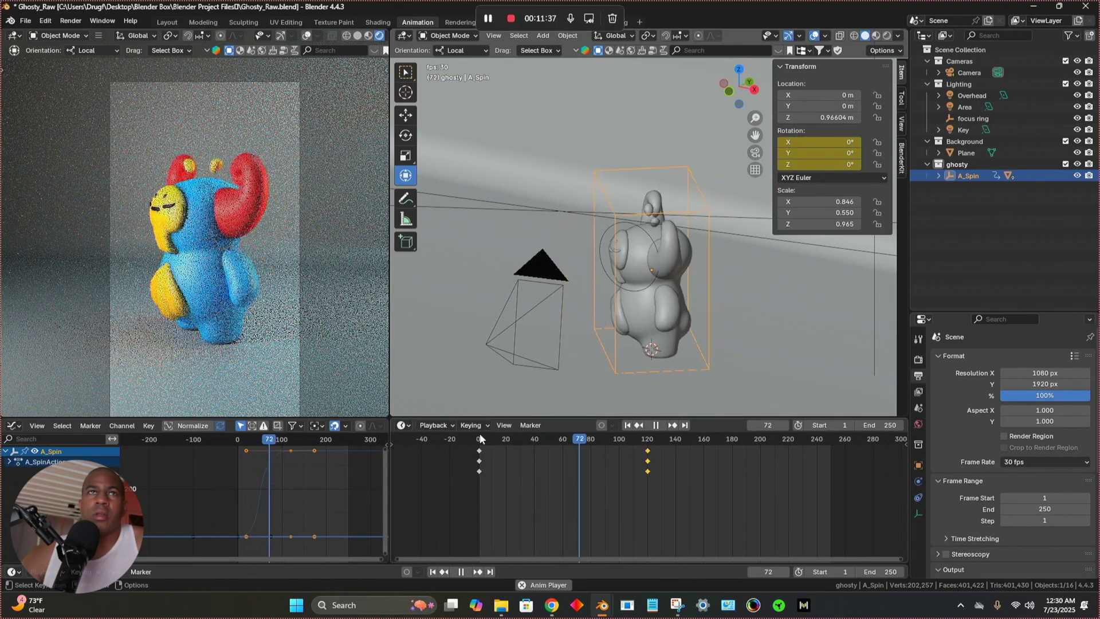
key(space)
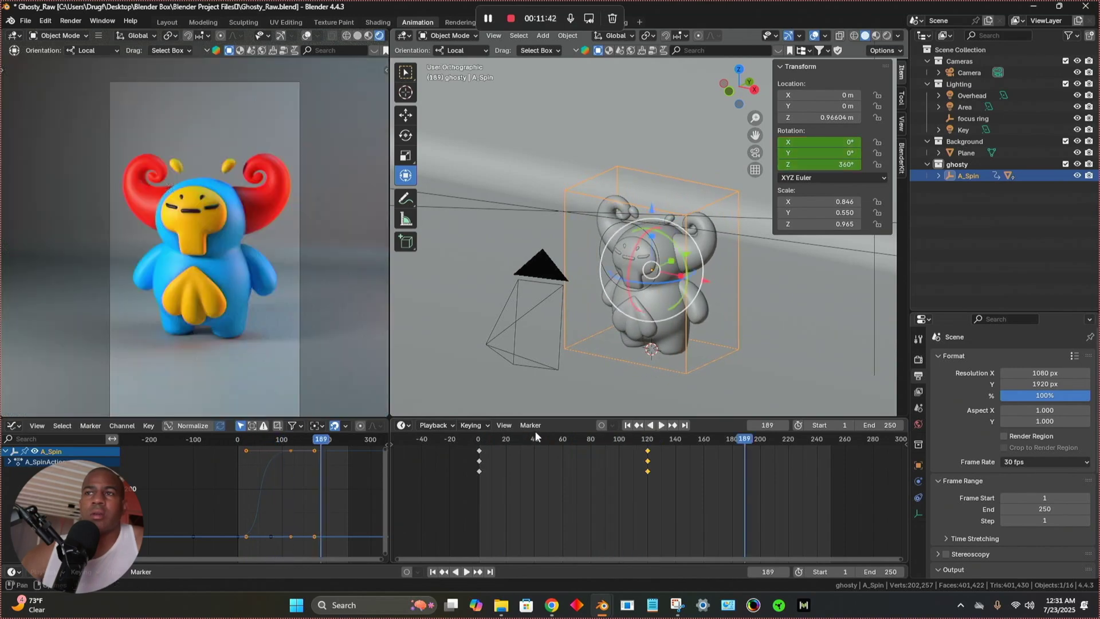
key(shift+Left)
key(space)
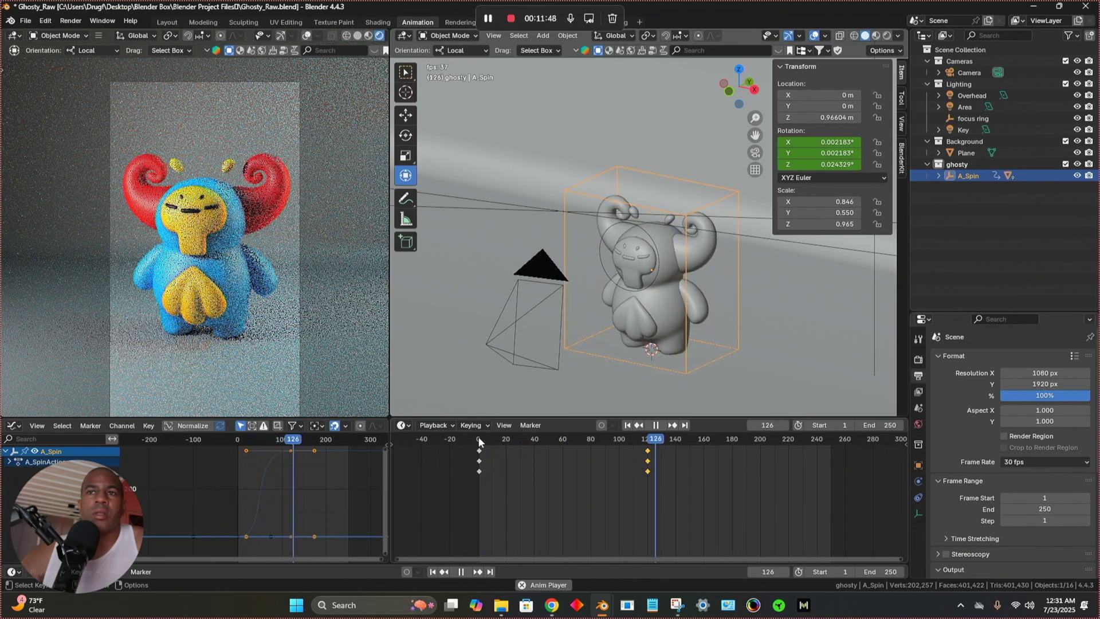
key(space)
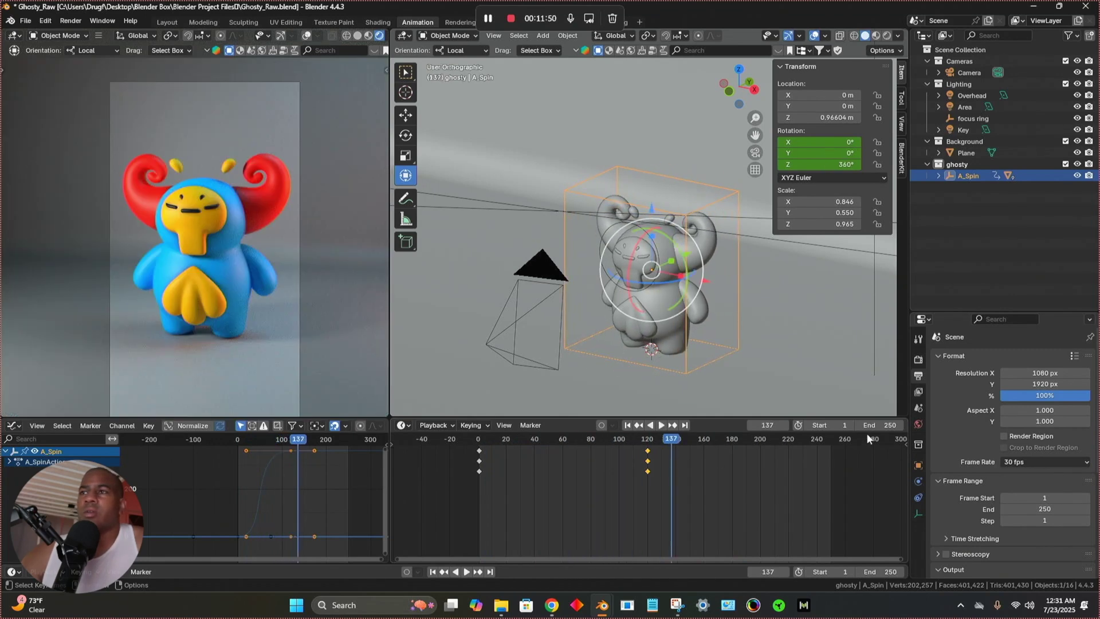
Set the scene's end frame to 120 and play back the looping turntable
double_click(883, 425)
text(120)
key(Return)
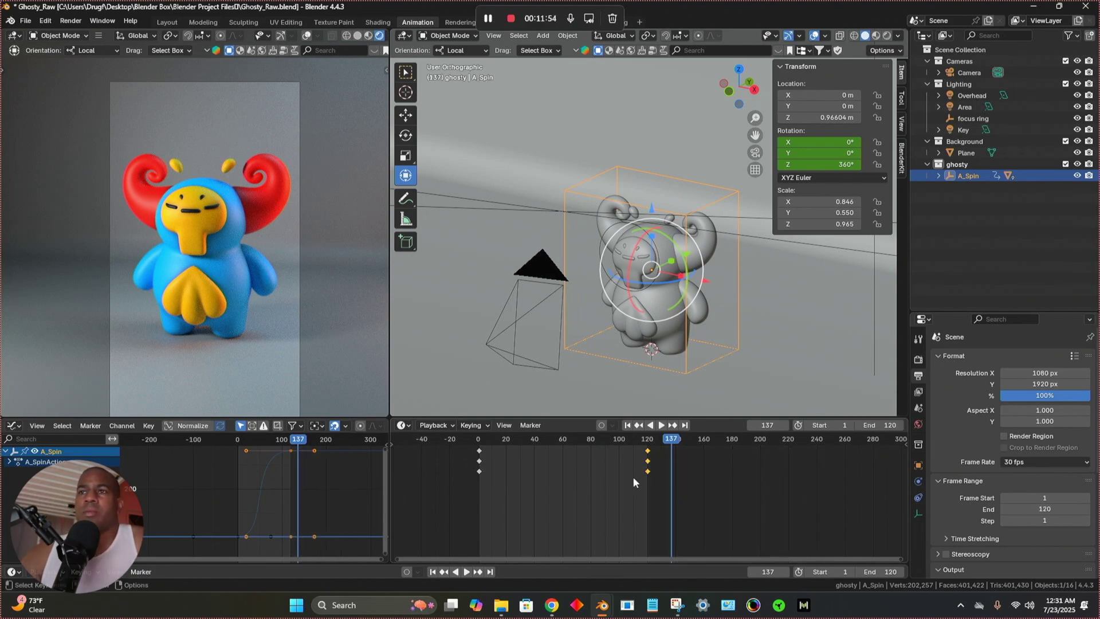
scroll(635, 475, up, 3)
key(space)
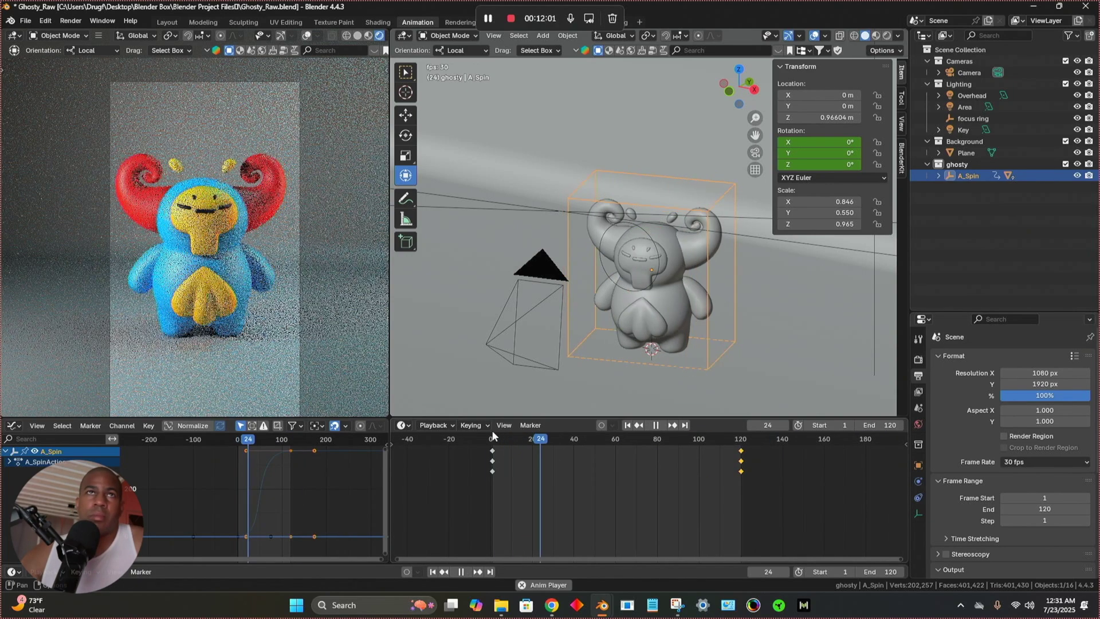
key(space)
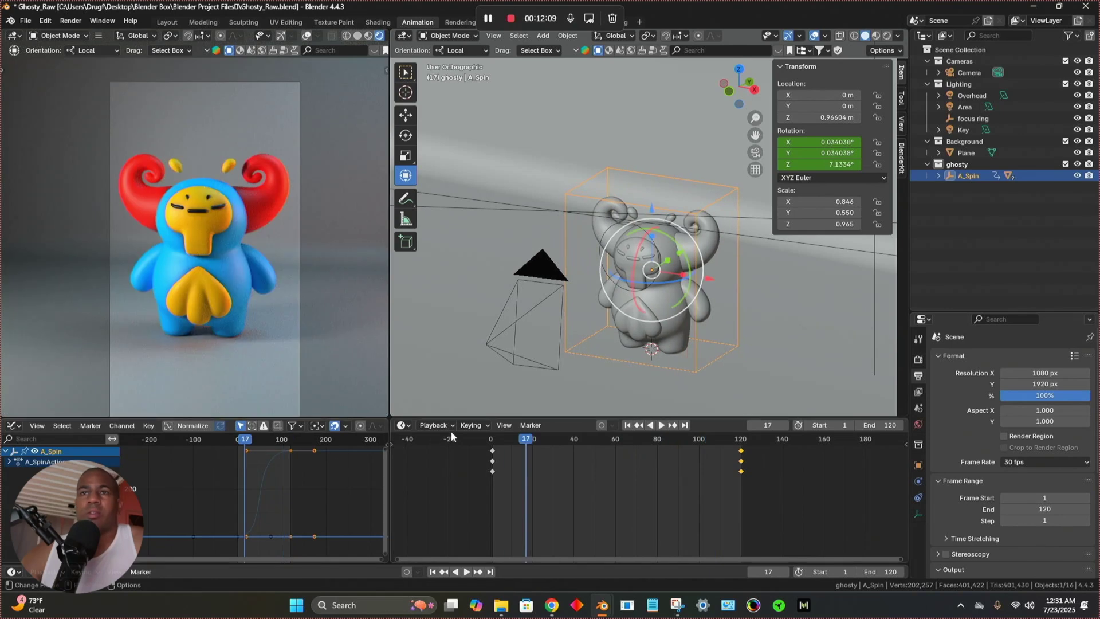
Return to frame 1 and render the full turntable animation
key(shift+Left)
click(70, 21)
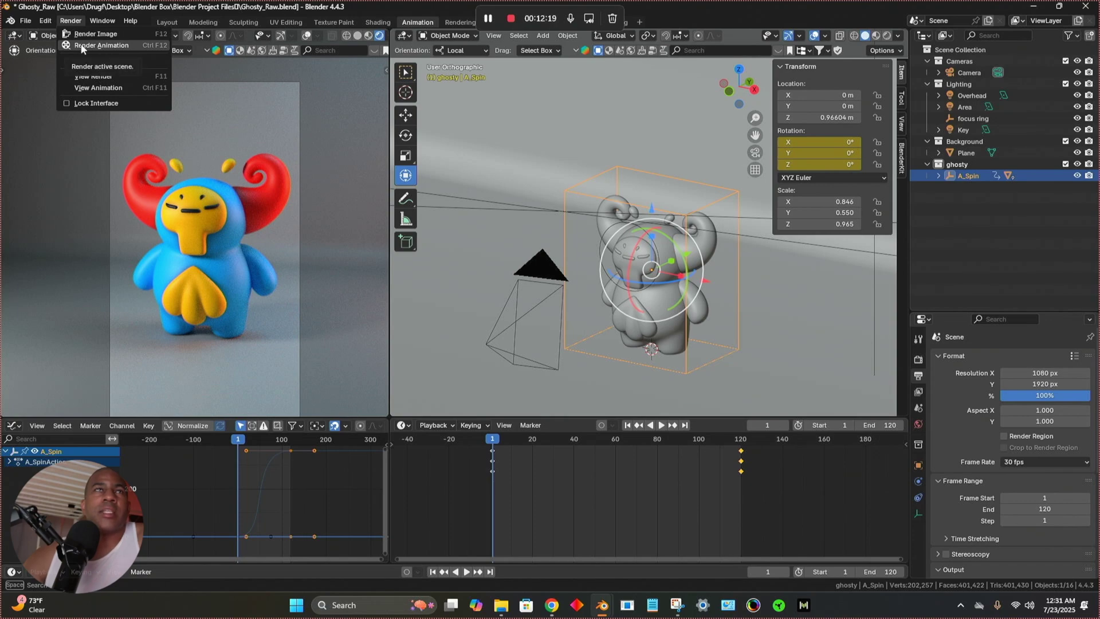
click(86, 45)
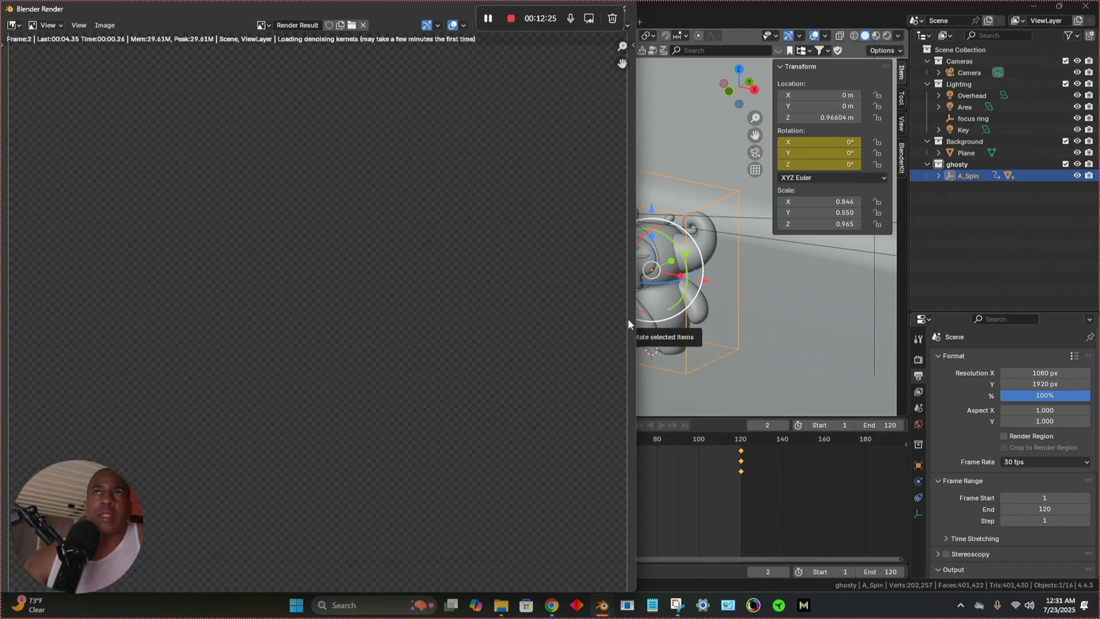
scroll(525, 252, down, 4)
scroll(524, 252, down, 1)
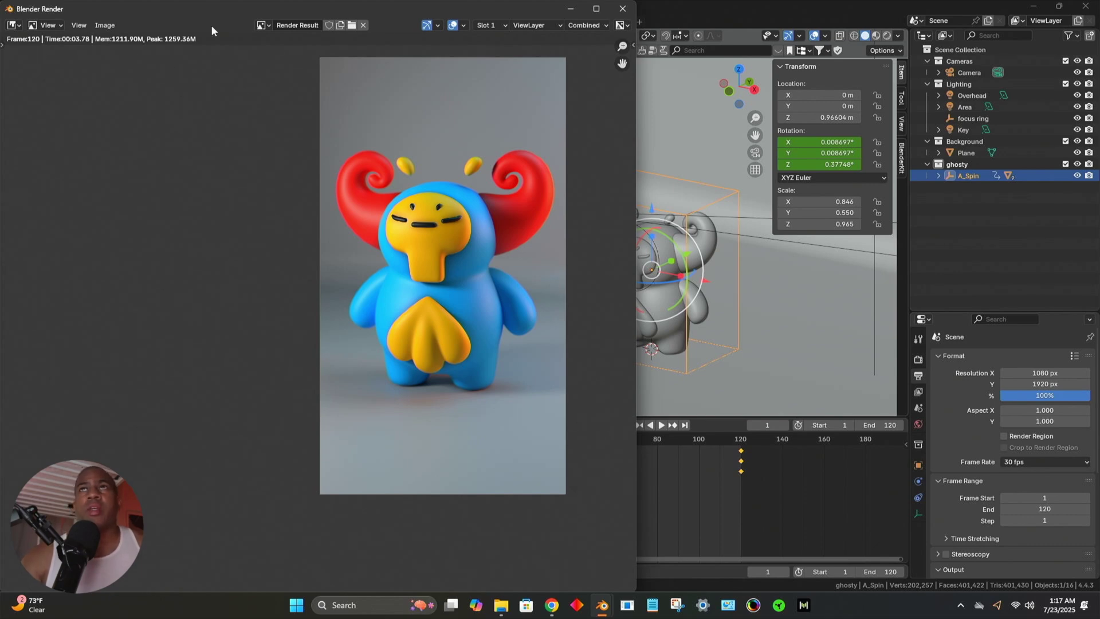
Close the finished render window and save the Ghosty_Raw.blend project
click(621, 9)
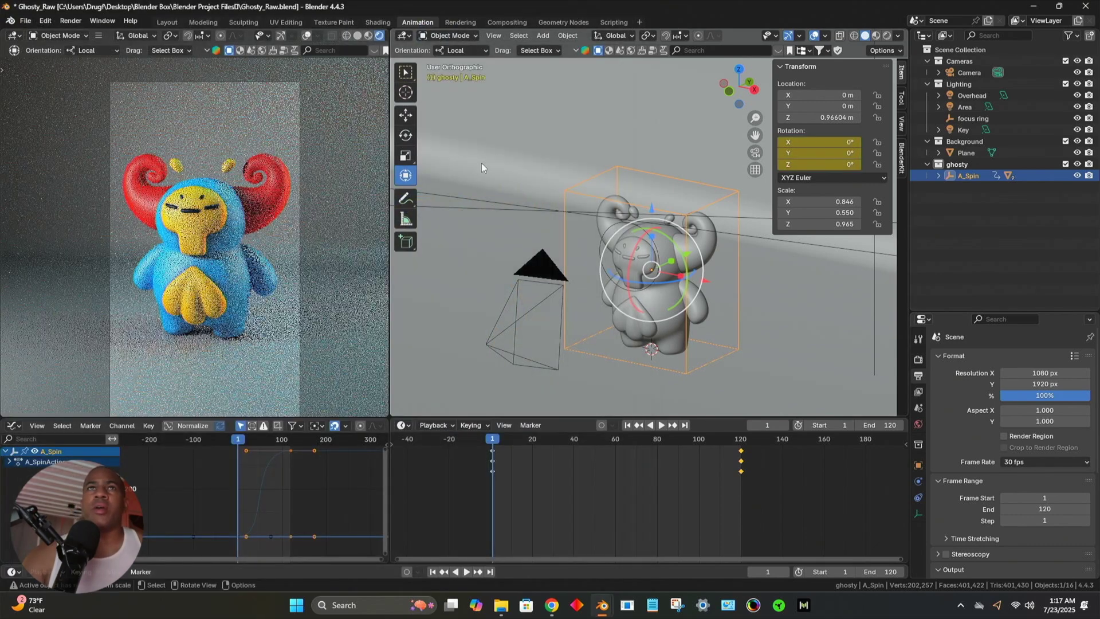
click(23, 21)
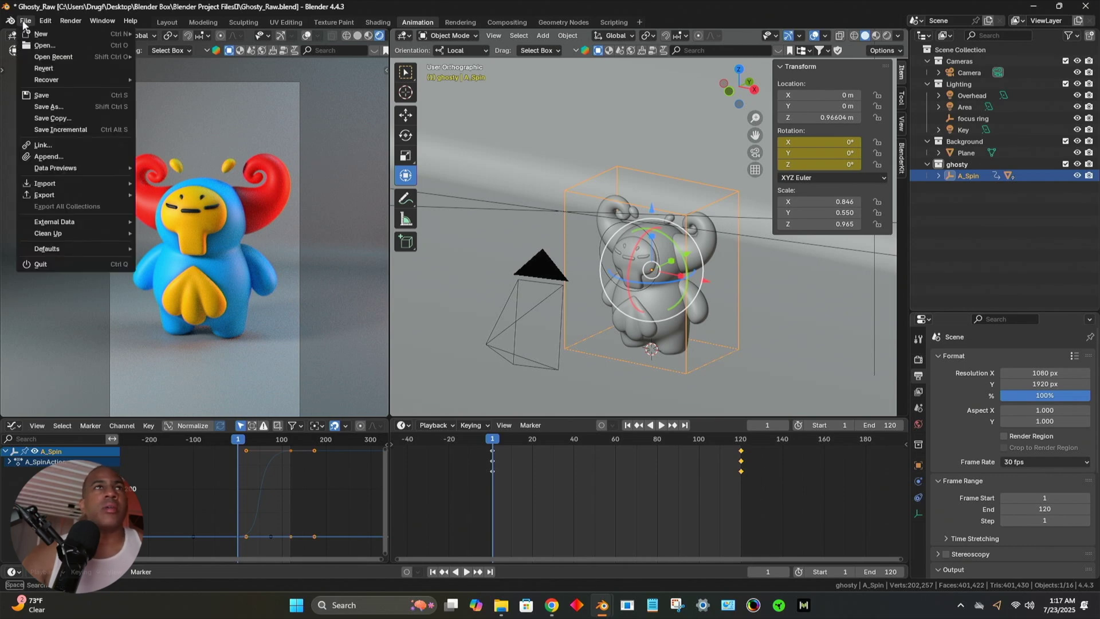
click(44, 96)
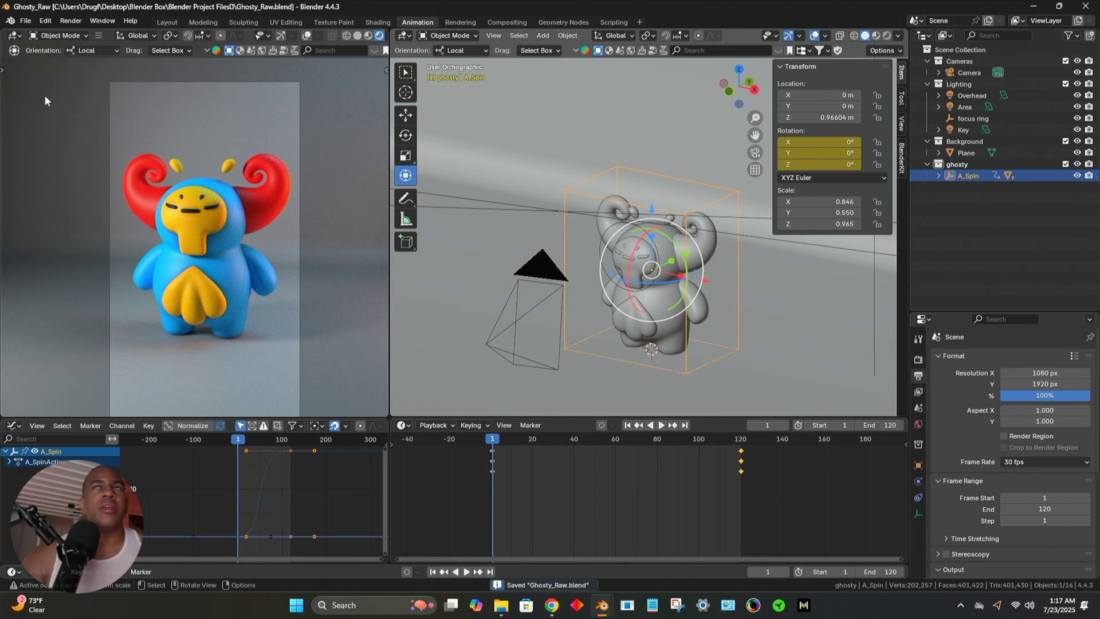
Switch to File Explorer and examine the rendered PNG frames in the Animation LINK folder's Ghosty_TT_0 subfolder
click(1033, 6)
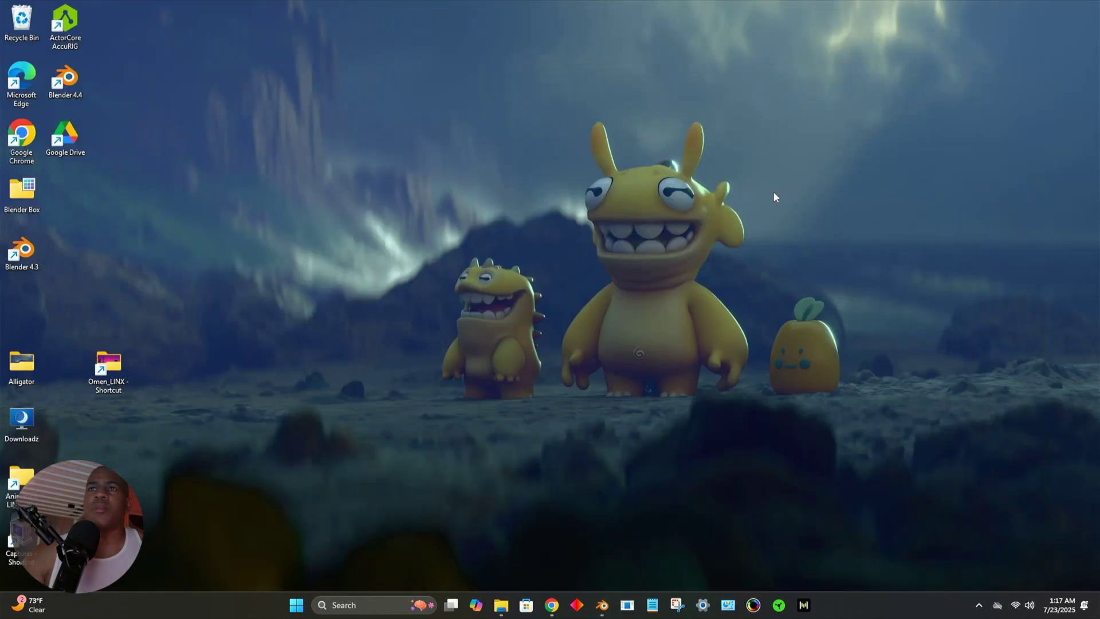
click(502, 606)
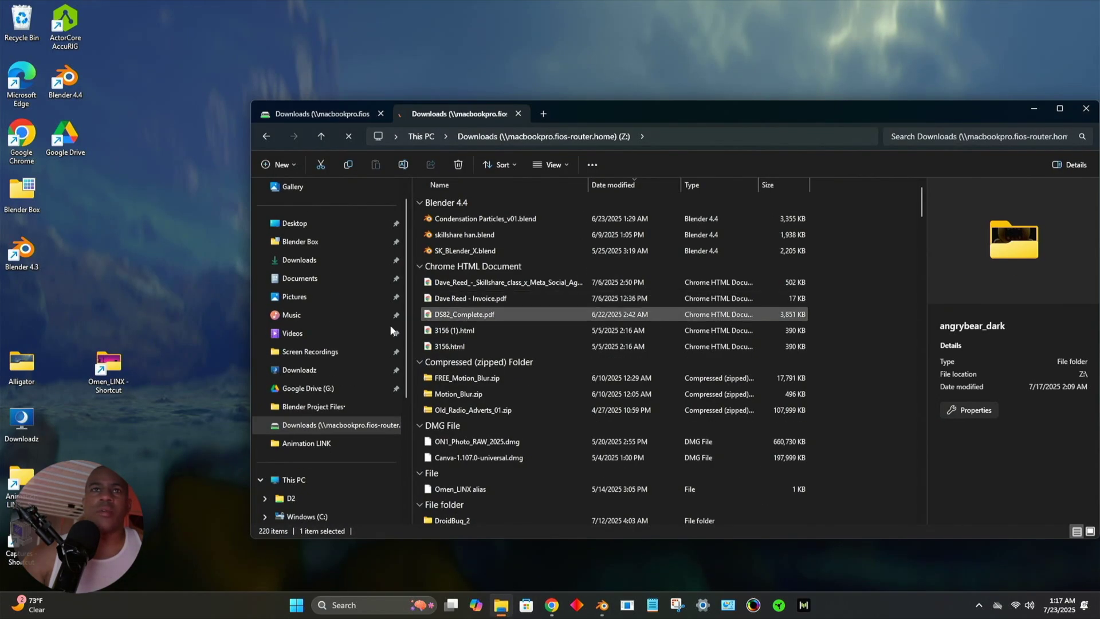
click(309, 443)
double_click(453, 203)
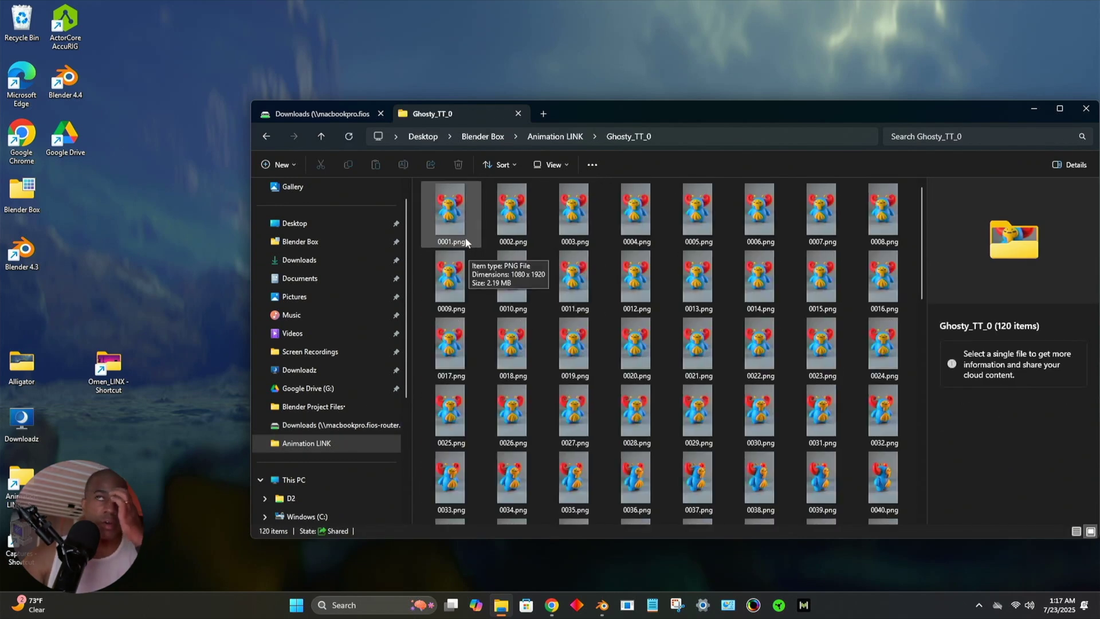
scroll(490, 269, down, 10)
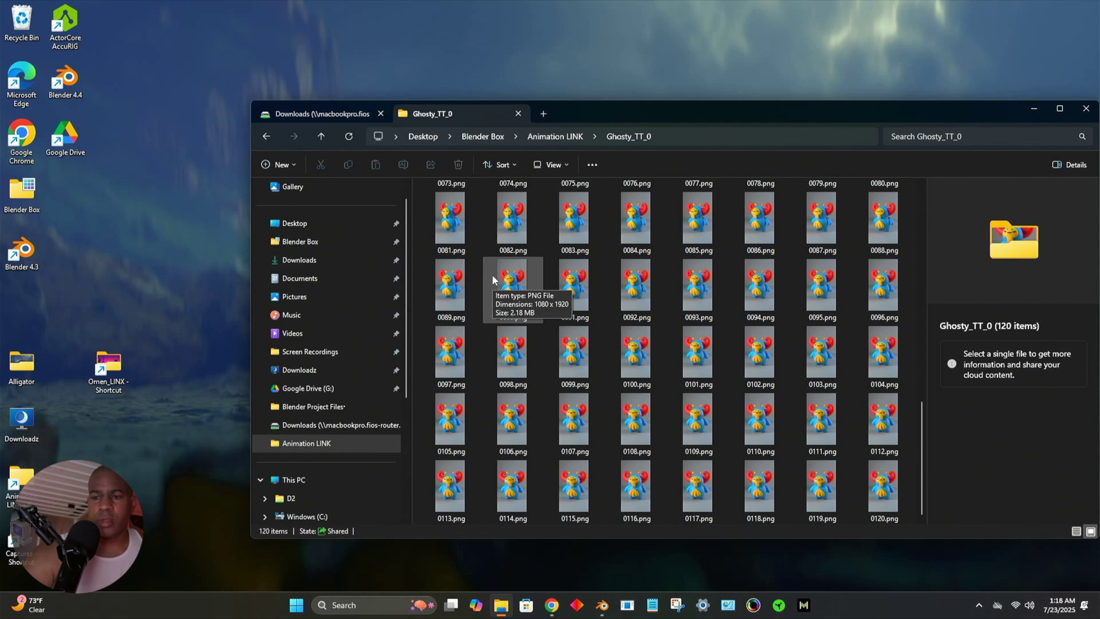
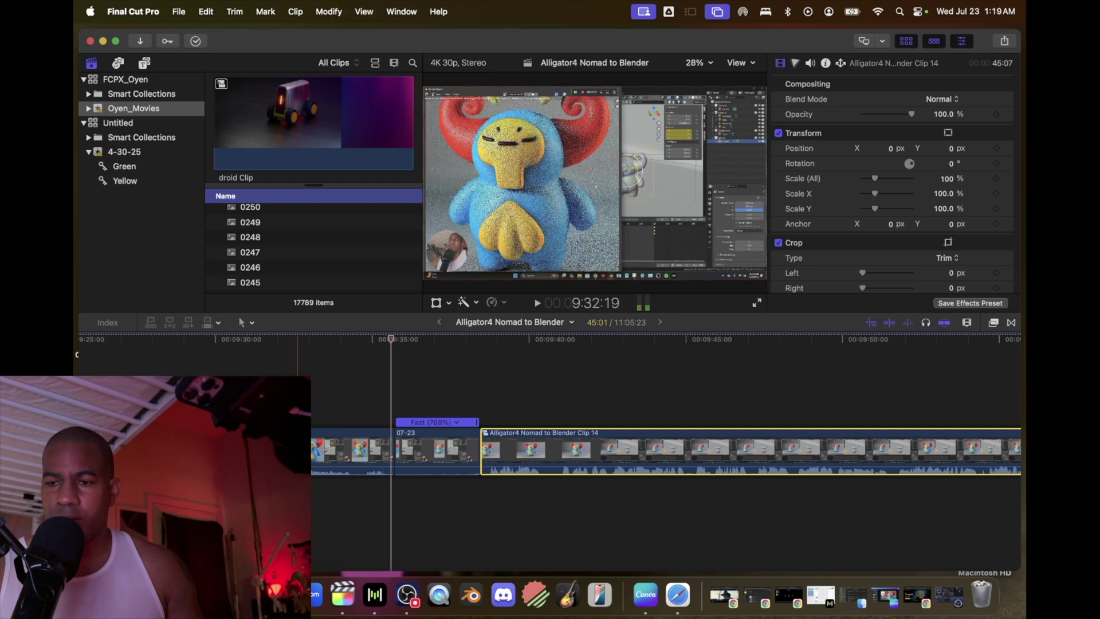
Switch to Final Cut Pro, place the playhead at 9:35:22 and select still 0001 in the Alligator4 Nomad to Blender timeline
click(393, 399)
key(super+equal)
key(super+equal)
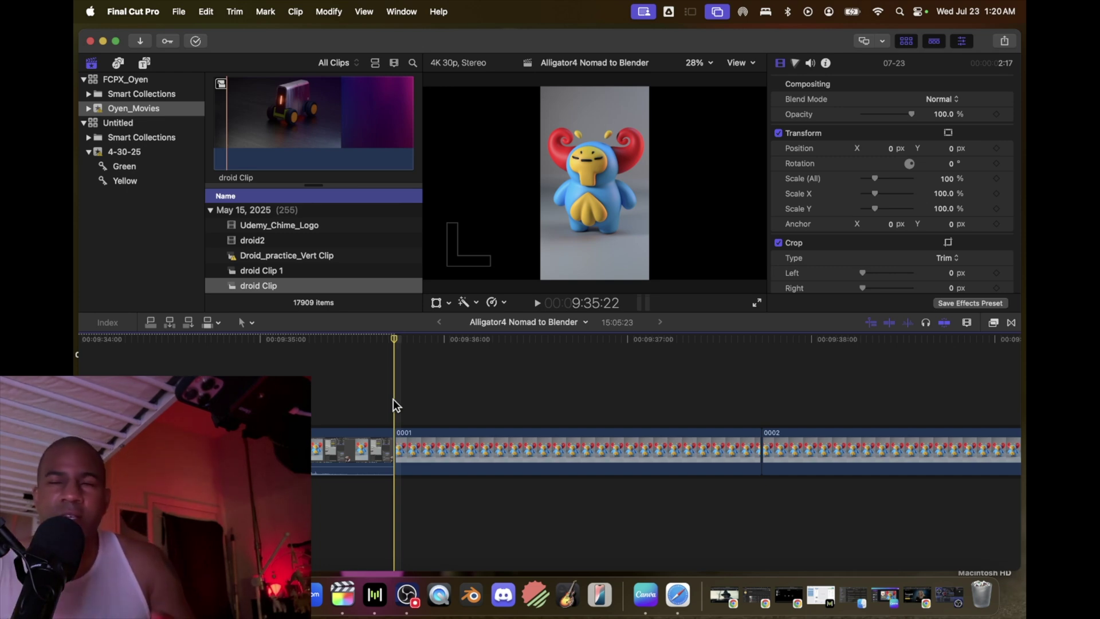
click(457, 440)
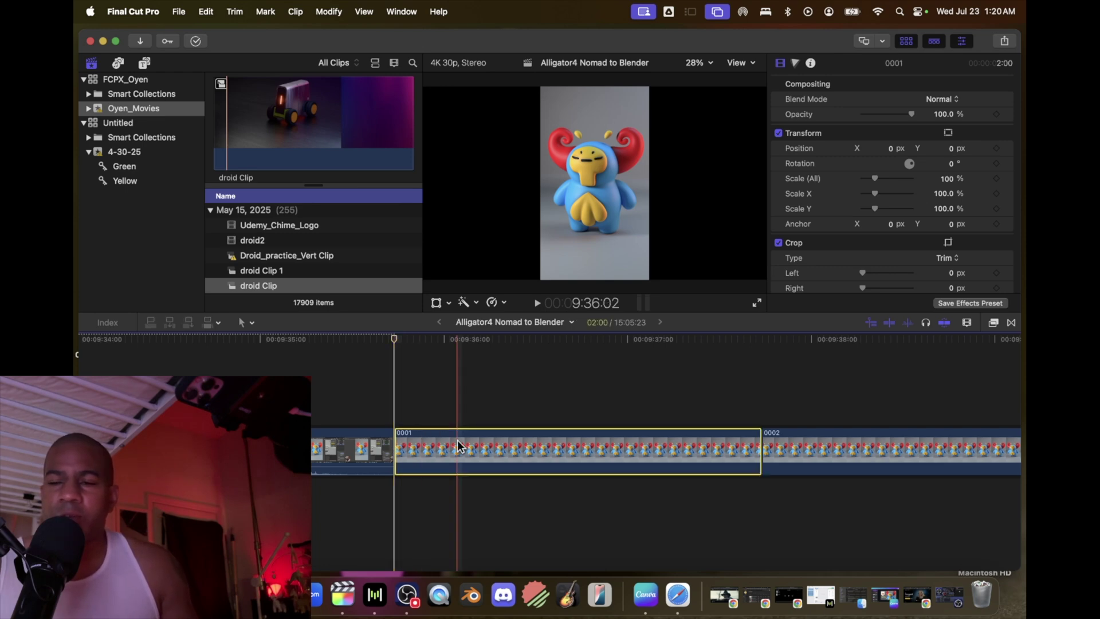
Extend the timeline selection from still 0001 through the end of the image sequence at still 0120
key(super+minus)
key(super+minus)
key(super+minus)
key(super+minus)
key(super+minus)
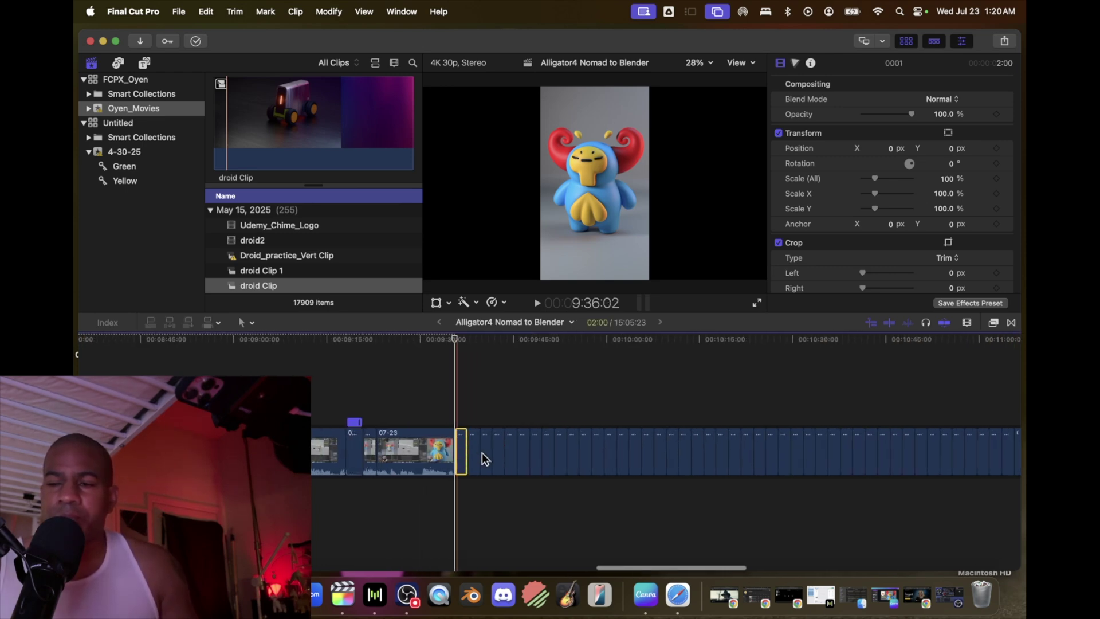
scroll(482, 453, right, 15)
key(Up)
key(super+equal)
key(super+equal)
key(super+equal)
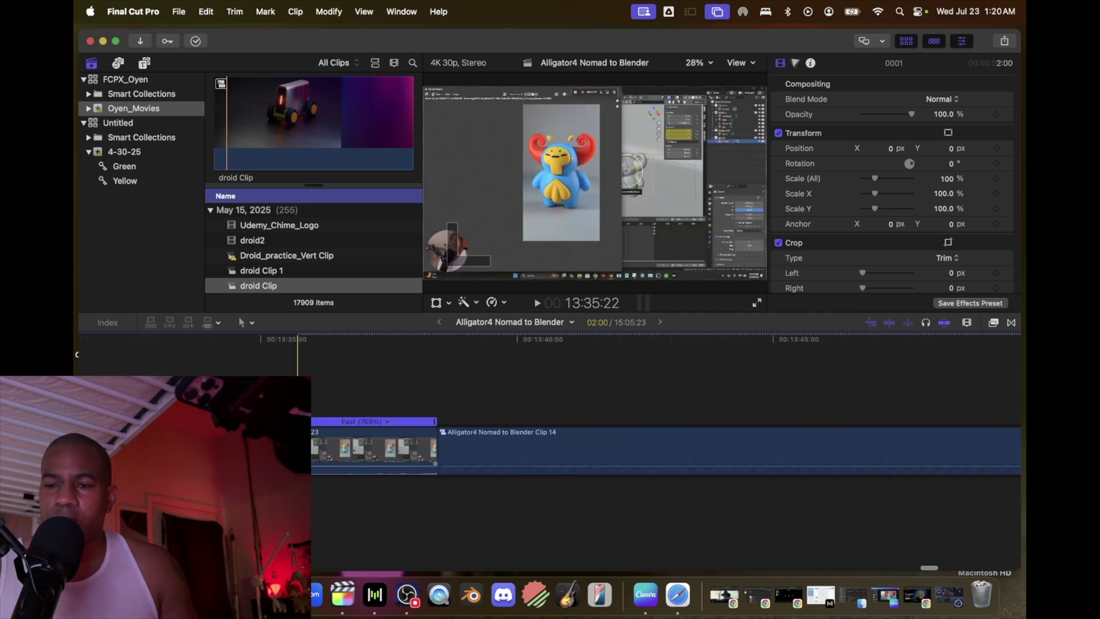
scroll(336, 454, left, 2)
click(336, 455)
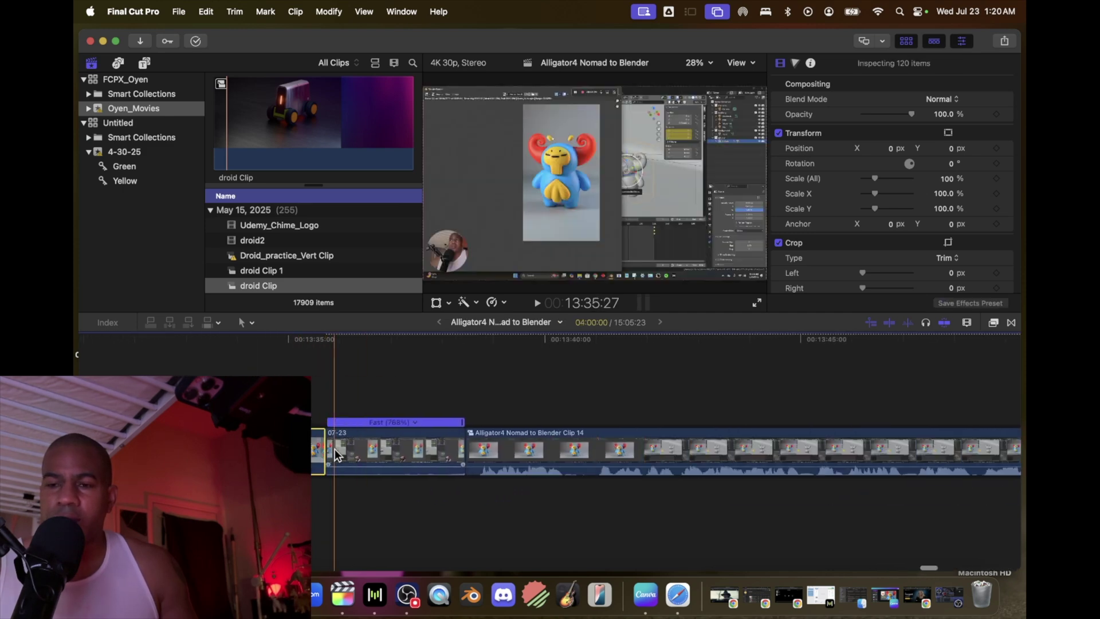
Combine the selected stills 0001 to 0120 into one compound clip in the timeline
key(super+minus)
key(Up)
key(Up)
key(Up)
key(Up)
key(Up)
key(super+minus)
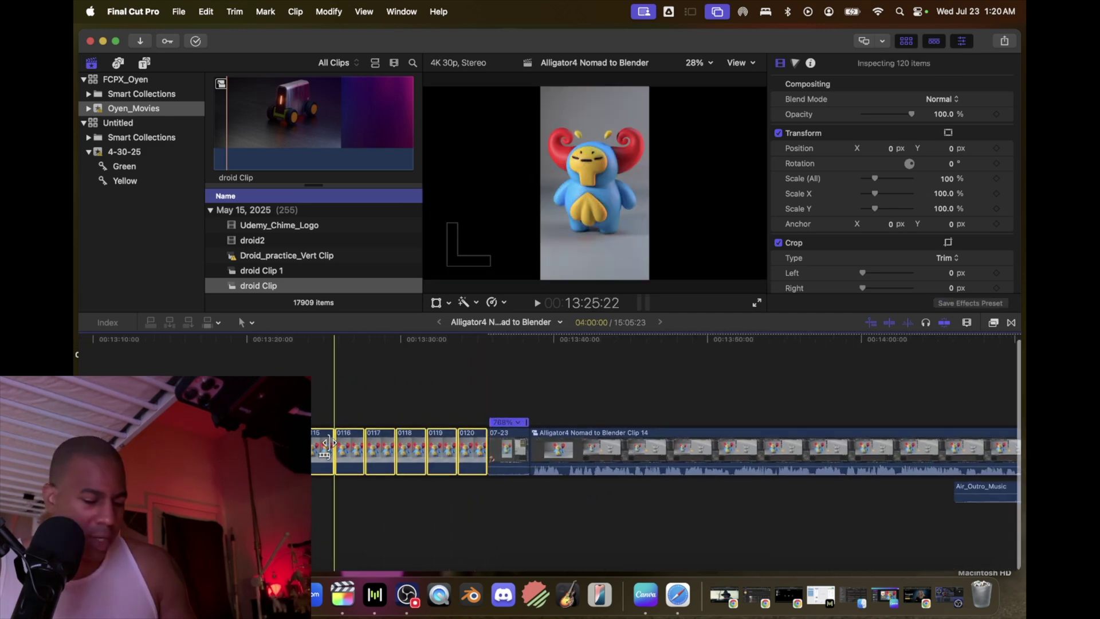
key(alt+g)
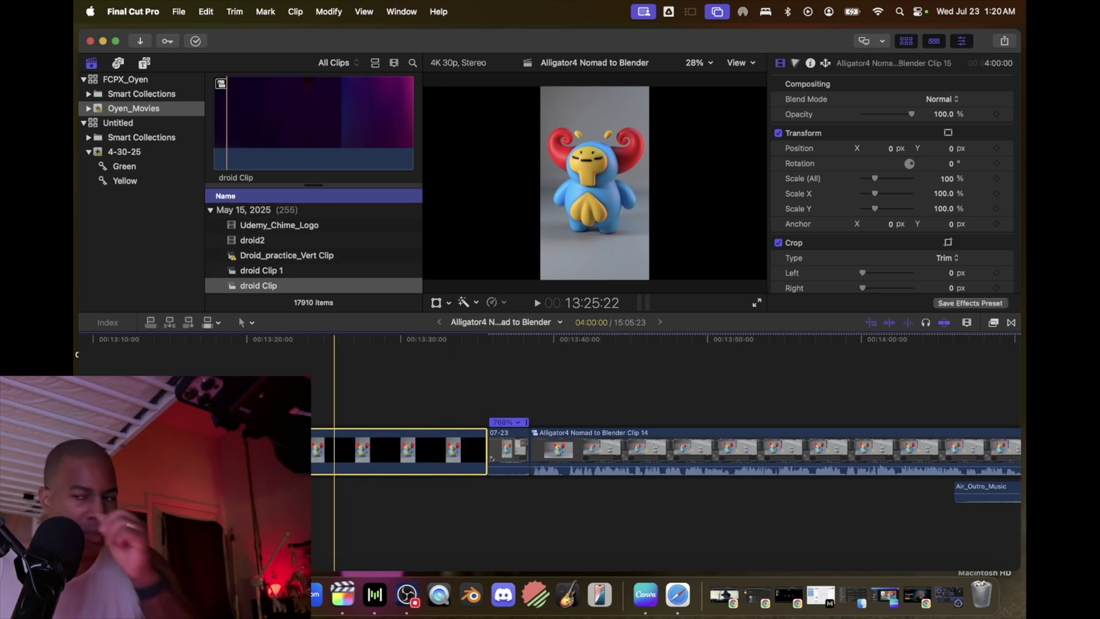
Retime the turntable compound clip to a custom forward speed rate of 6000%
key(super+minus)
key(super+minus)
key(super+minus)
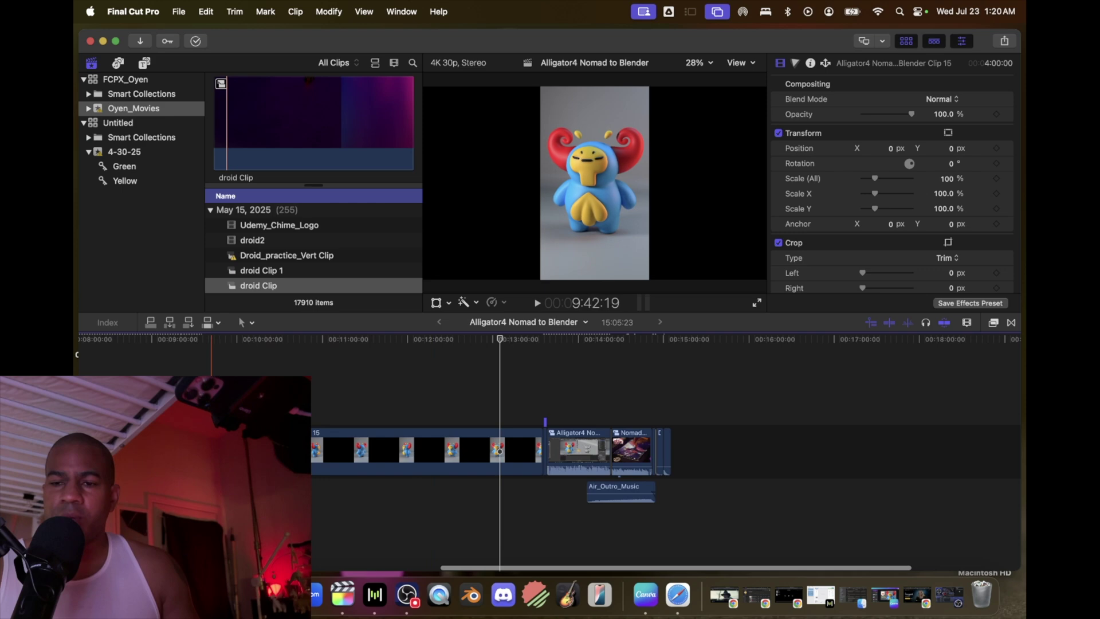
key(space)
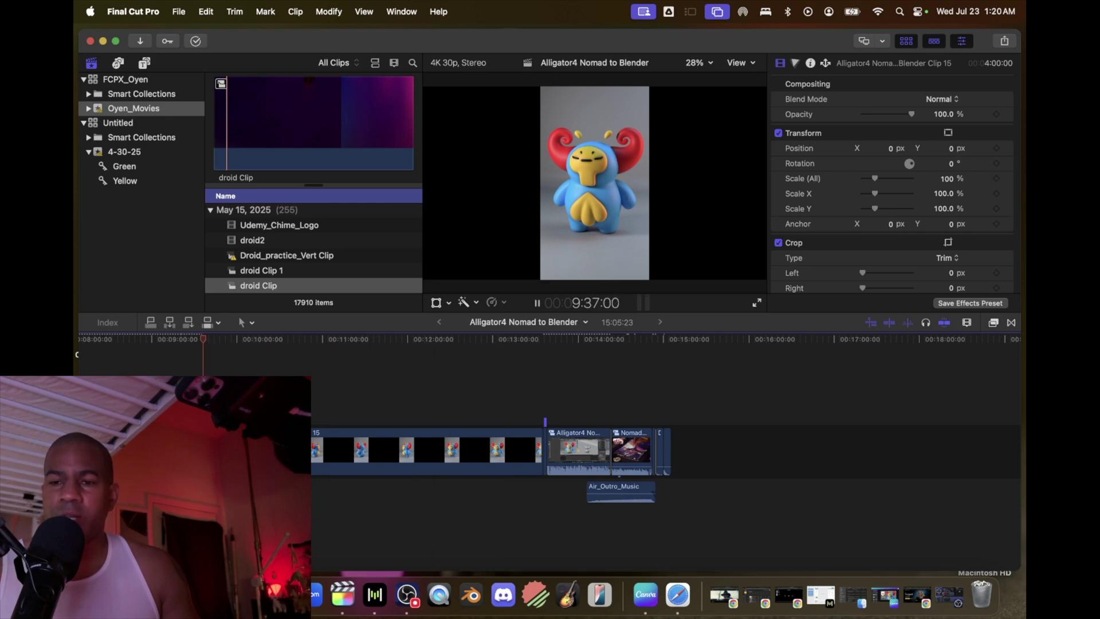
key(c)
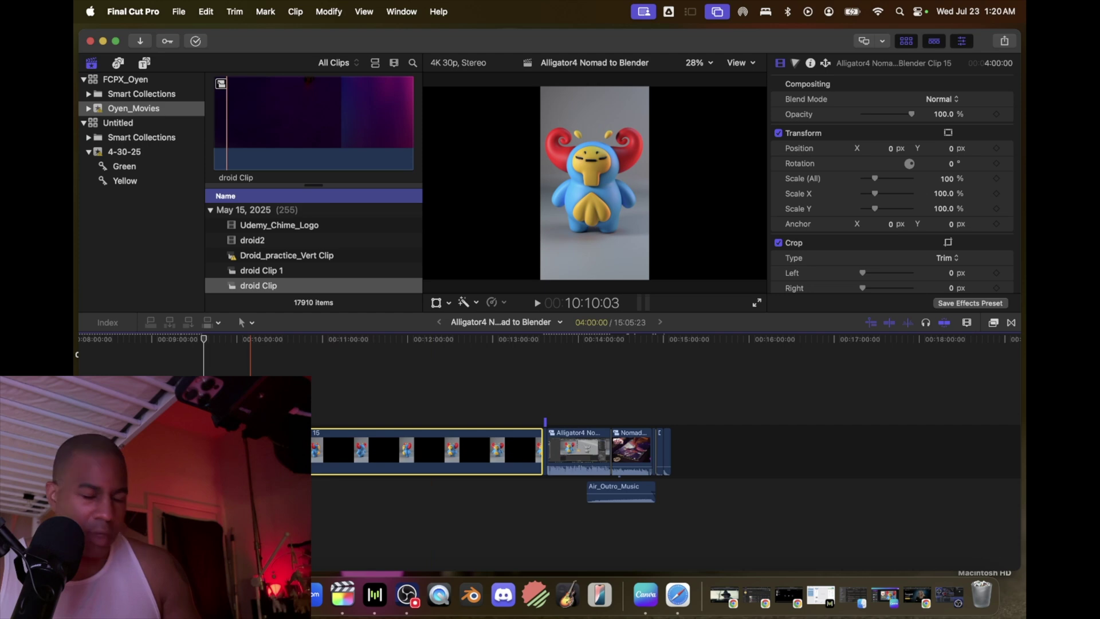
key(ctrl+alt+r)
click(441, 355)
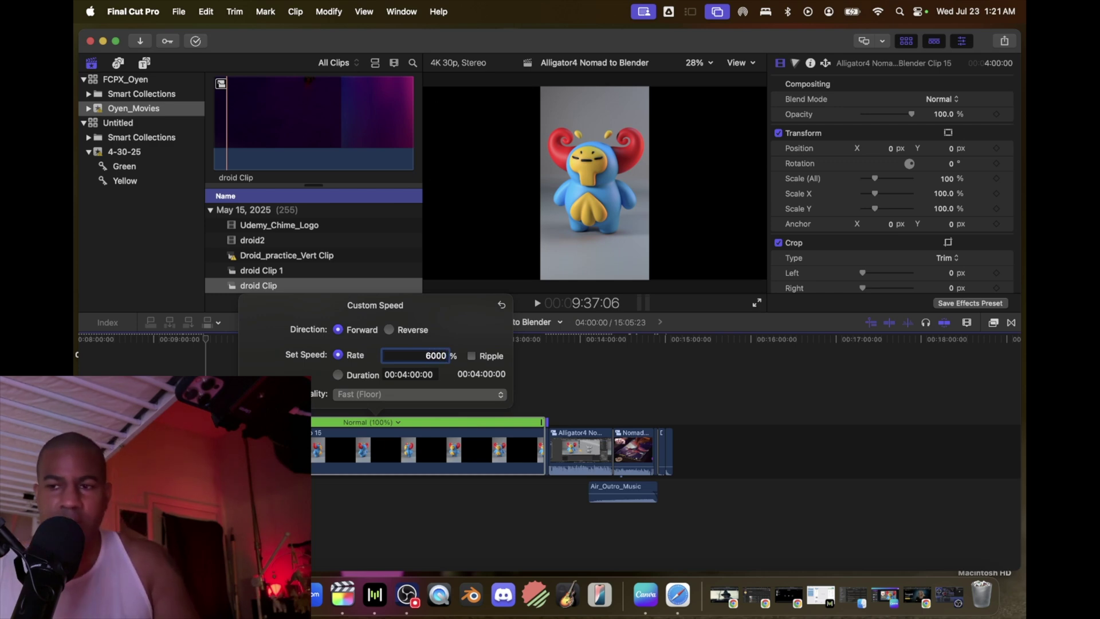
key(Return)
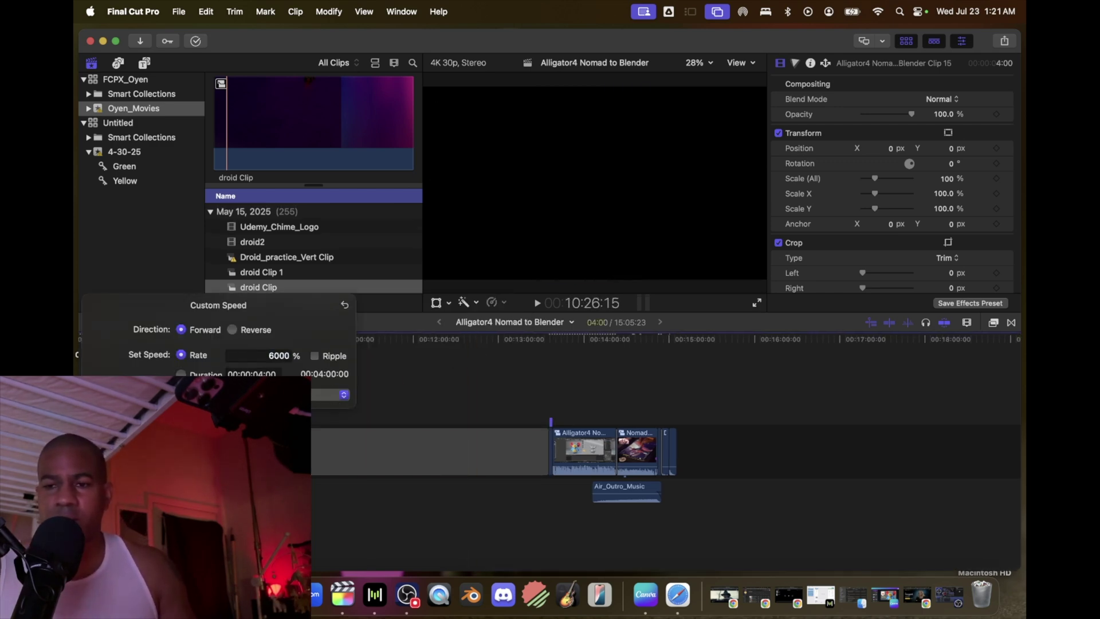
Delete the gap left behind the sped-up compound clip and play back the finished turntable
click(334, 461)
key(Delete)
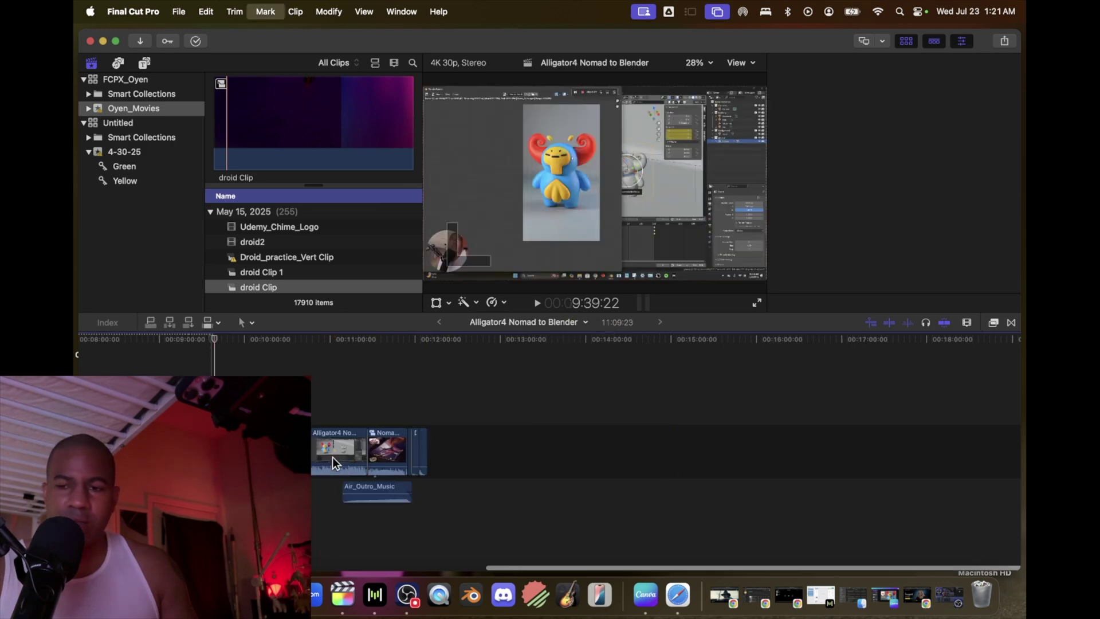
key(super+equal)
key(super+equal)
key(super+equal)
key(shift+slash)
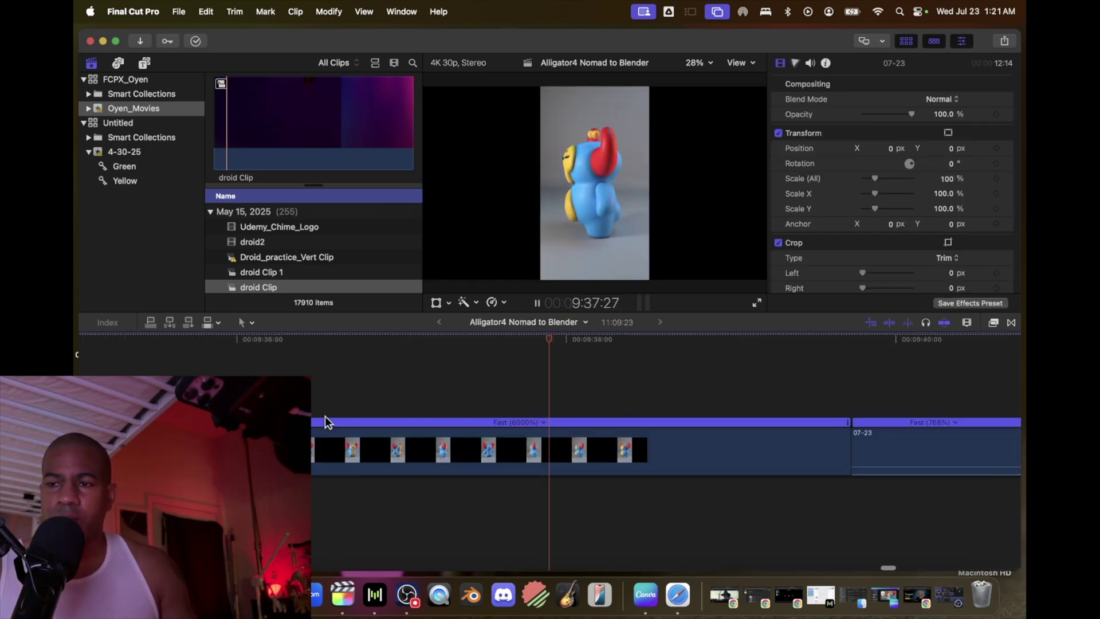
key(super+minus)
key(super+minus)
key(super+minus)
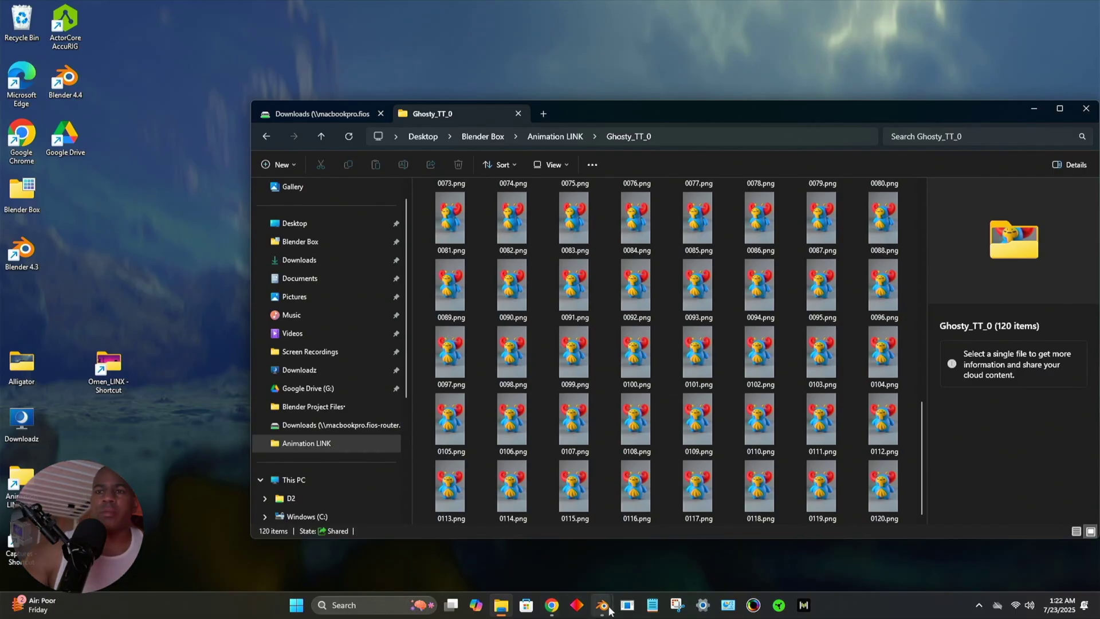
Switch to the Ghosty_Raw project window in Blender and open the recent file Ghosty_Raw1.blend
mouse_move(609, 610)
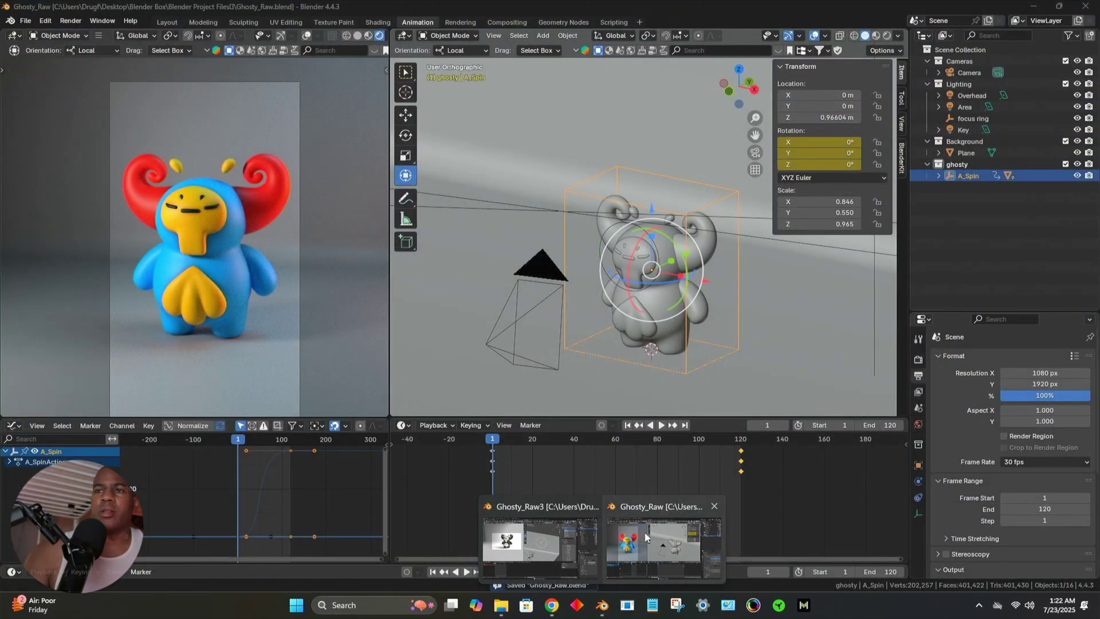
click(646, 537)
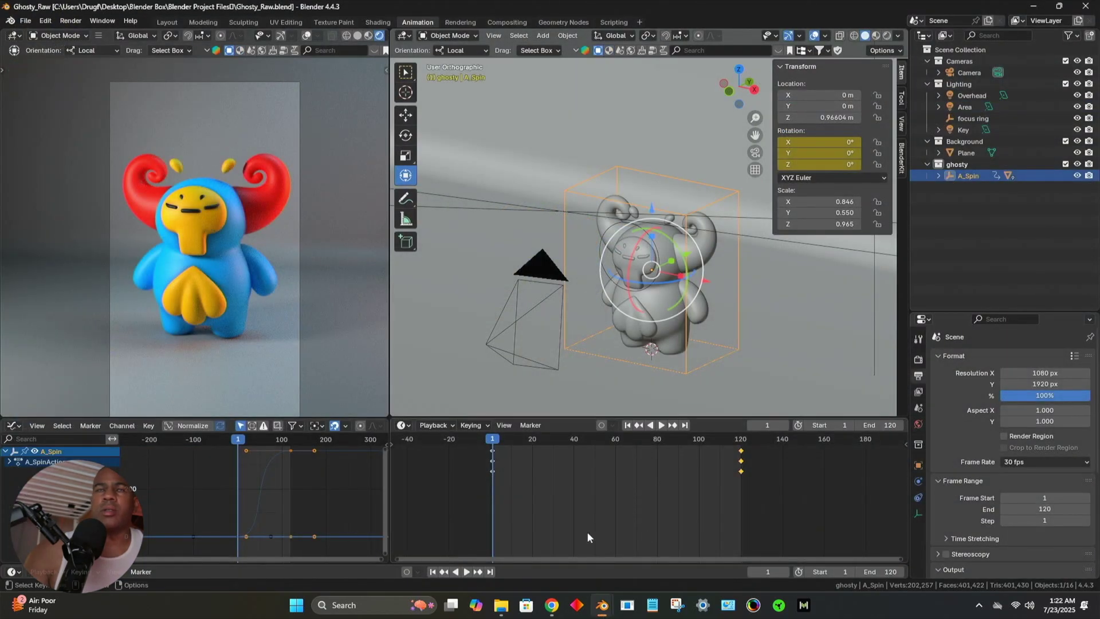
click(22, 20)
mouse_move(36, 60)
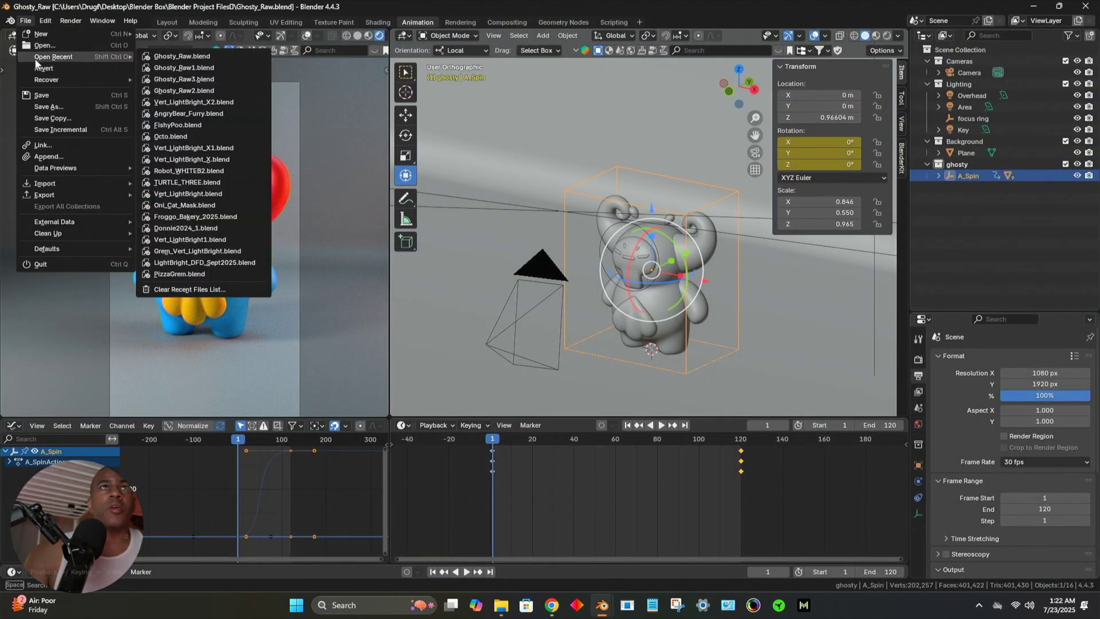
click(167, 68)
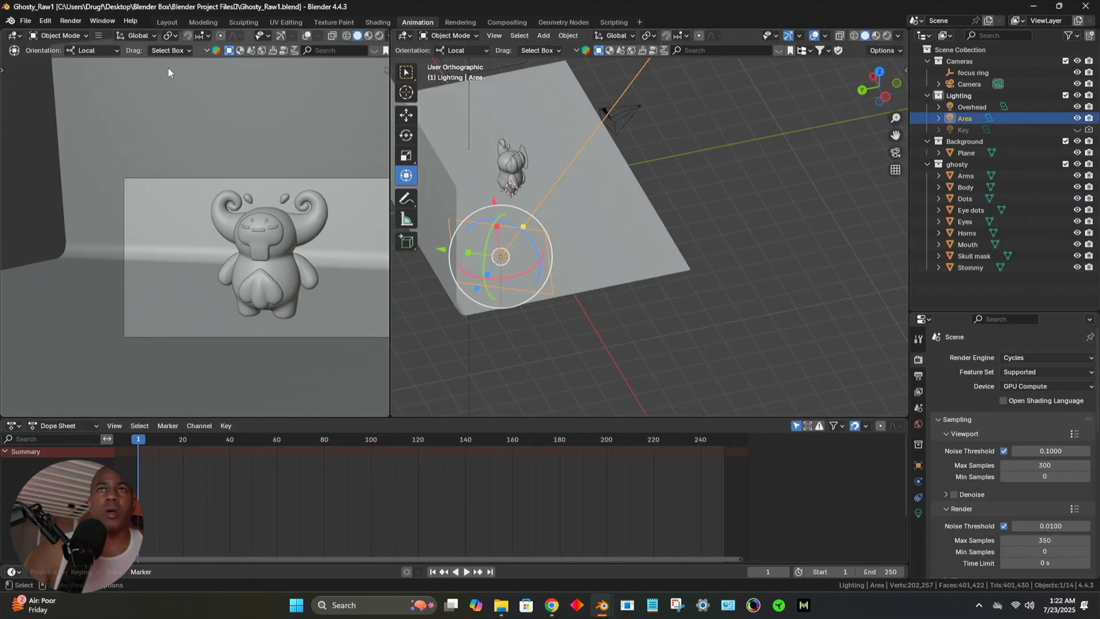
Switch the camera viewport to Rendered shading and show the Emission settings of the Skull mask's Yellow A material
key(z)
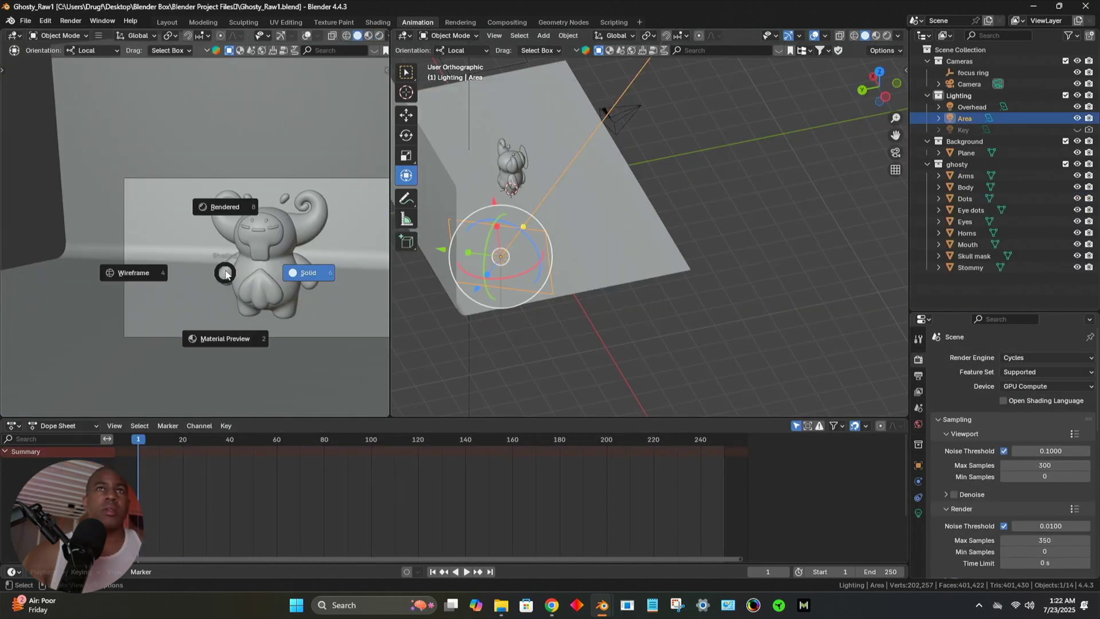
click(225, 212)
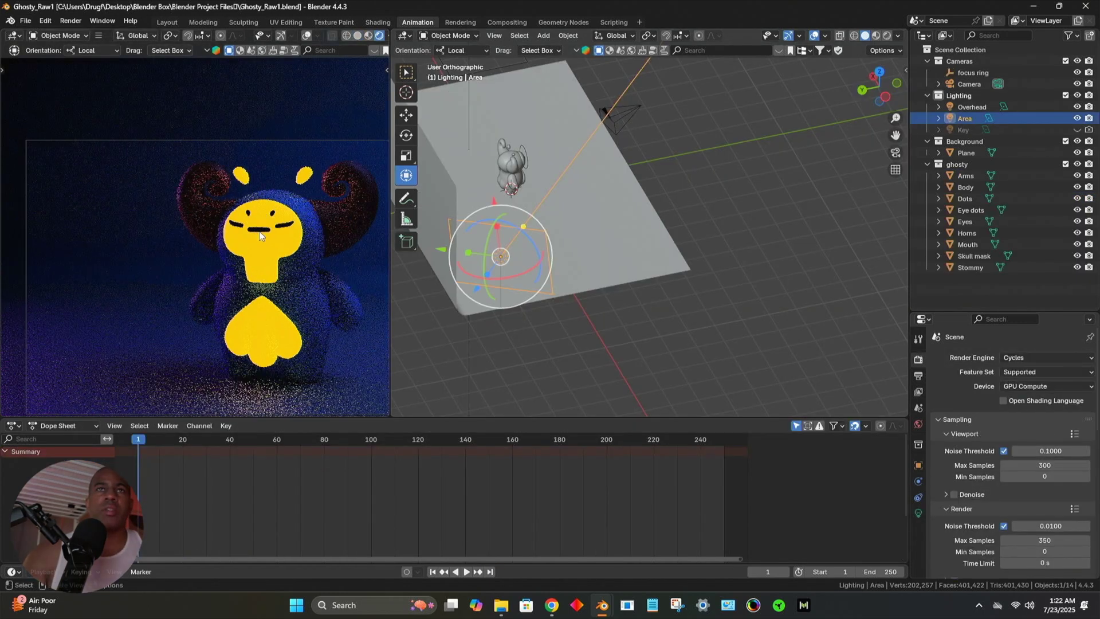
scroll(250, 247, up, 2)
click(250, 246)
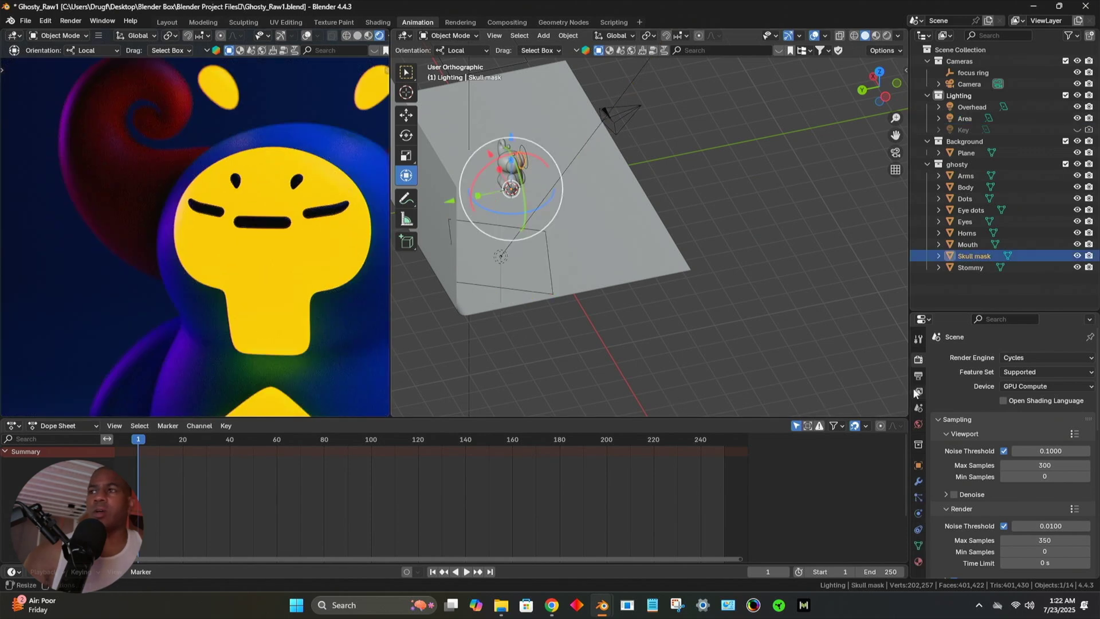
scroll(929, 556, down, 2)
click(918, 561)
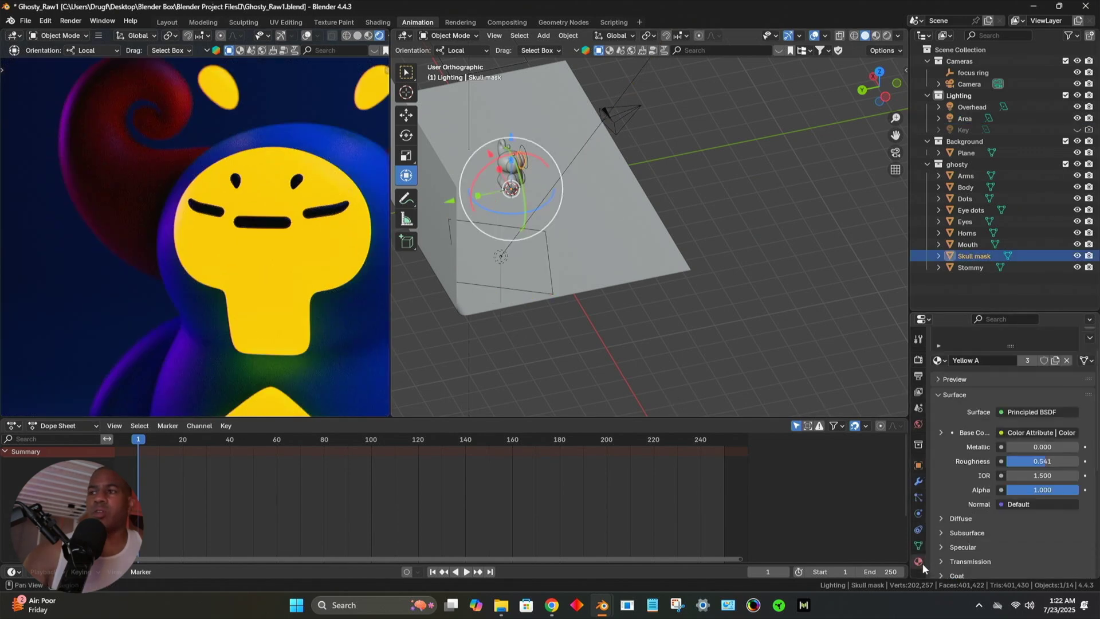
scroll(981, 401, up, 2)
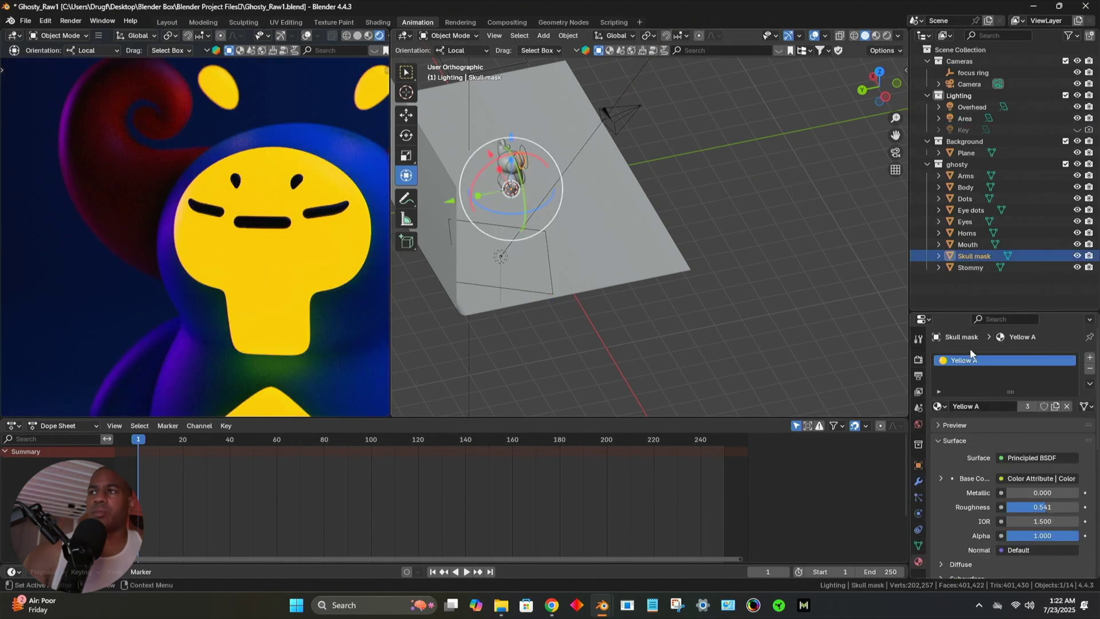
scroll(977, 459, down, 7)
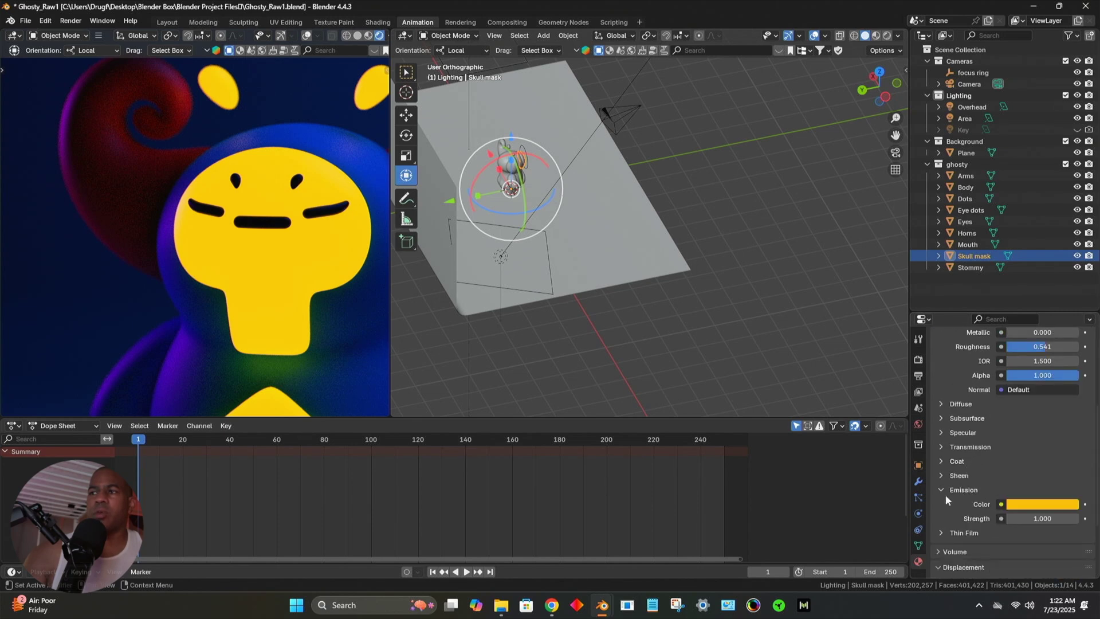
Try an emission strength of 6.5 and a pink emission colour, #FF0096FF, on the Yellow A material, reverting both
mouse_move(1042, 519)
mouse_down()
mouse_move(1077, 518)
mouse_move(1036, 519)
mouse_up()
click(1034, 521)
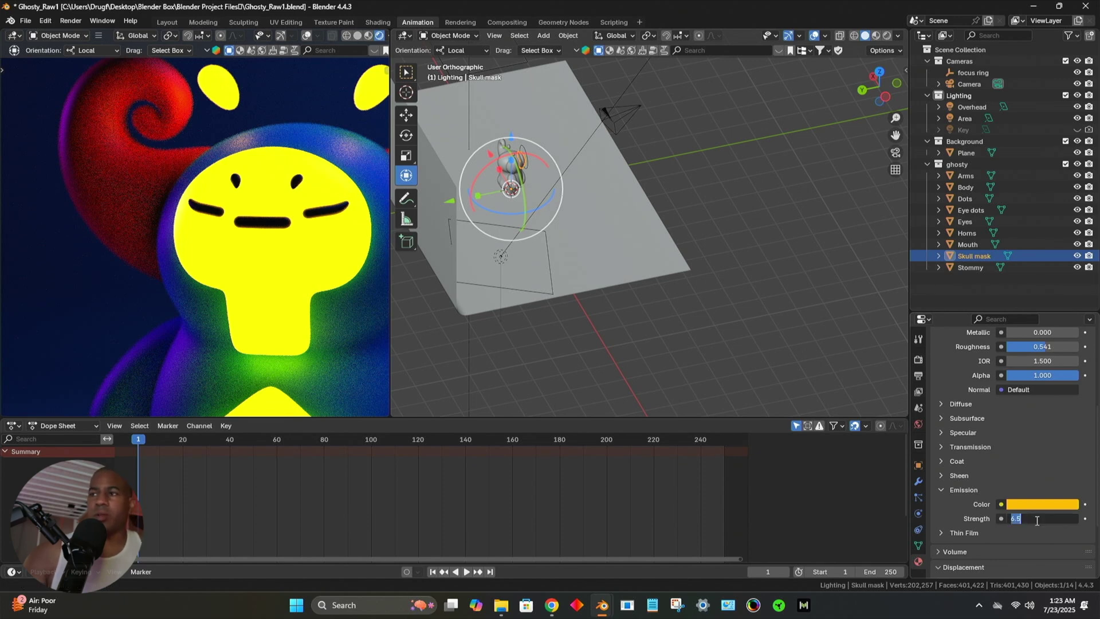
key(Return)
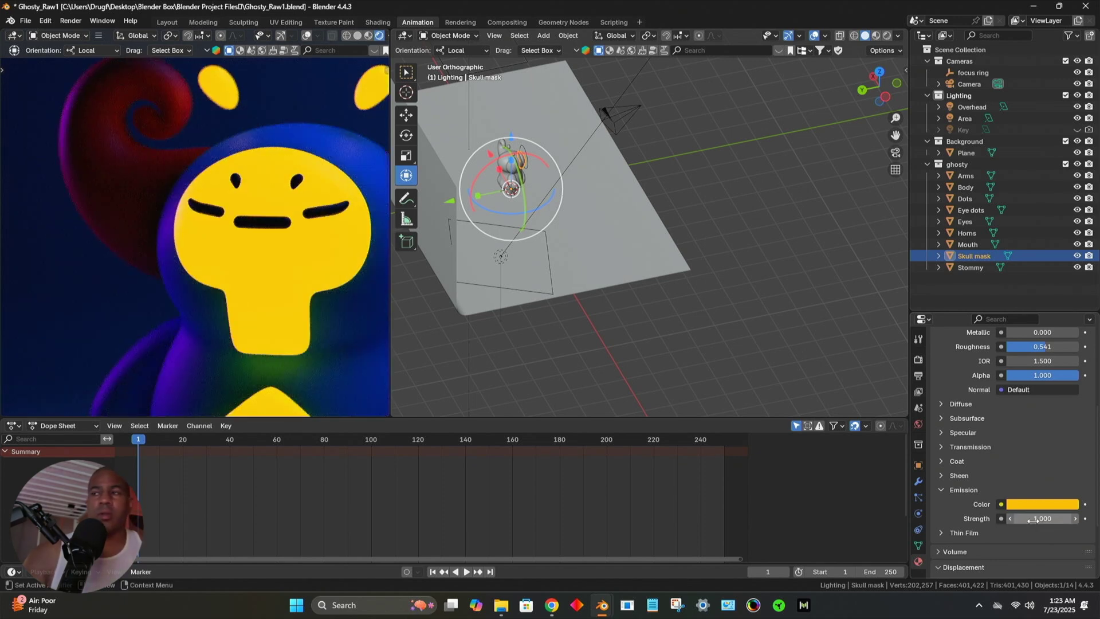
click(1040, 504)
click(1041, 399)
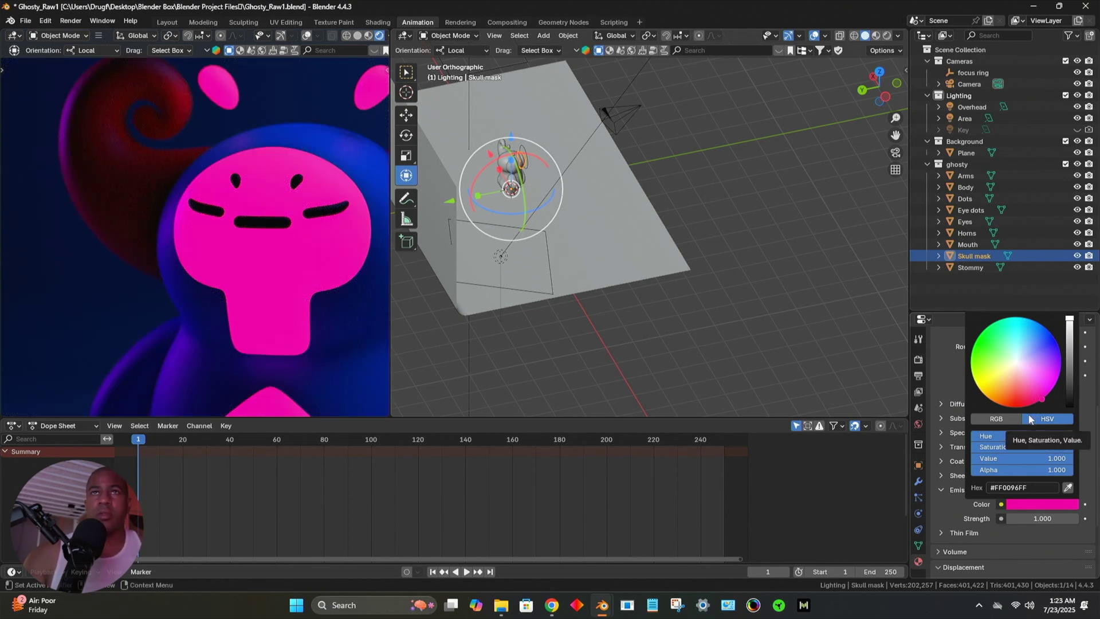
key(ctrl+z)
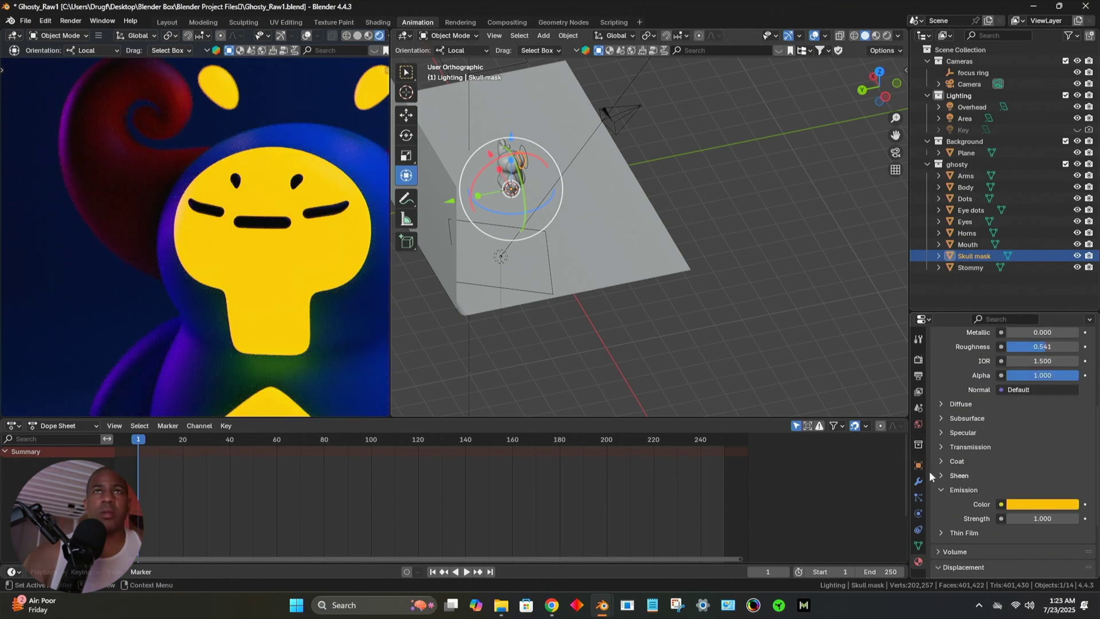
Apply a format preset in the scene's output settings and set the frame rate to 30 fps
key(Home)
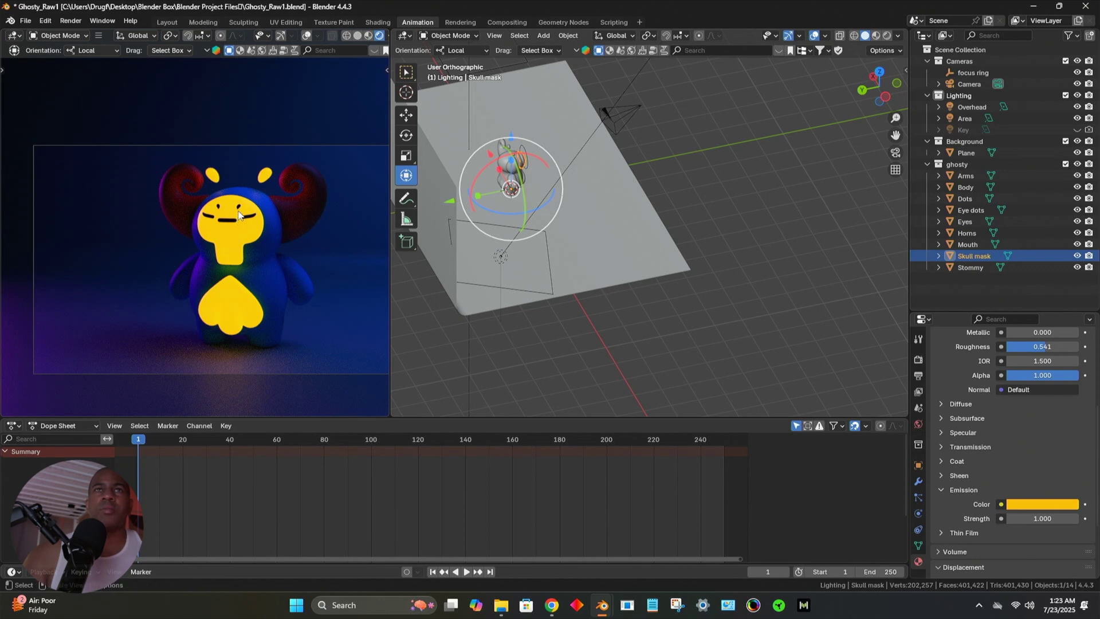
middle_drag(239, 215, 226, 210)
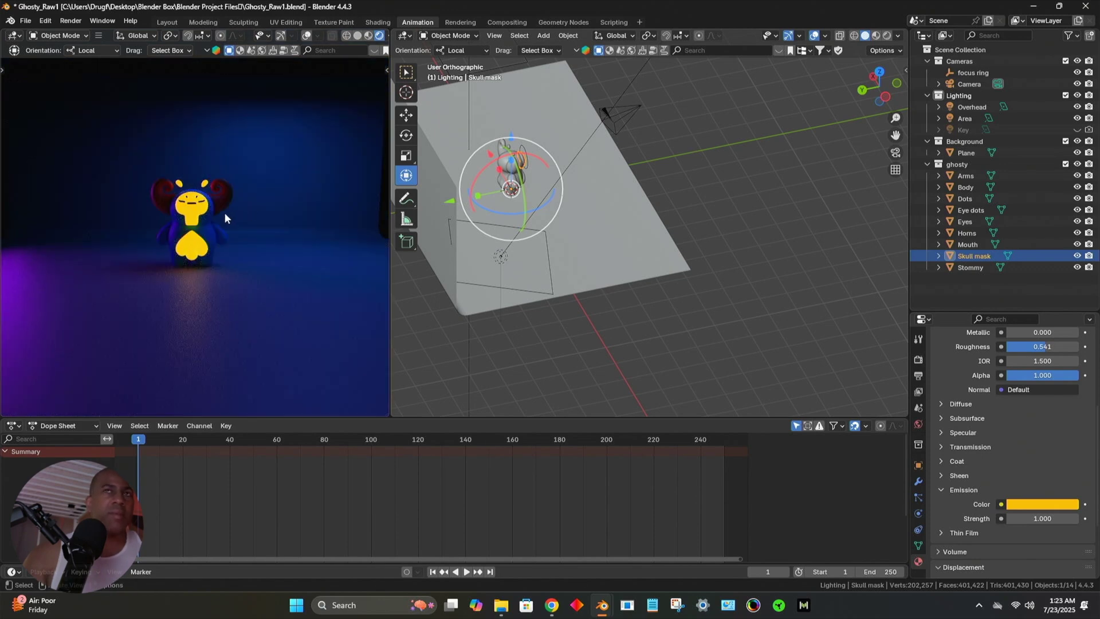
scroll(212, 215, up, 4)
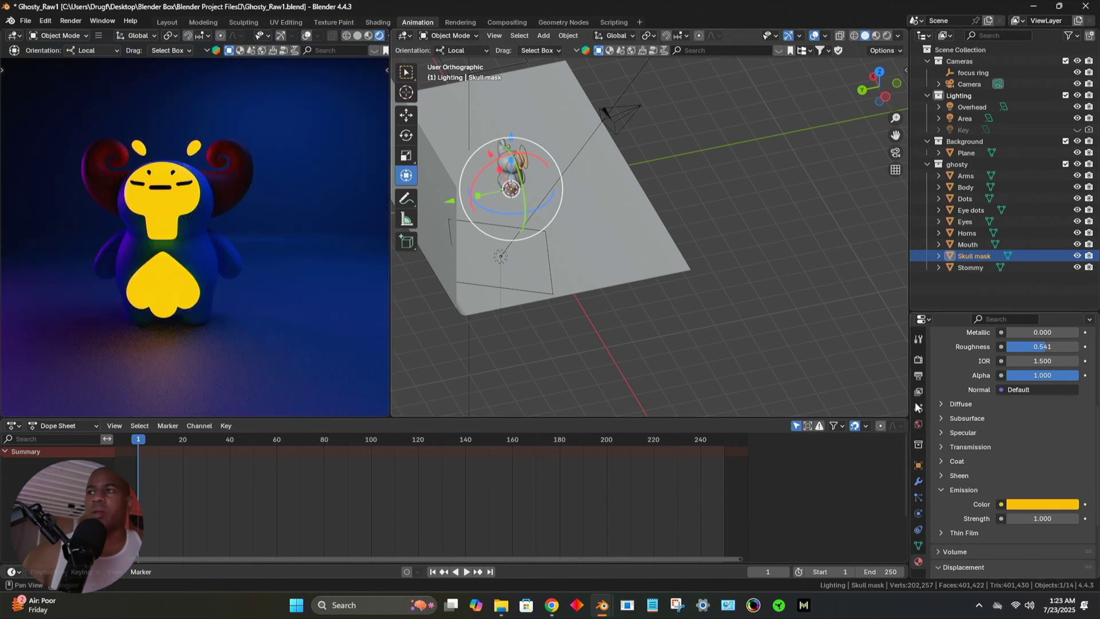
click(917, 376)
scroll(938, 384, up, 5)
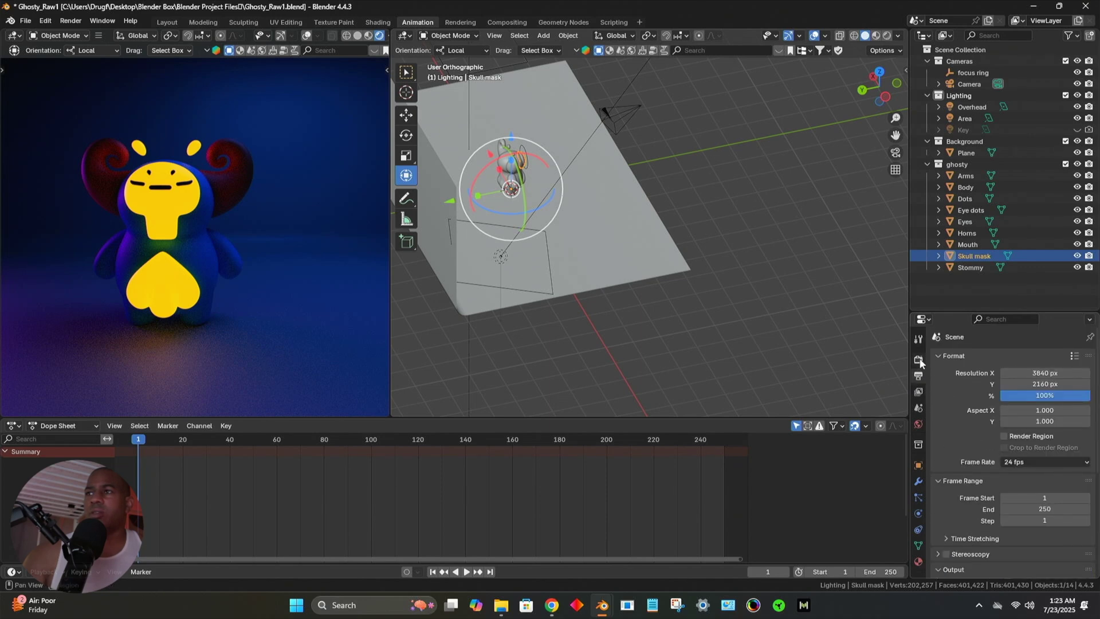
click(1075, 355)
click(1025, 312)
click(1020, 462)
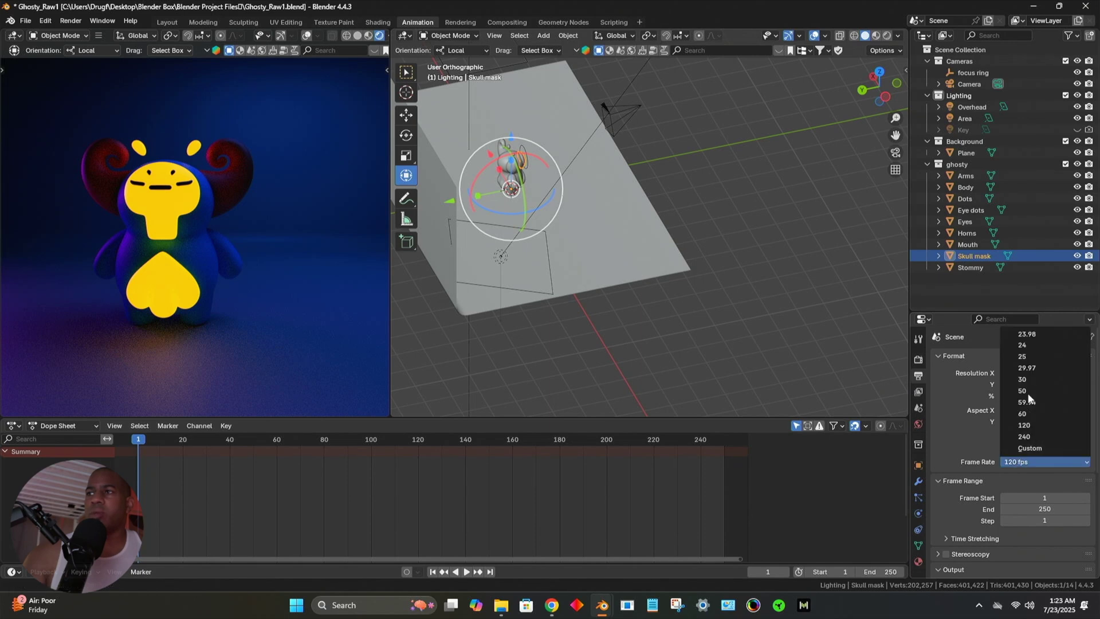
click(1034, 377)
Create a Ghosty_1_dark folder inside Animation LINK and set it as the render output path
scroll(939, 482, down, 3)
scroll(938, 486, down, 4)
click(1085, 416)
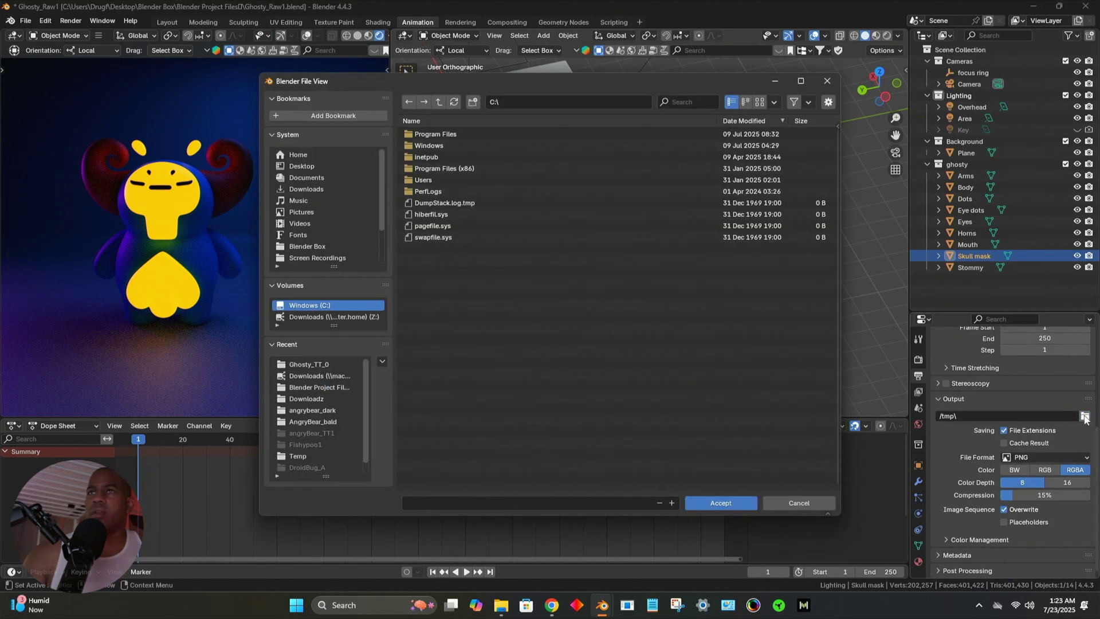
scroll(318, 230, down, 3)
click(314, 258)
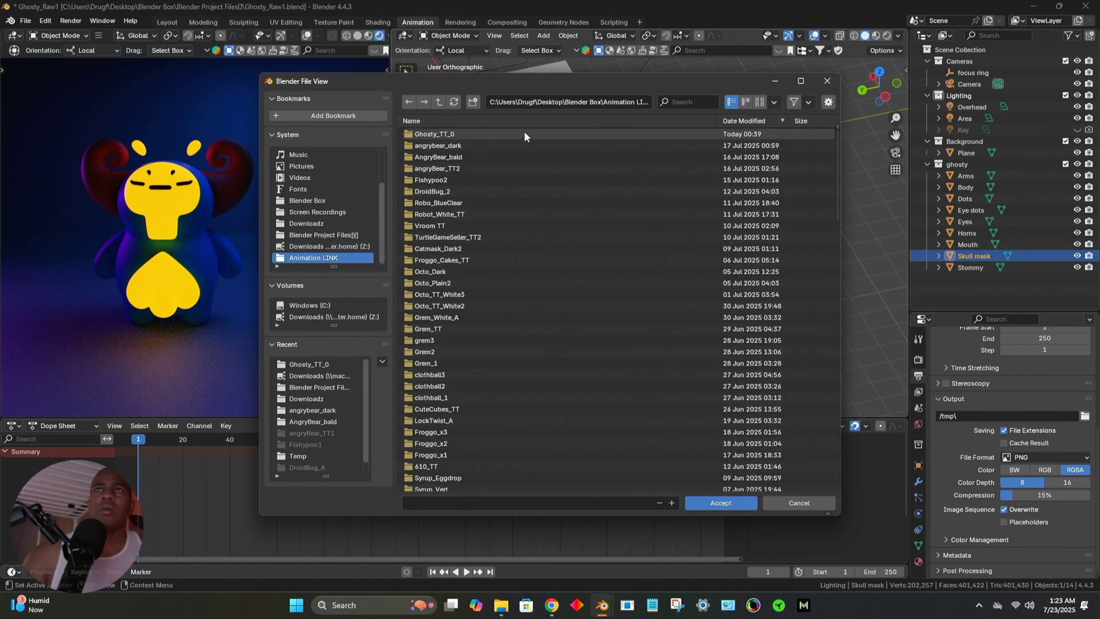
click(532, 106)
click(472, 103)
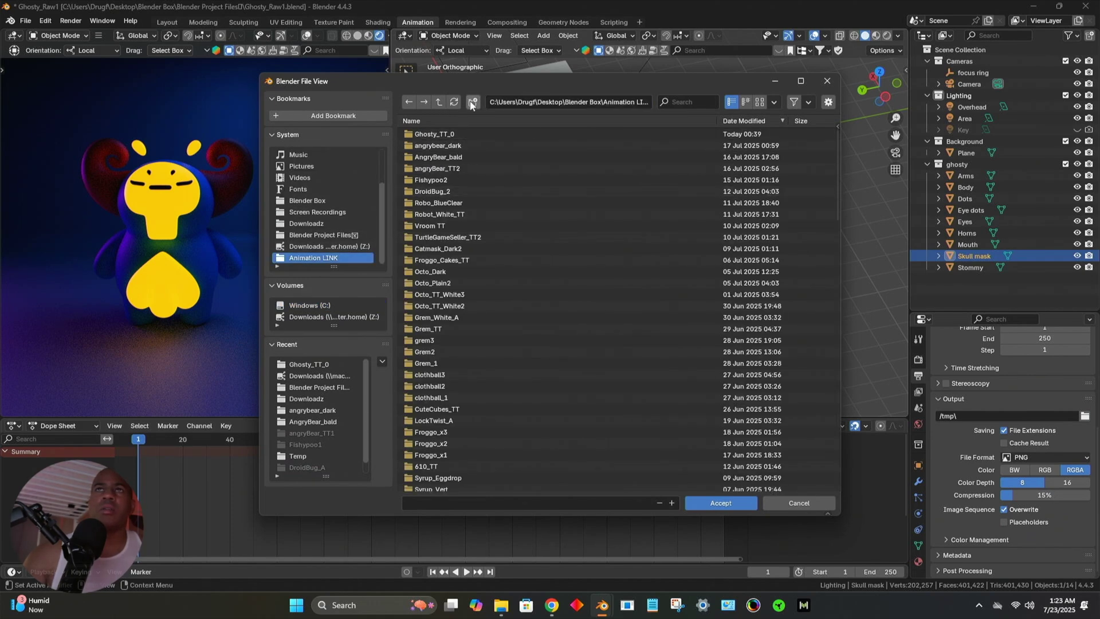
text(Ggh)
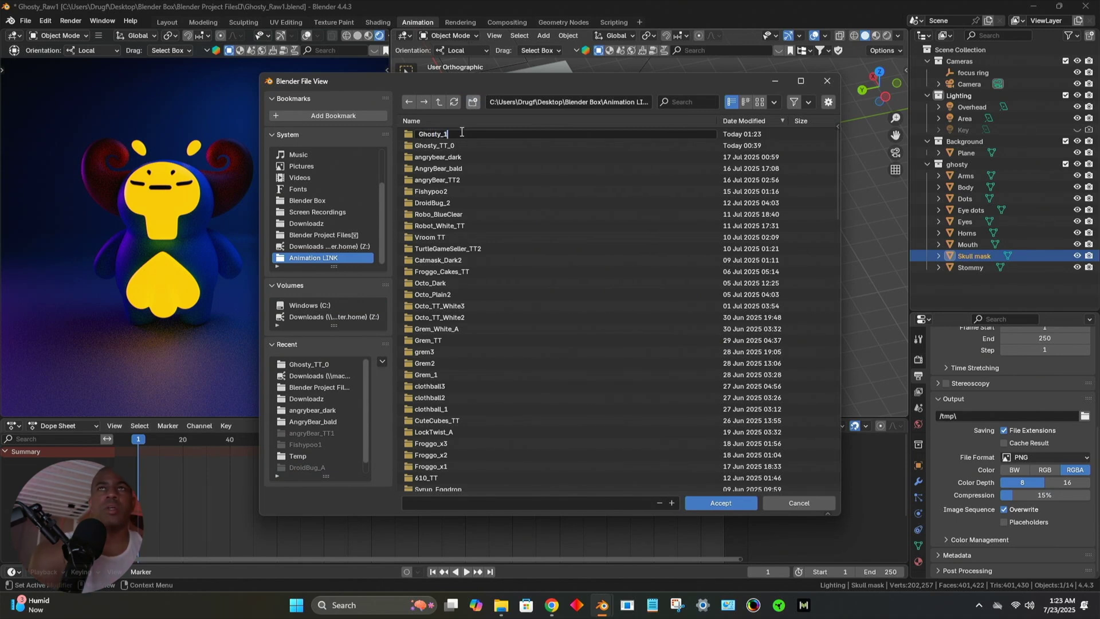
text(sty_1_dark)
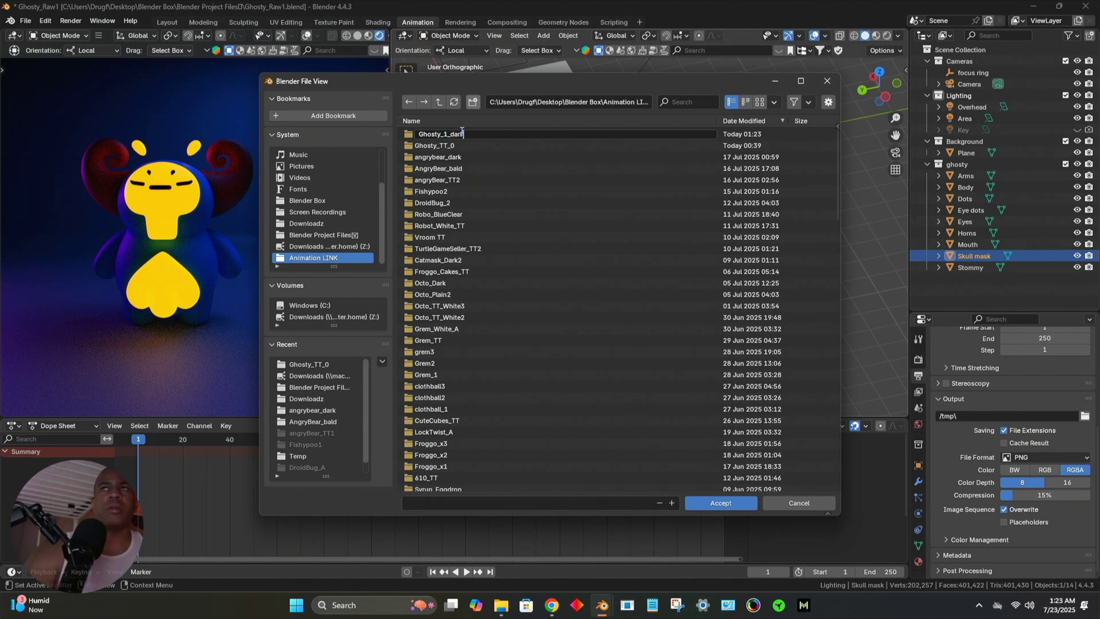
key(Return)
click(721, 507)
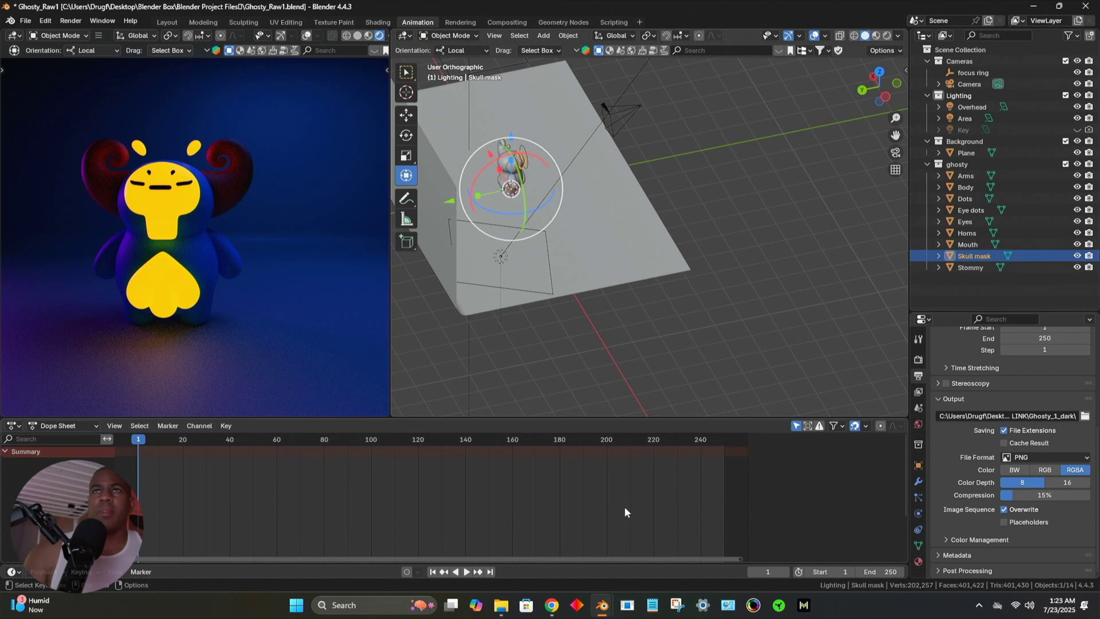